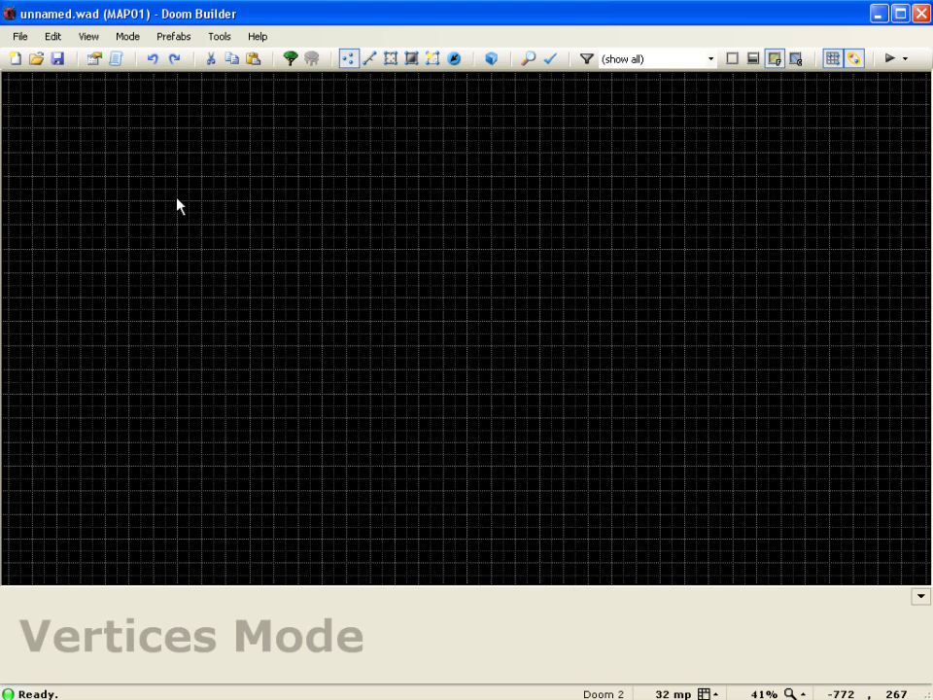
Step: Draw a closed 640 by 640 square sector as the first room on the west side of the empty map
{"action": "key", "text": "d"}
{"action": "left_click", "coordinate": [177, 202]}
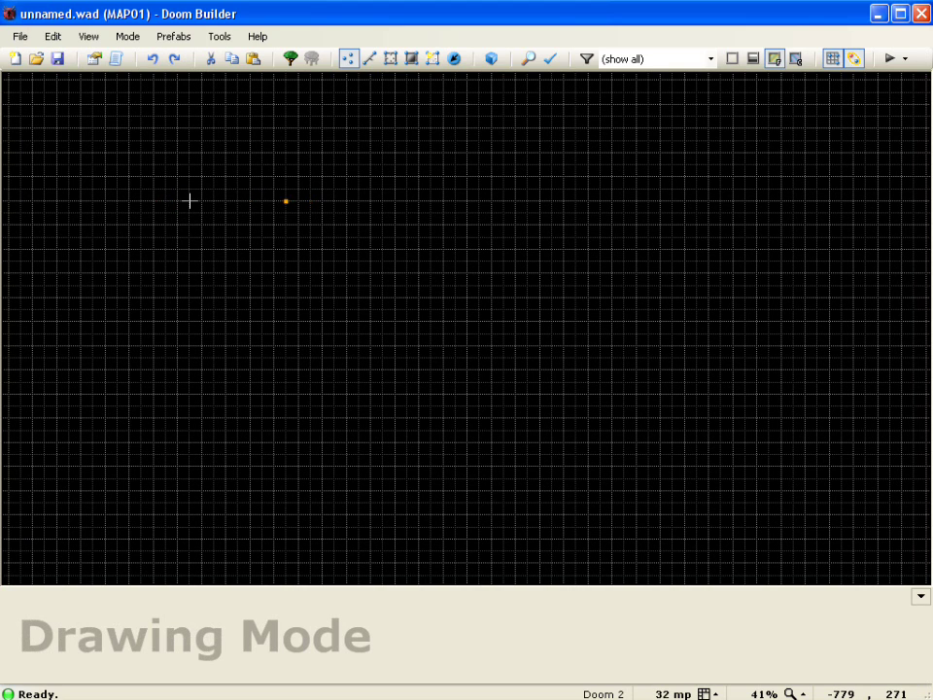
{"action": "left_click", "coordinate": [131, 178]}
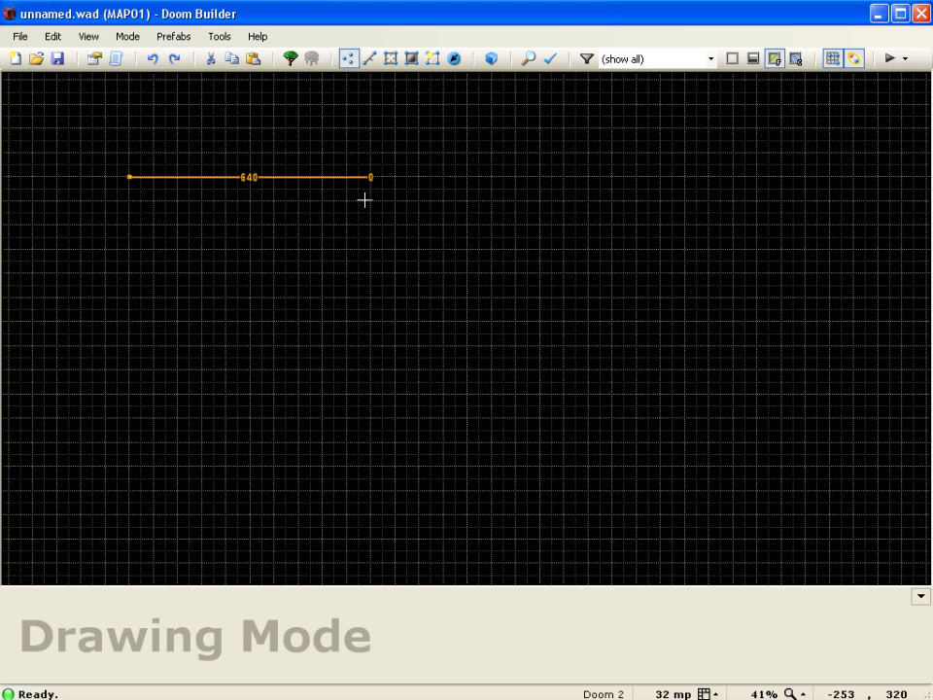
{"action": "left_click", "coordinate": [371, 419]}
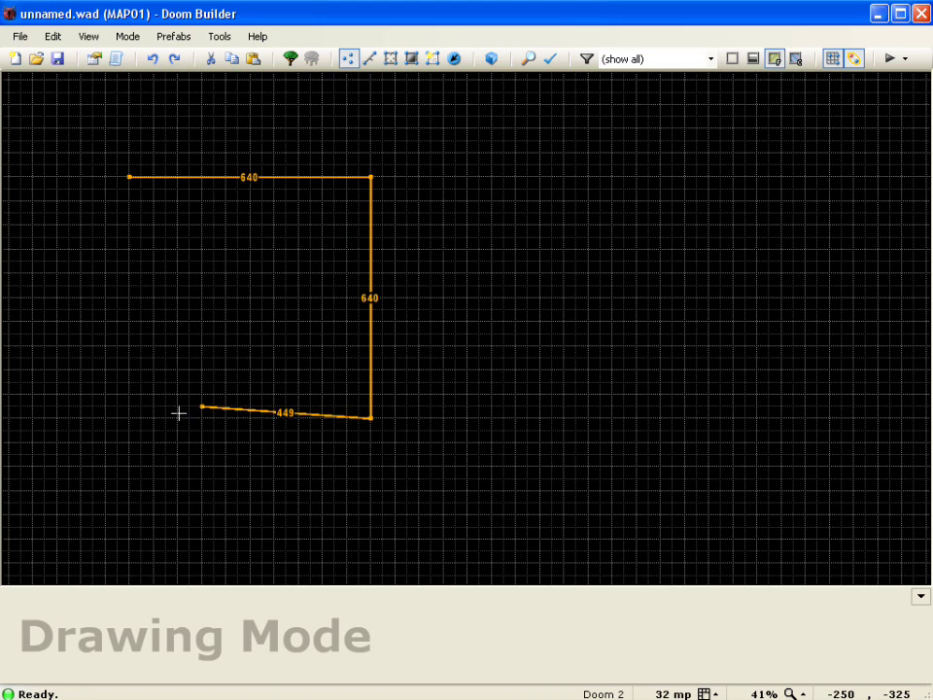
{"action": "left_click", "coordinate": [130, 419]}
{"action": "left_click", "coordinate": [129, 177]}
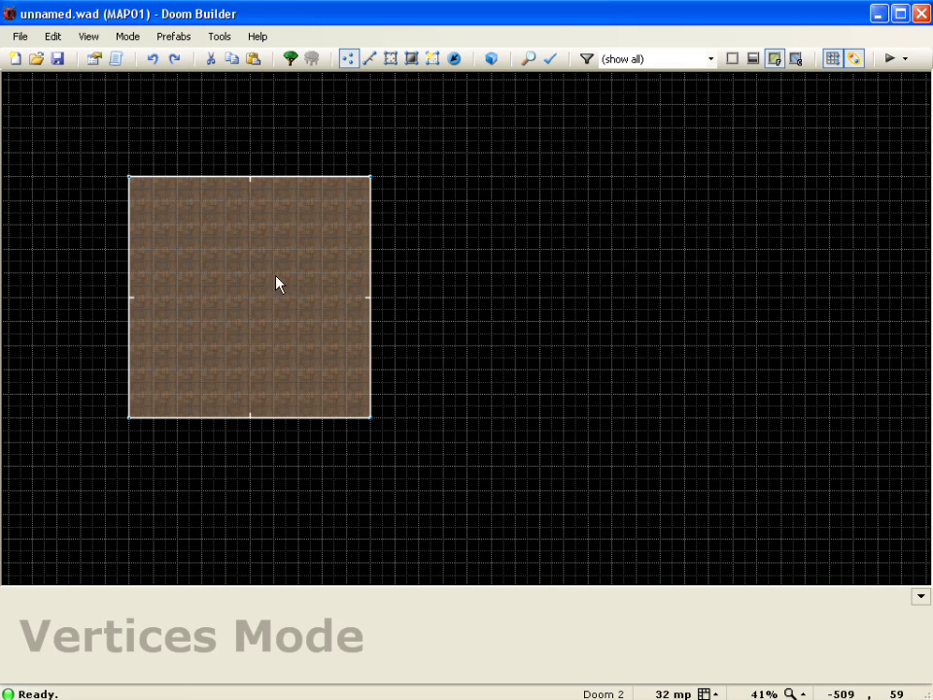
Step: Draw a 128 by 128 square sector in the centre of the first room
{"action": "key", "text": "d"}
{"action": "left_click", "coordinate": [226, 273]}
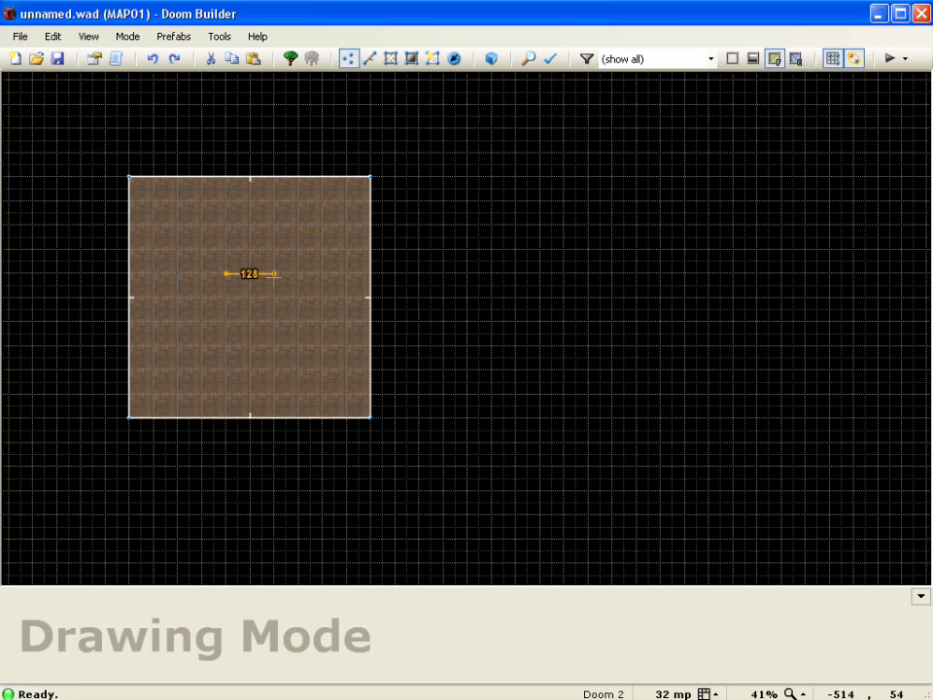
{"action": "left_click", "coordinate": [274, 274]}
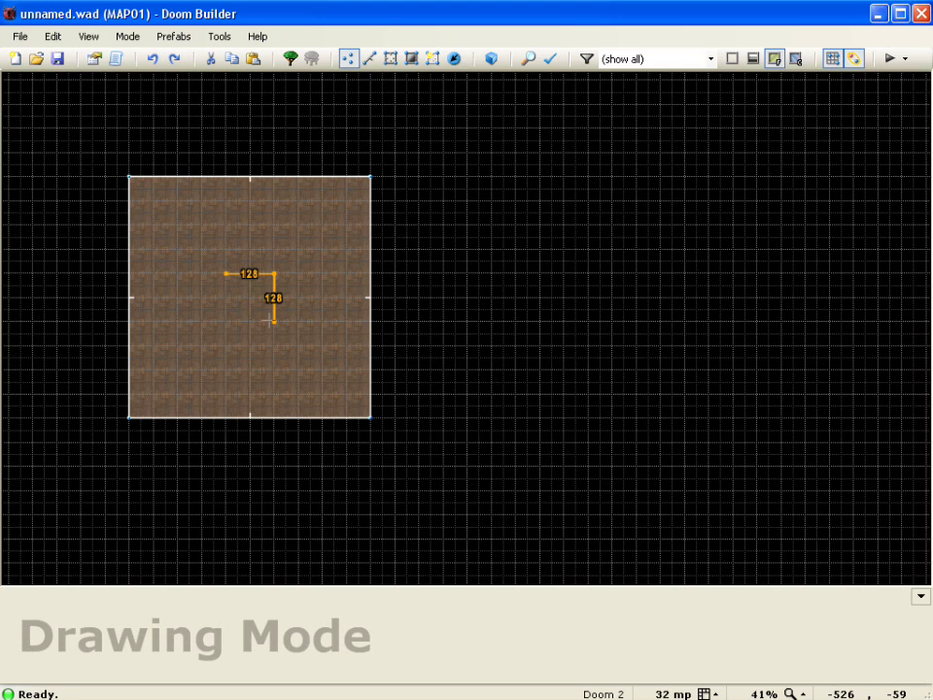
{"action": "left_click", "coordinate": [272, 321]}
{"action": "left_click", "coordinate": [227, 321]}
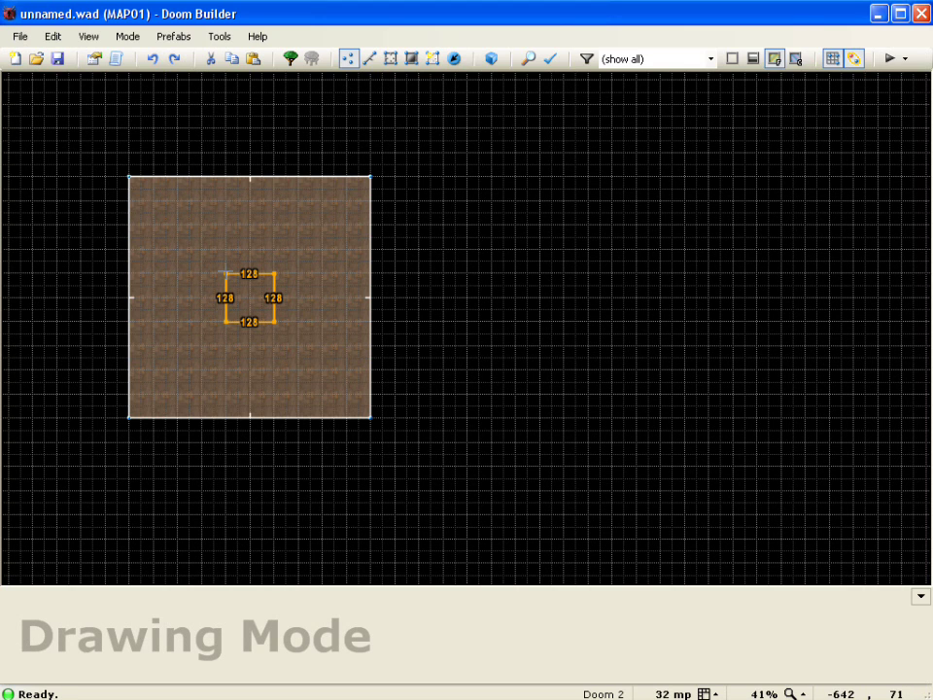
{"action": "left_click", "coordinate": [226, 273]}
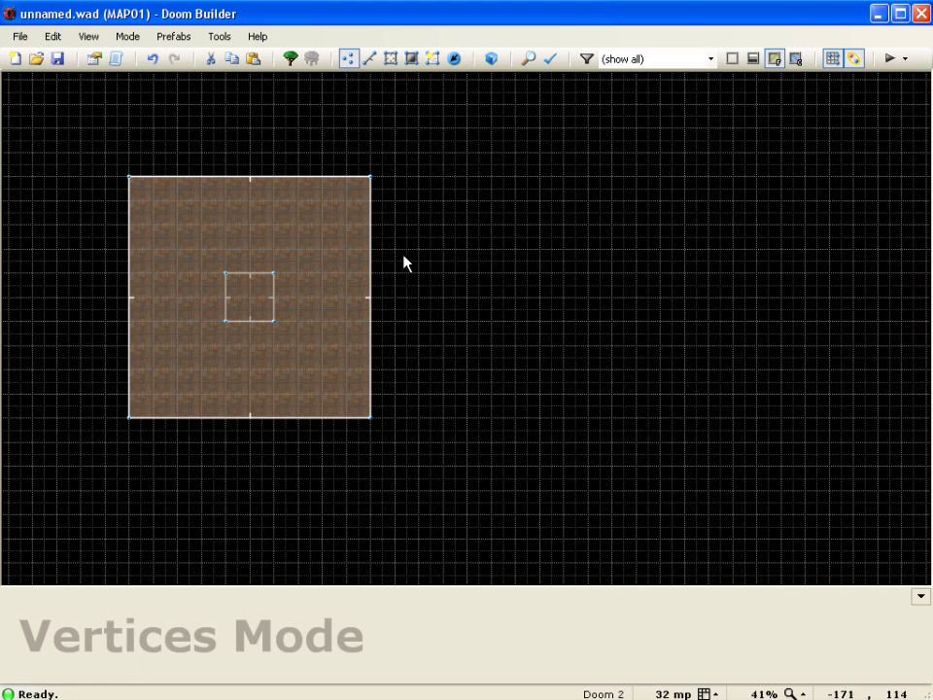
Step: Draw a corridor sector 640 long and 128 wide extending east from the middle of the room's east wall
{"action": "key", "text": "d"}
{"action": "left_click", "coordinate": [371, 274]}
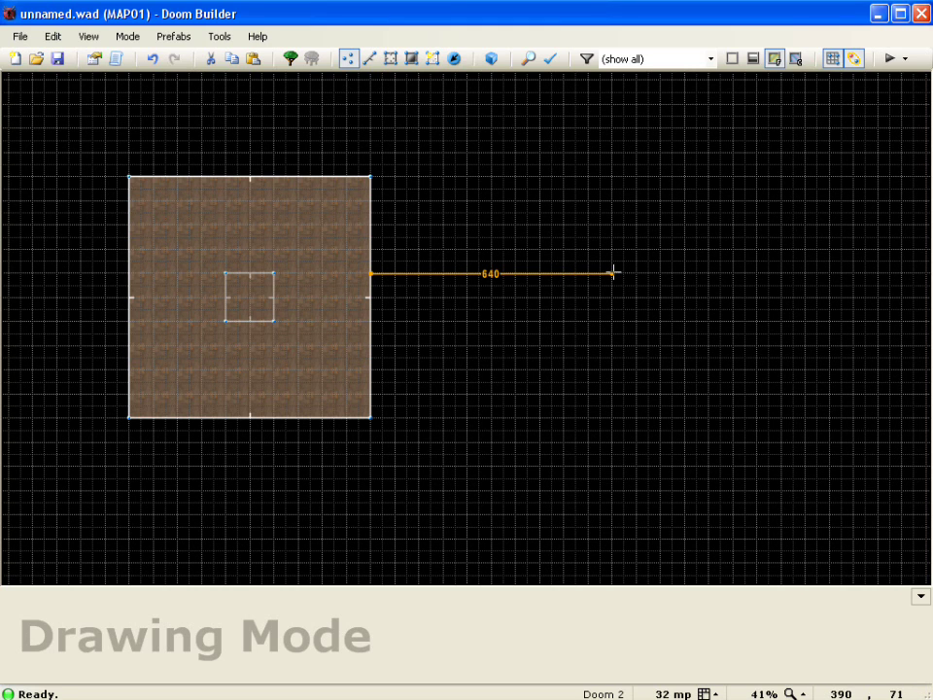
{"action": "left_click", "coordinate": [612, 274]}
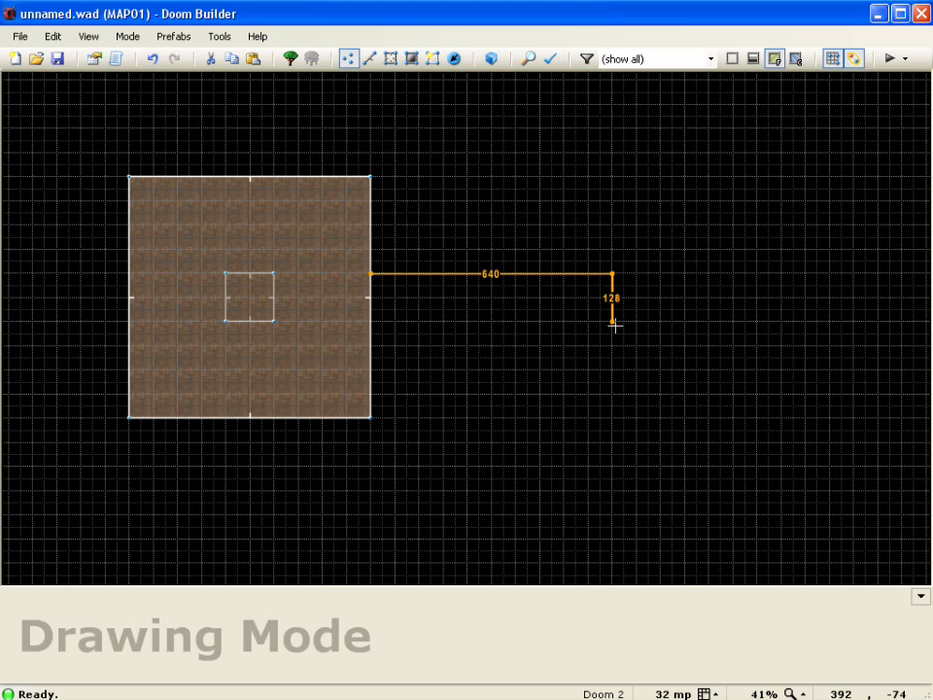
{"action": "left_click", "coordinate": [613, 322]}
{"action": "left_click", "coordinate": [377, 321]}
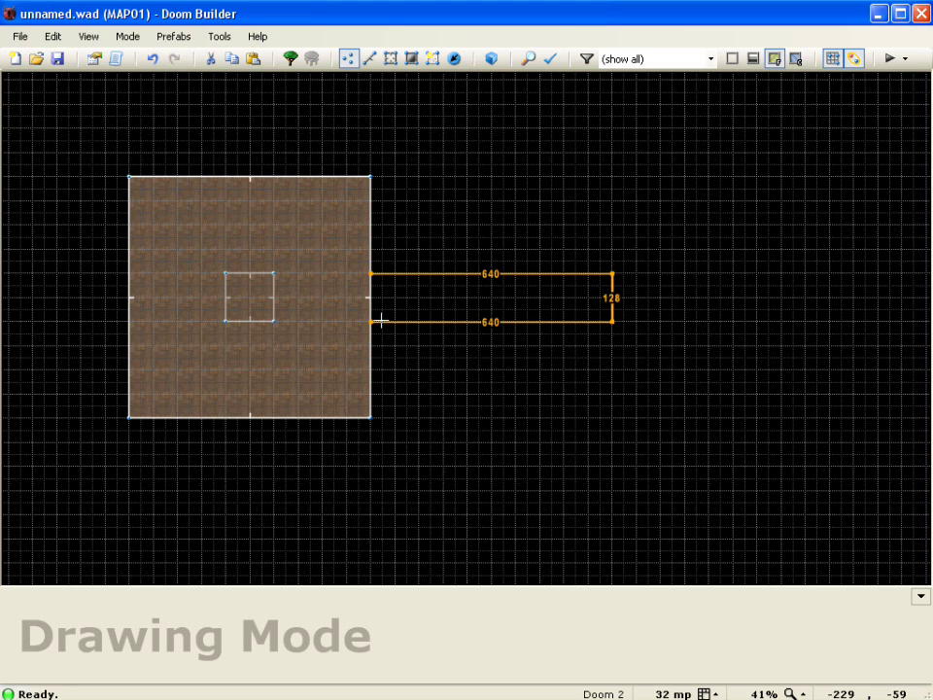
{"action": "left_click", "coordinate": [372, 274]}
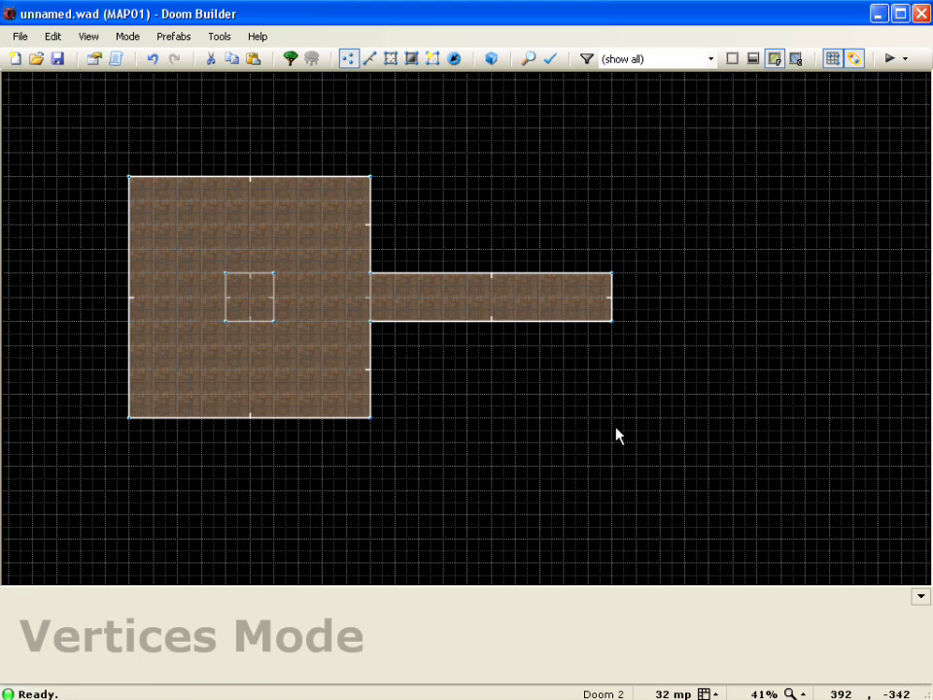
Step: Draw a second 640 by 640 square room joined to the east end of the corridor and centred on it
{"action": "key", "text": "d"}
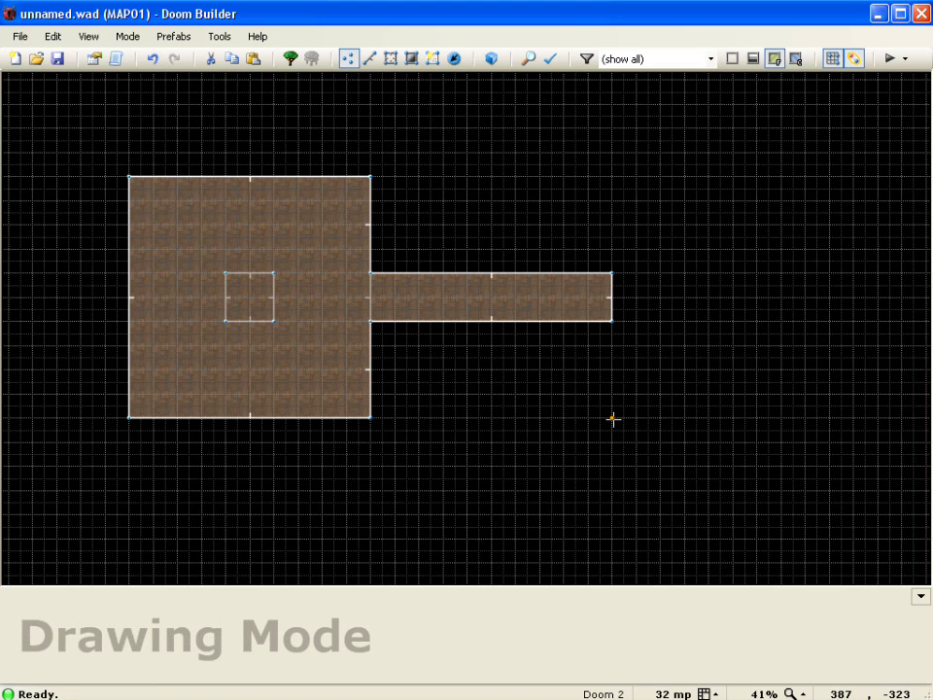
{"action": "left_click", "coordinate": [613, 419]}
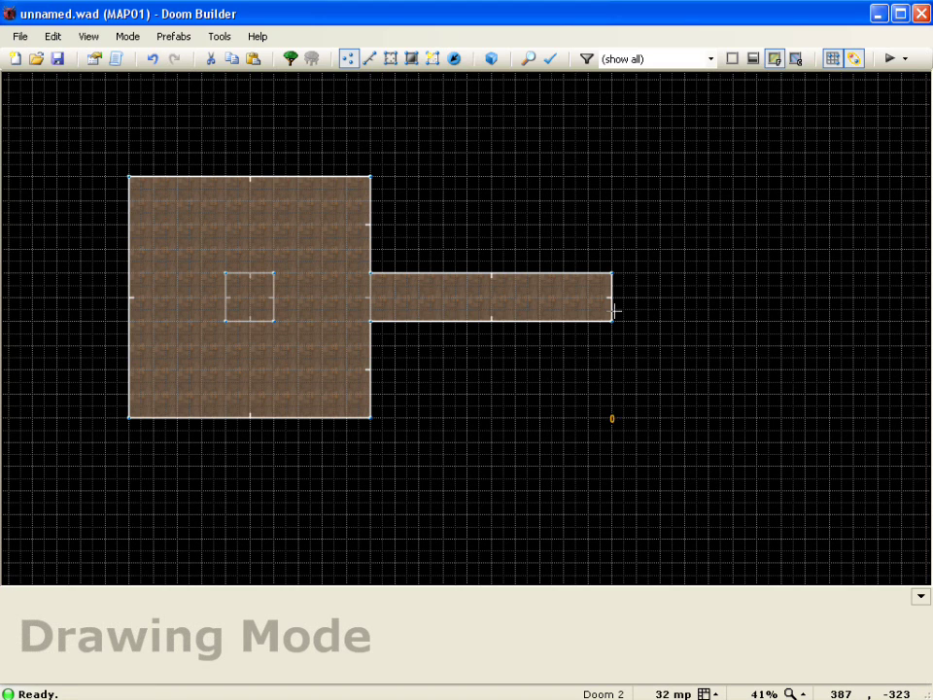
{"action": "left_click", "coordinate": [613, 177]}
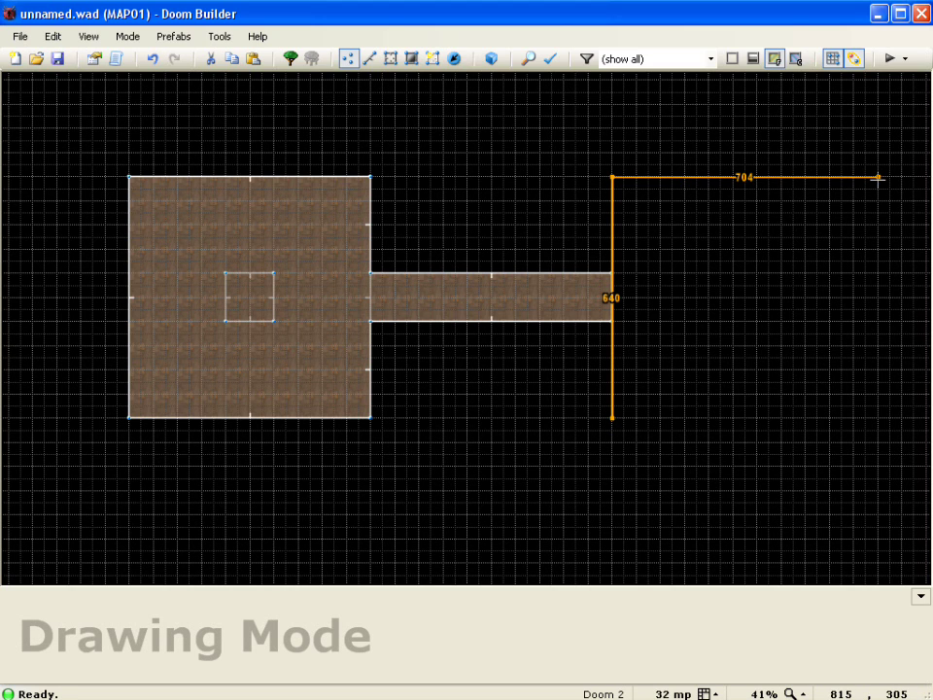
{"action": "left_click", "coordinate": [856, 177]}
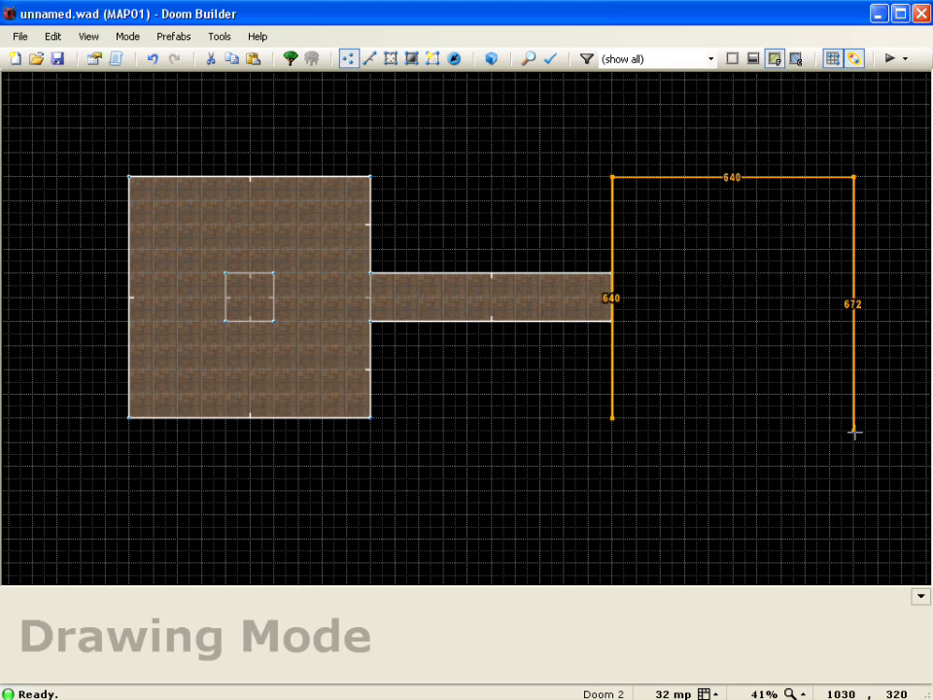
{"action": "left_click", "coordinate": [856, 418]}
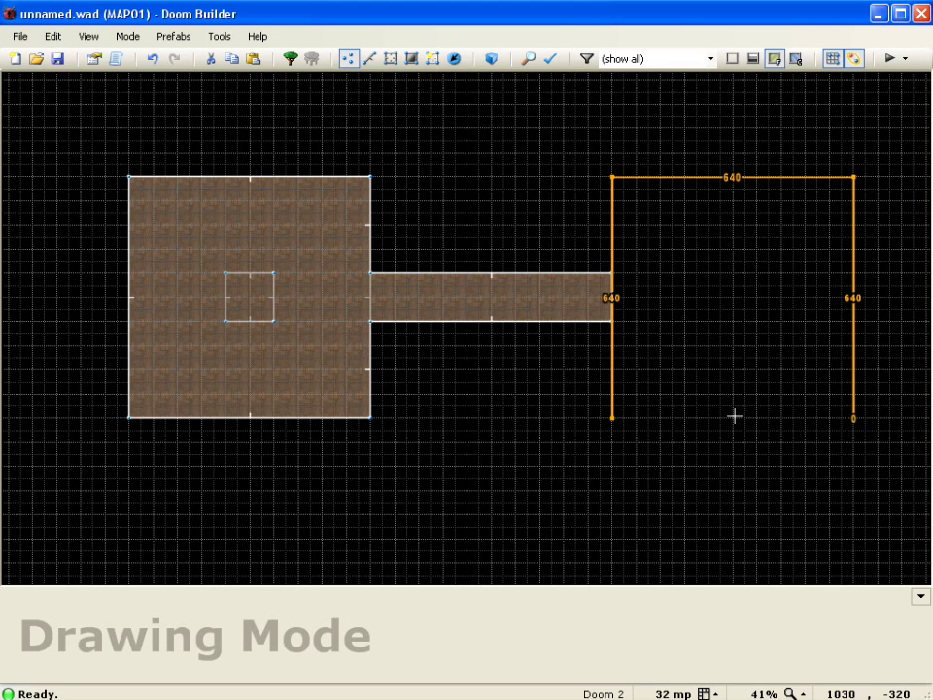
{"action": "left_click", "coordinate": [613, 418]}
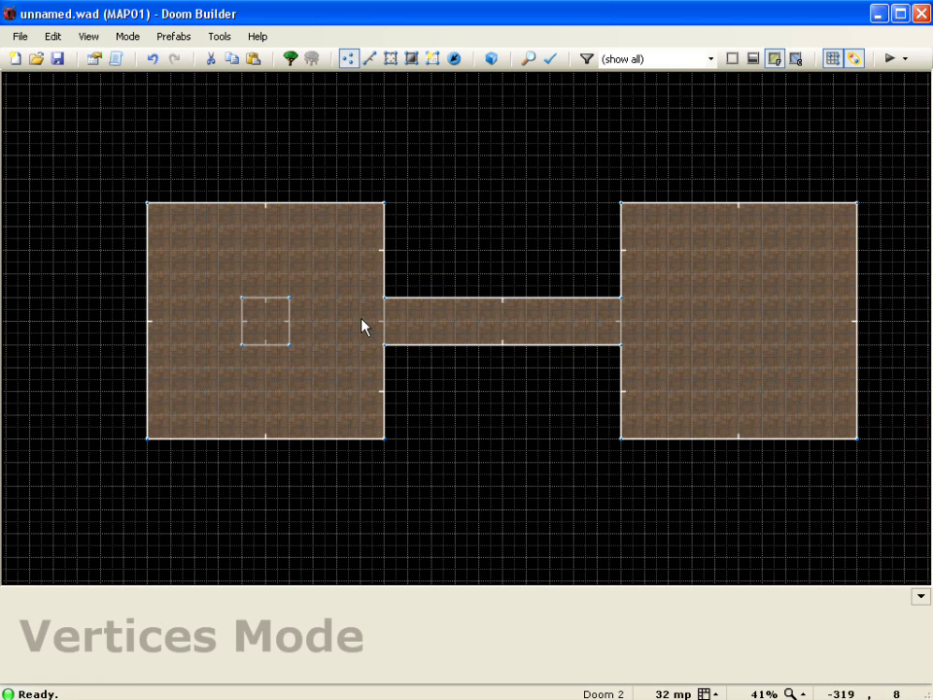
Step: Draw a 32 by 128 strip sector in the first room, starting 128 units west of the corridor entrance and aligned with it
{"action": "scroll", "coordinate": [359, 326], "scroll_direction": "up", "scroll_amount": 3}
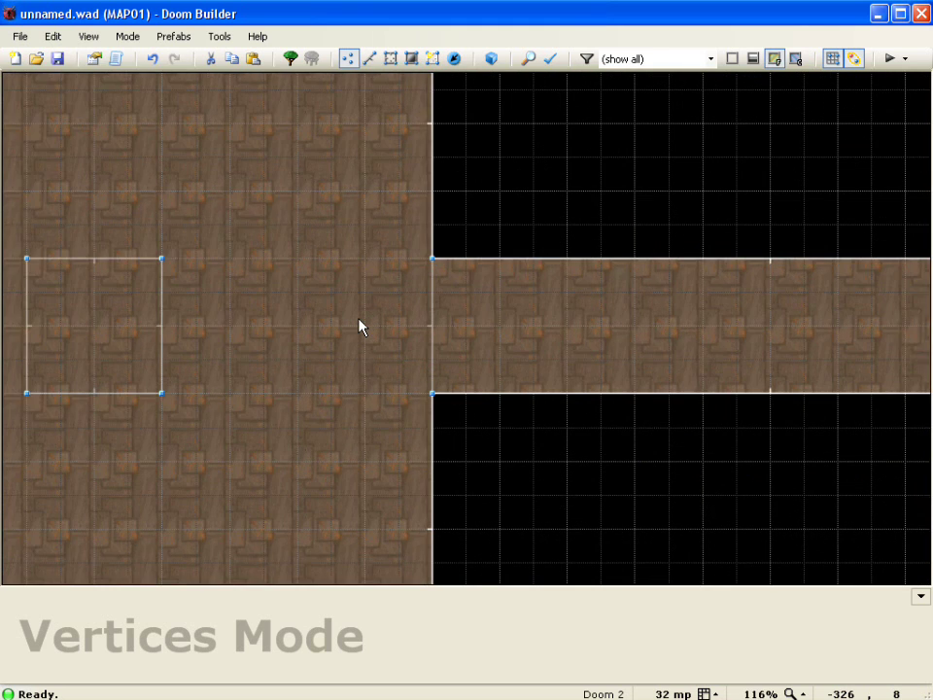
{"action": "scroll", "coordinate": [360, 326], "scroll_direction": "down", "scroll_amount": 1}
{"action": "key", "text": "ctrl+d"}
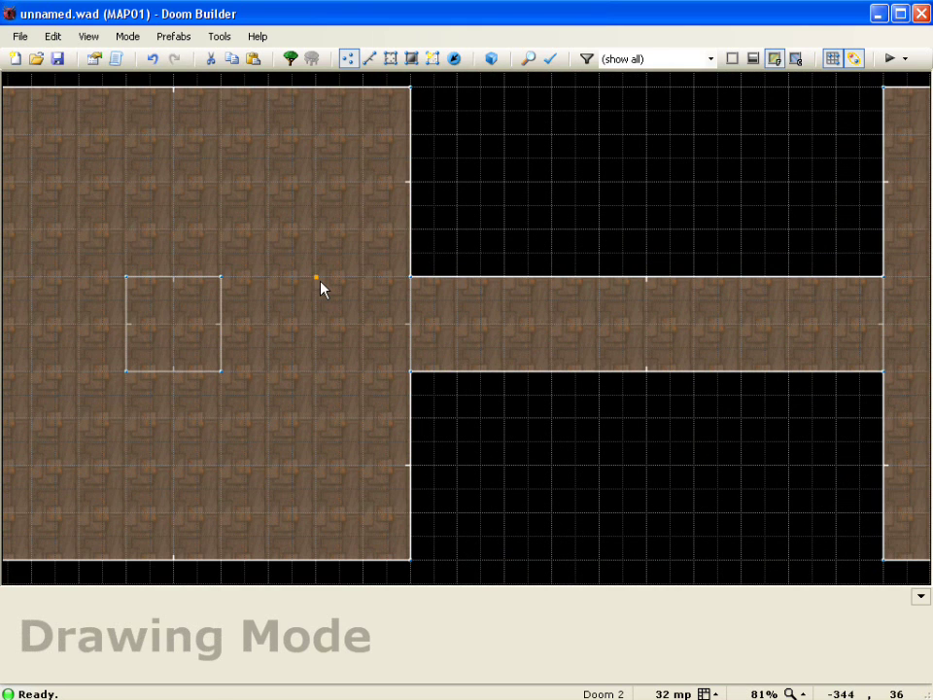
{"action": "left_click", "coordinate": [318, 280]}
{"action": "left_click", "coordinate": [346, 282]}
{"action": "left_click", "coordinate": [314, 373]}
{"action": "left_click", "coordinate": [318, 280]}
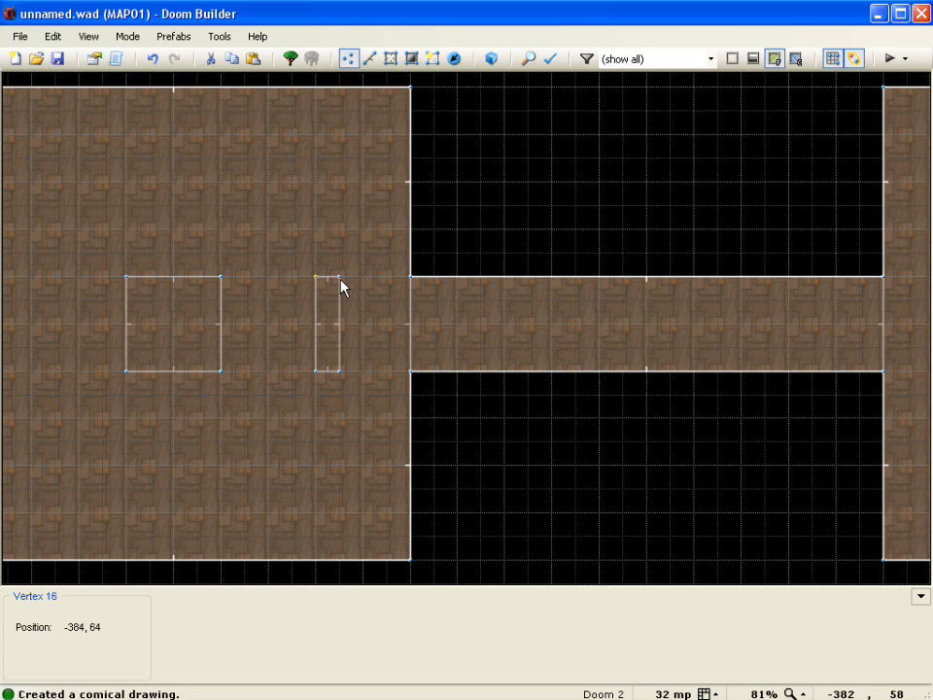
Step: Add a second 32 by 128 strip sector directly against the east edge of the first strip
{"action": "key", "text": "d"}
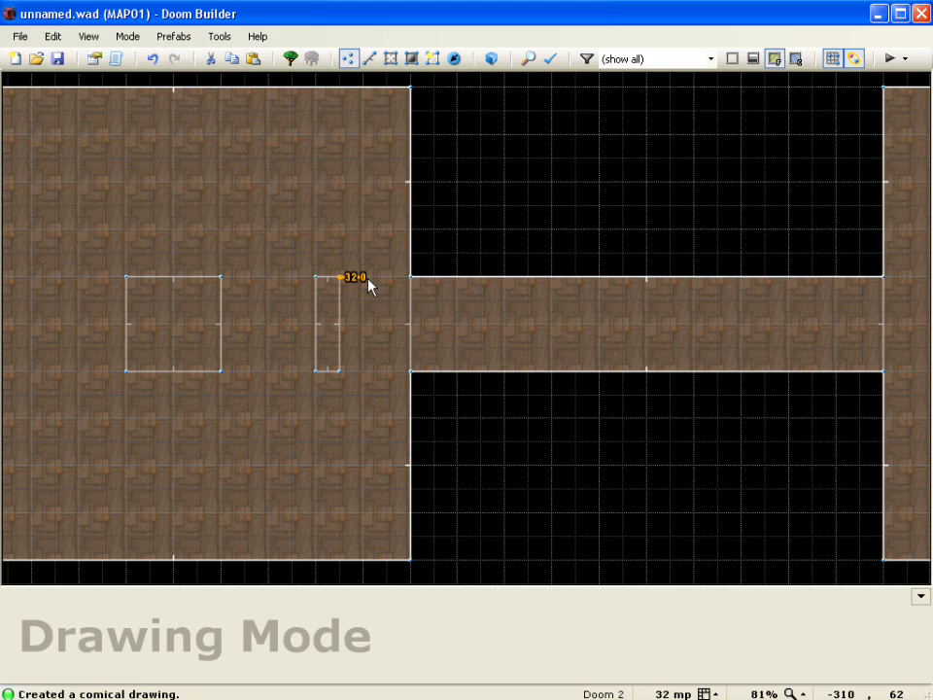
{"action": "left_click", "coordinate": [366, 281]}
{"action": "left_click", "coordinate": [367, 379]}
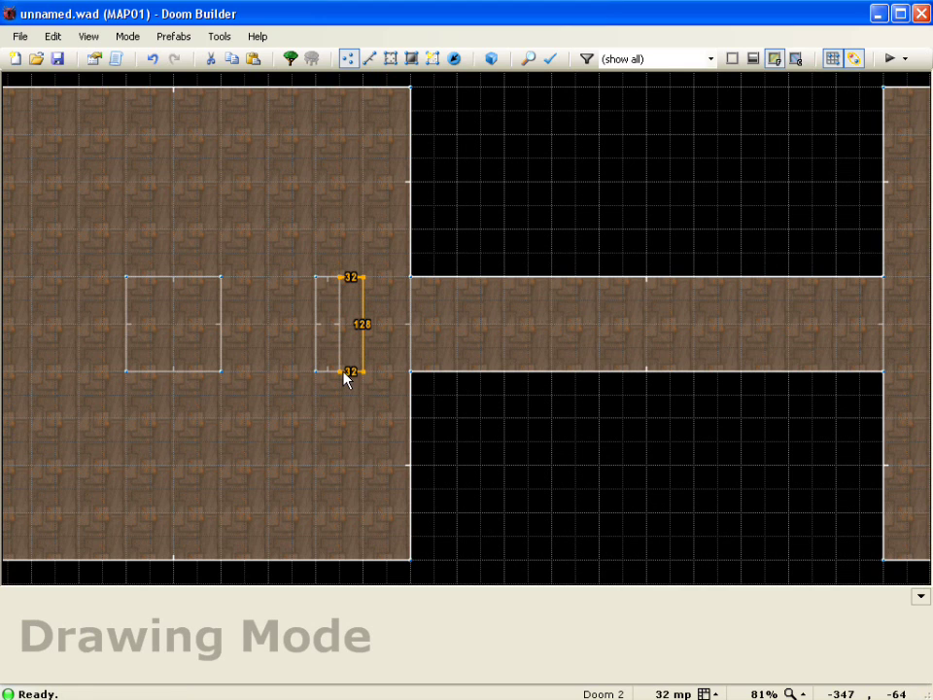
{"action": "left_click", "coordinate": [344, 375]}
{"action": "left_click", "coordinate": [344, 282]}
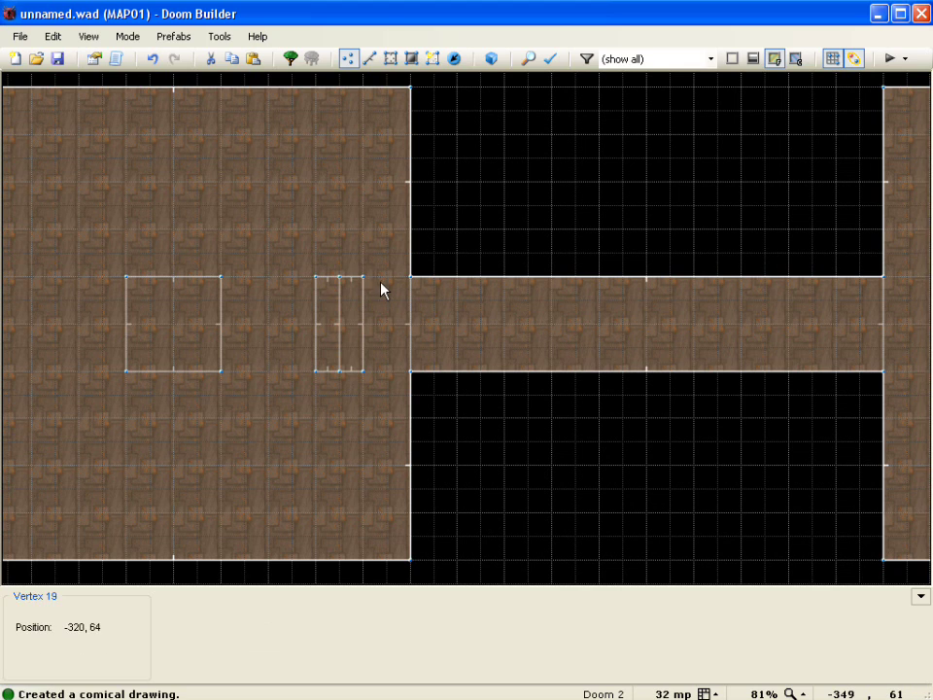
Step: Add a third 32 by 128 strip sector along the east edge of the second strip
{"action": "key", "text": "d"}
{"action": "left_click", "coordinate": [364, 278]}
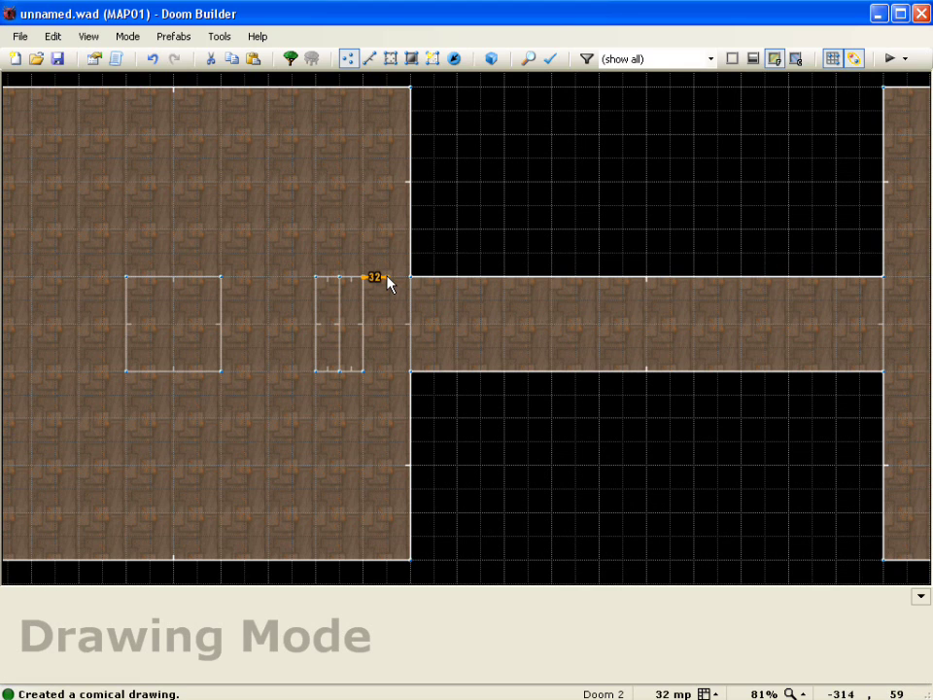
{"action": "left_click", "coordinate": [365, 375]}
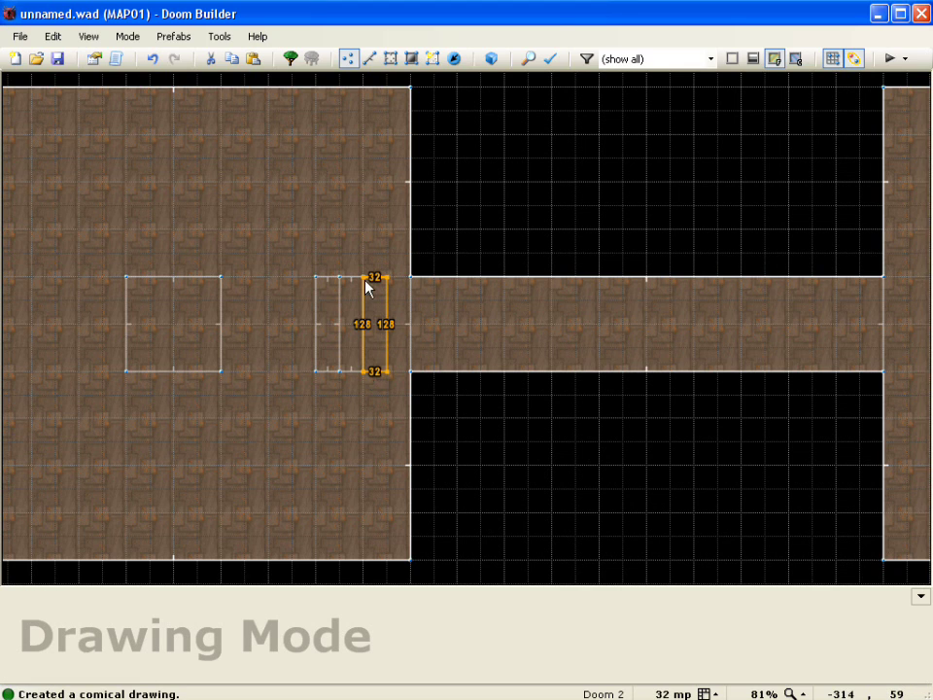
{"action": "left_click", "coordinate": [364, 279]}
Step: Fill the gap between the third strip and the corridor entrance with a fourth 32 by 128 strip sector
{"action": "key", "text": "d"}
{"action": "left_click", "coordinate": [387, 278]}
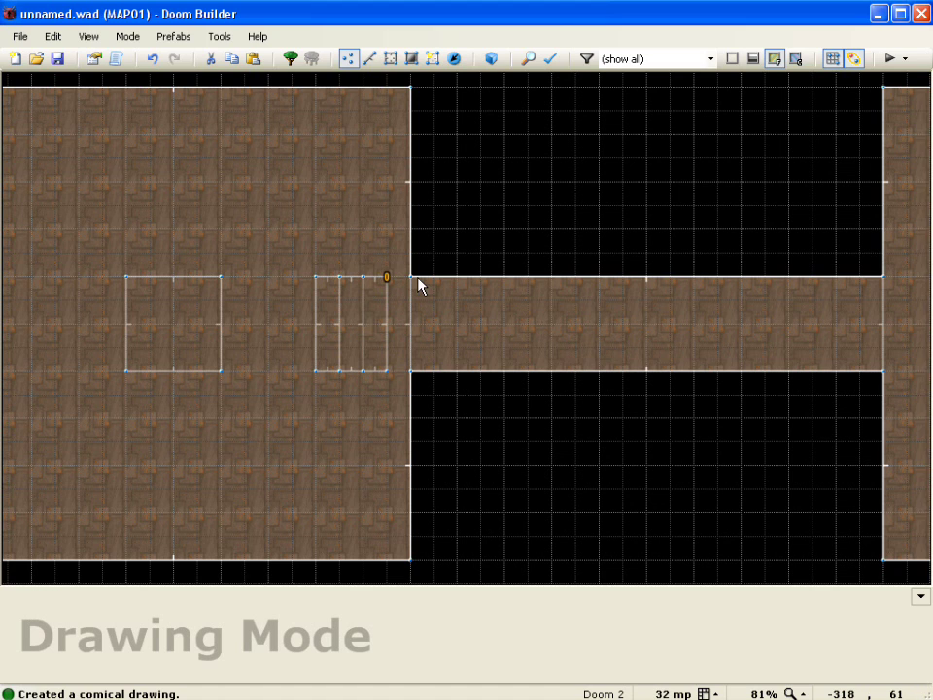
{"action": "left_click", "coordinate": [410, 277]}
{"action": "left_click", "coordinate": [410, 372]}
{"action": "left_click", "coordinate": [387, 373]}
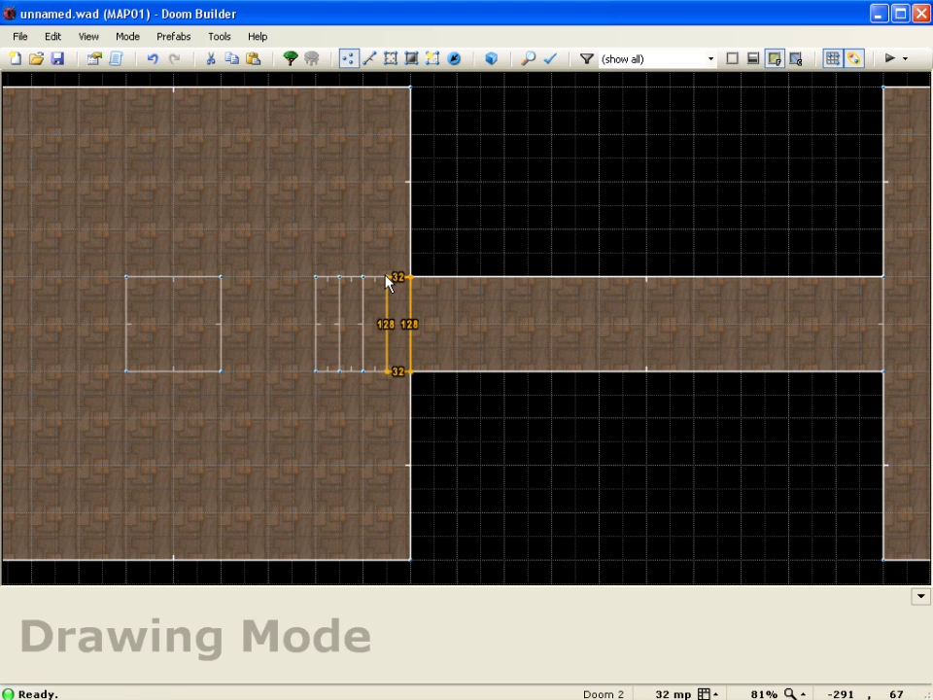
{"action": "left_click", "coordinate": [387, 277]}
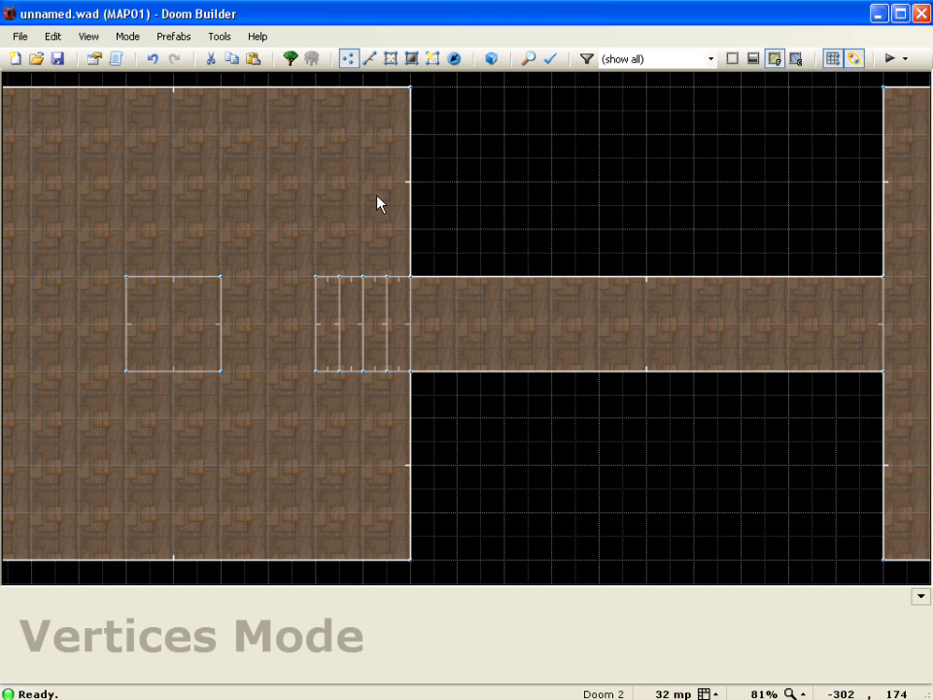
Step: Draw a 128 by 128 square sector in the centre of the second, eastern room
{"action": "key", "text": "Right"}
{"action": "key", "text": "Right"}
{"action": "key", "text": "Right"}
{"action": "key", "text": "Right"}
{"action": "key", "text": "Right"}
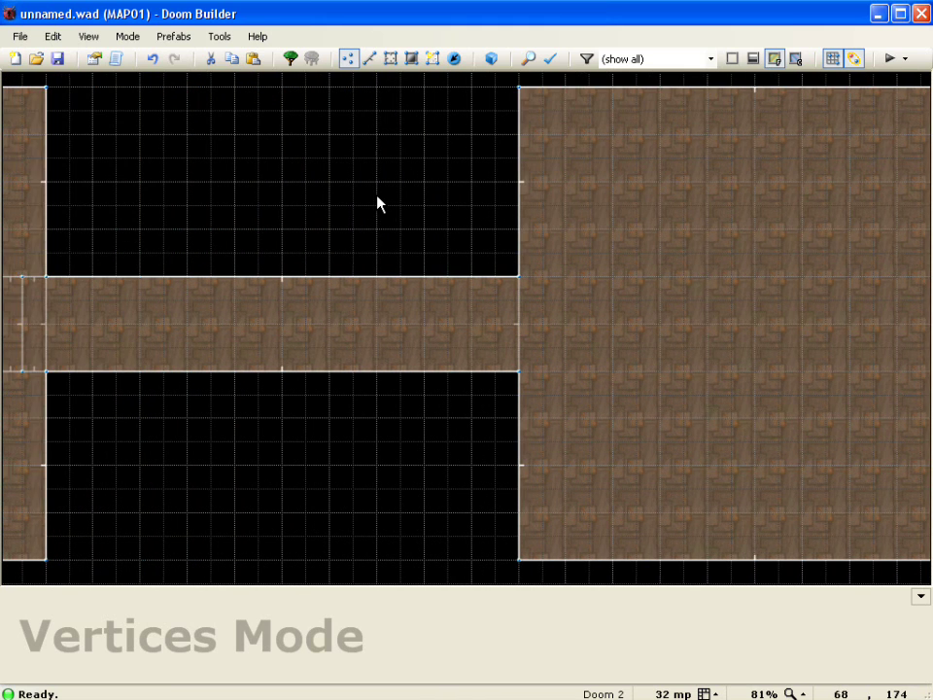
{"action": "key", "text": "Right"}
{"action": "key", "text": "Right"}
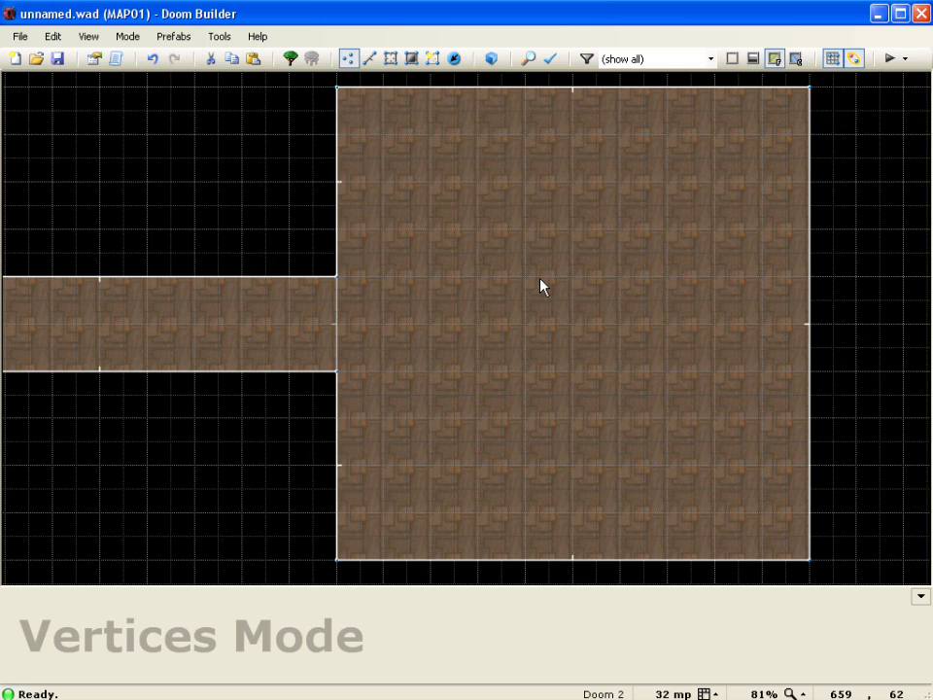
{"action": "key", "text": "d"}
{"action": "left_click", "coordinate": [525, 277]}
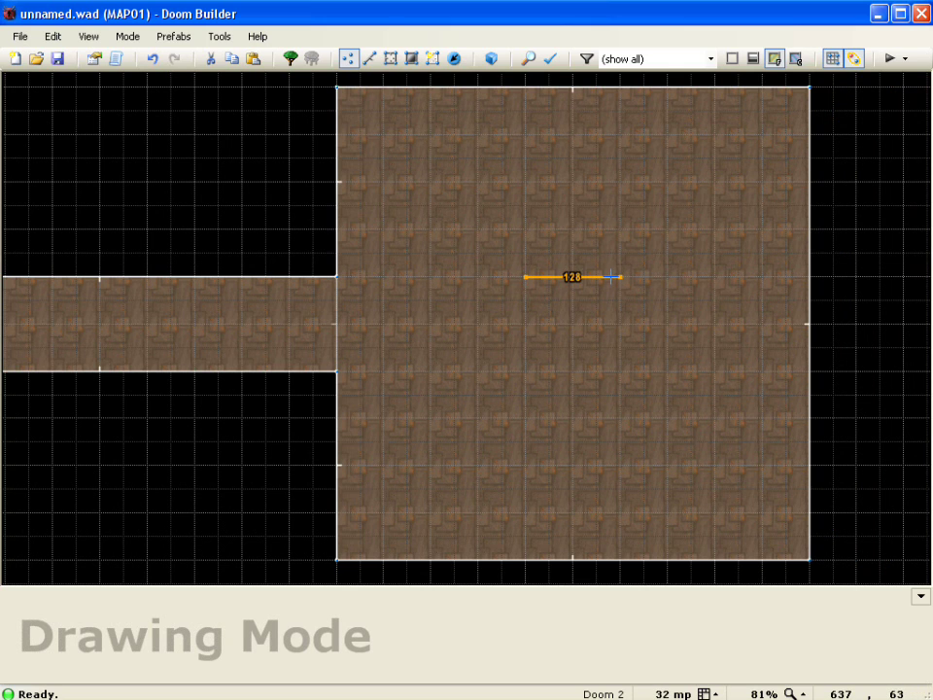
{"action": "left_click", "coordinate": [619, 277]}
{"action": "left_click", "coordinate": [620, 371]}
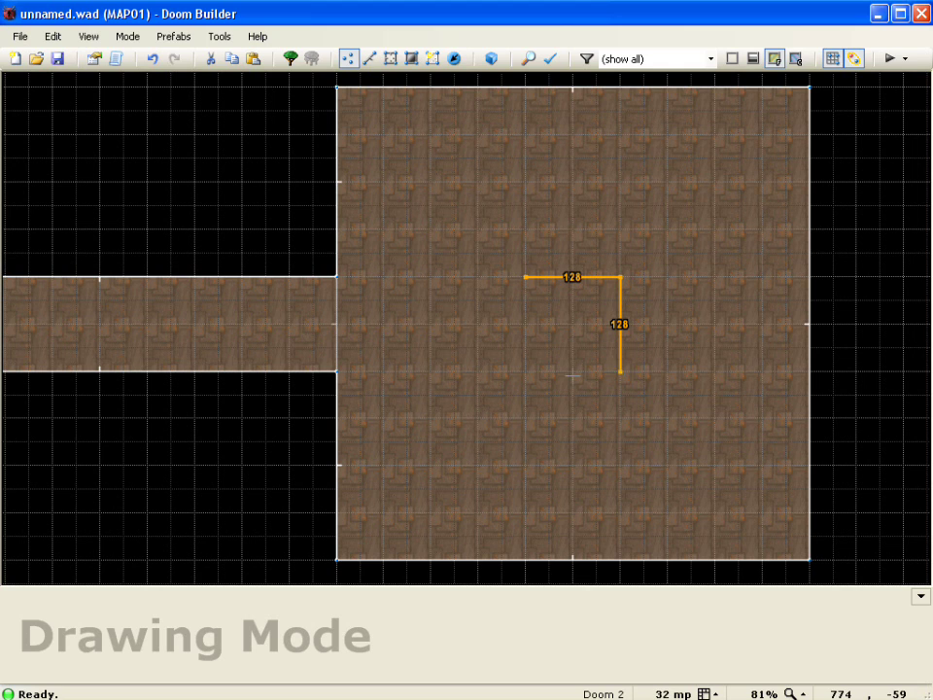
{"action": "left_click", "coordinate": [525, 371]}
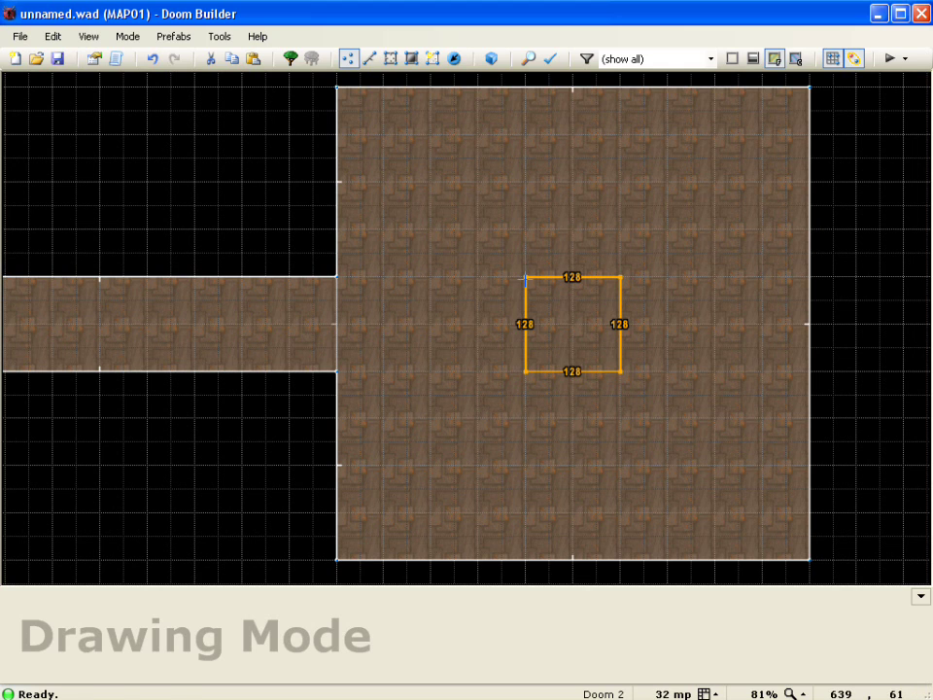
{"action": "left_click", "coordinate": [524, 277]}
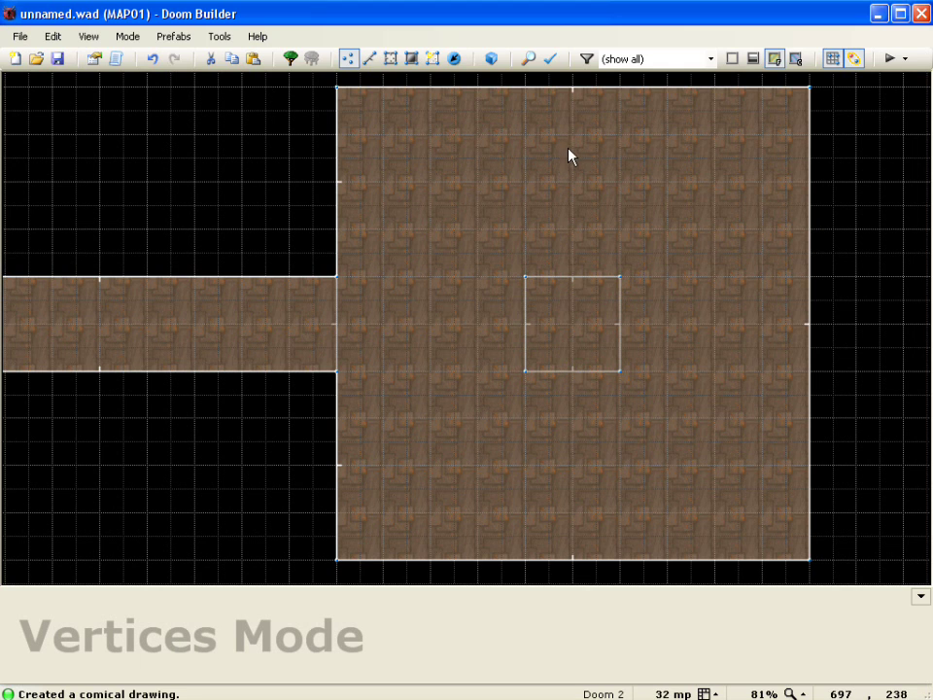
Step: Draw a tapered sector from a 64-wide base on the eastern room's north wall to the central square's 128-wide north edge
{"action": "key", "text": "d"}
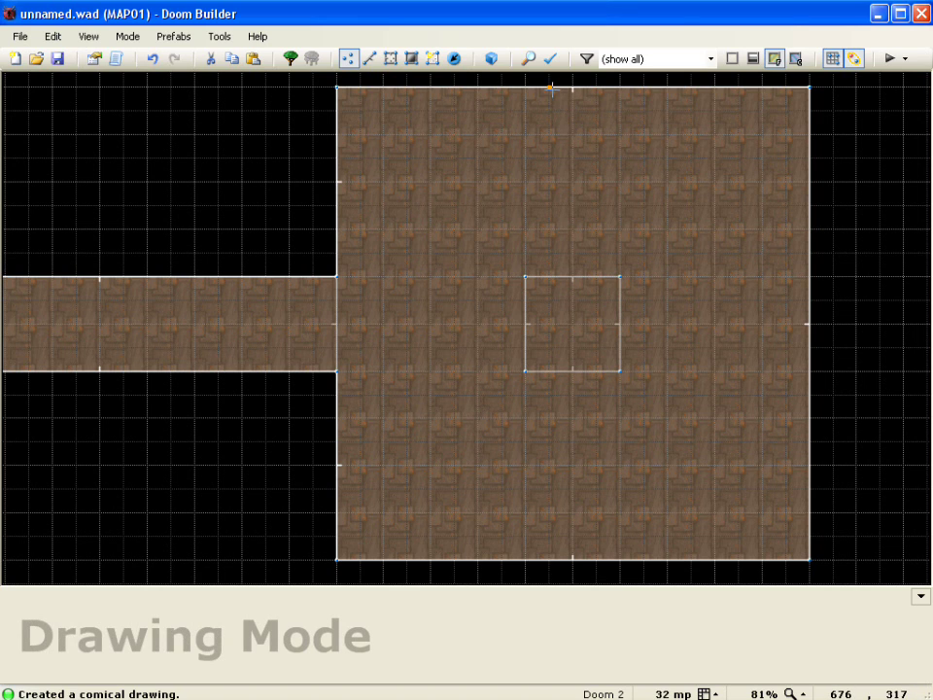
{"action": "left_click", "coordinate": [551, 88]}
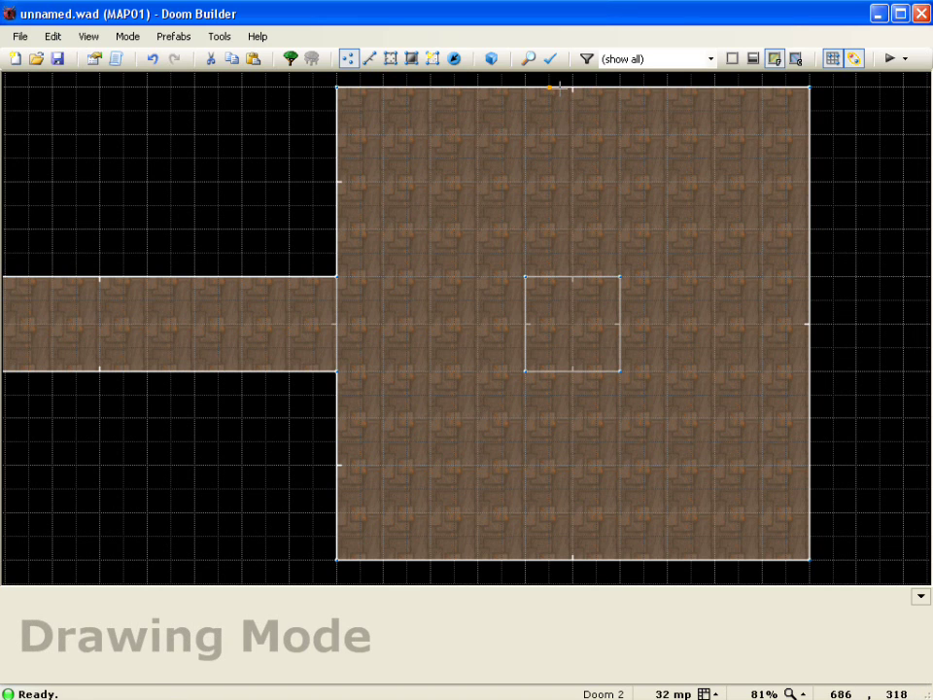
{"action": "left_click", "coordinate": [552, 86]}
{"action": "left_click", "coordinate": [598, 86]}
{"action": "left_click", "coordinate": [621, 277]}
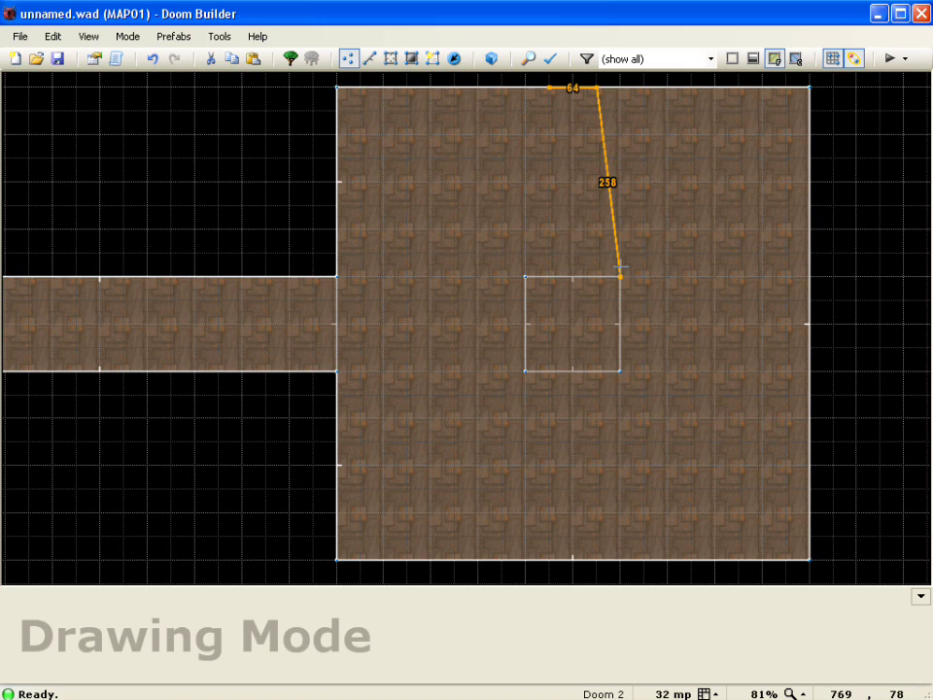
{"action": "left_click", "coordinate": [525, 277]}
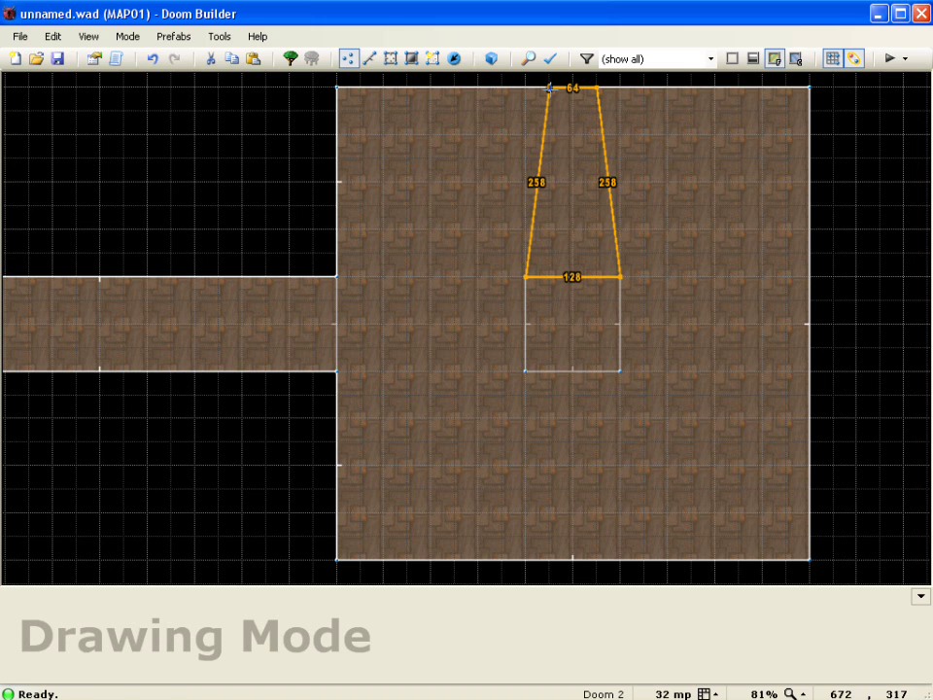
{"action": "left_click", "coordinate": [550, 88]}
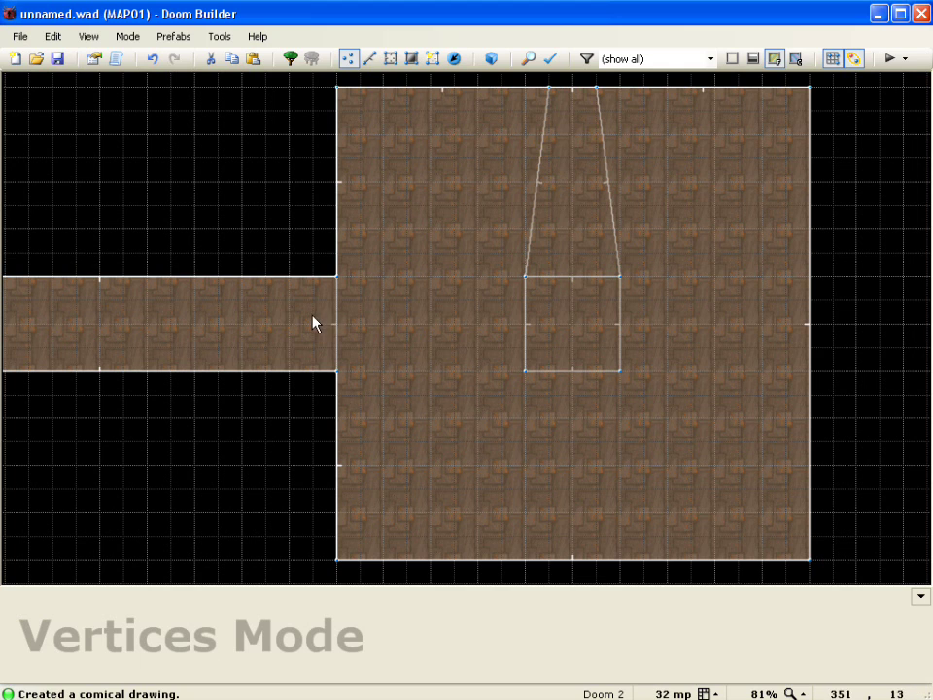
Step: Draw a matching tapered sector from the central square's east edge to a 64-wide base on the room's east wall
{"action": "key", "text": "ctrl+d"}
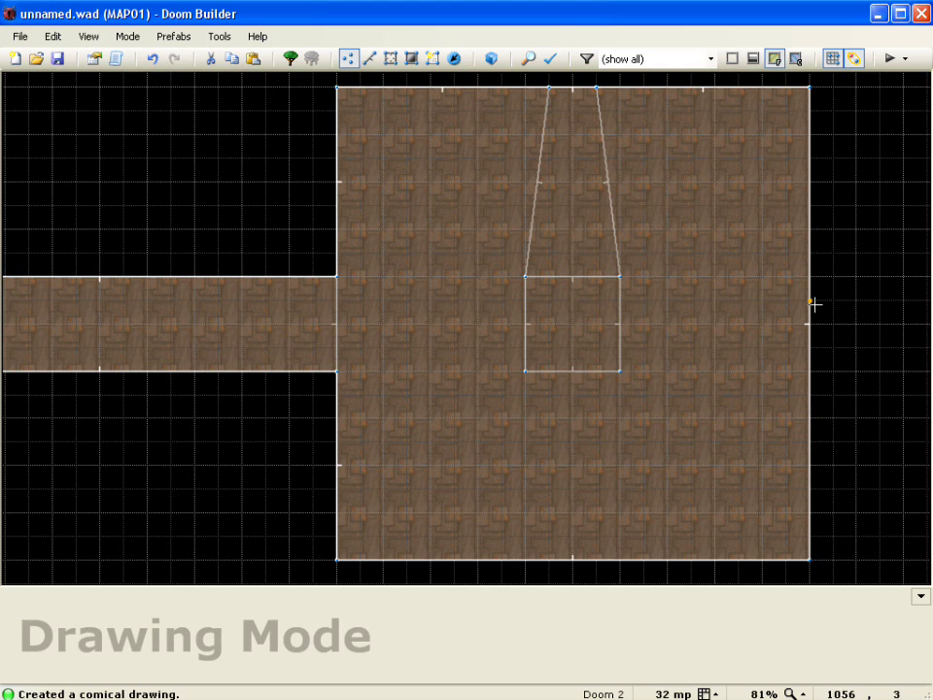
{"action": "left_click", "coordinate": [814, 305]}
{"action": "left_click", "coordinate": [815, 339]}
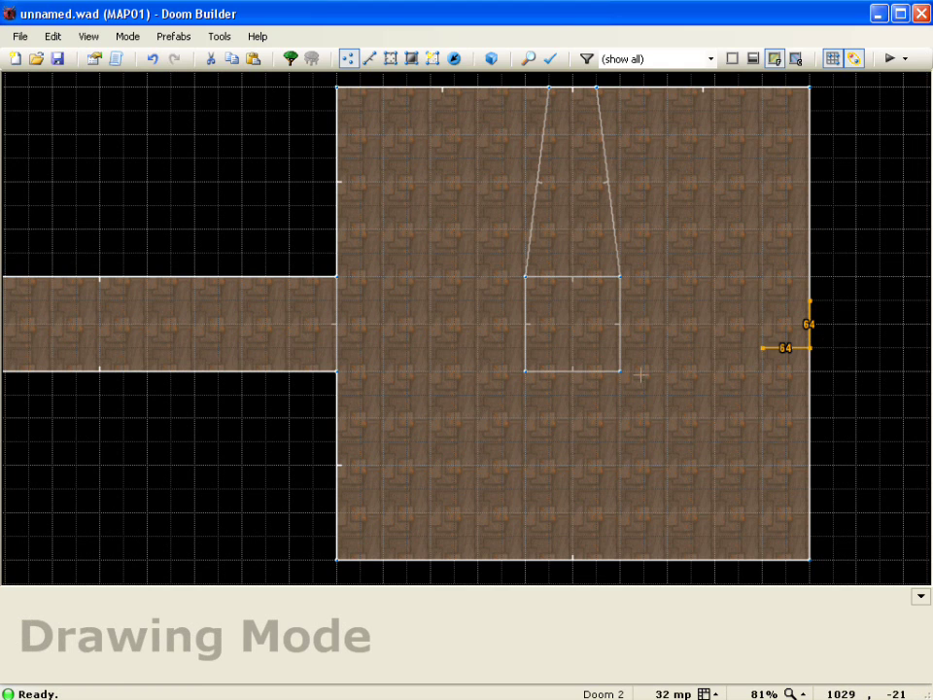
{"action": "left_click", "coordinate": [621, 370]}
{"action": "left_click", "coordinate": [623, 278]}
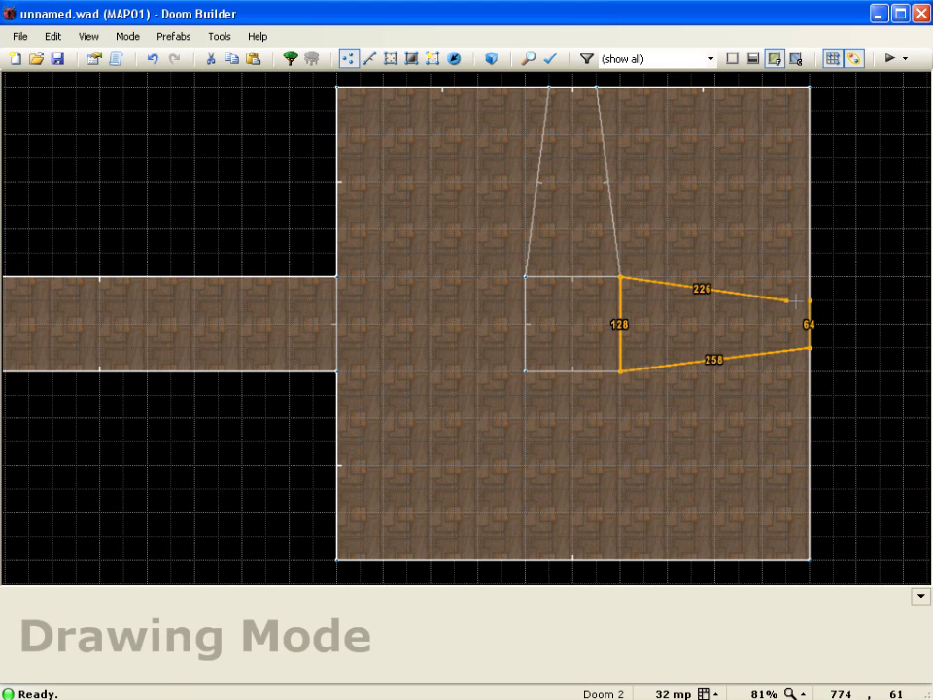
{"action": "left_click", "coordinate": [810, 300]}
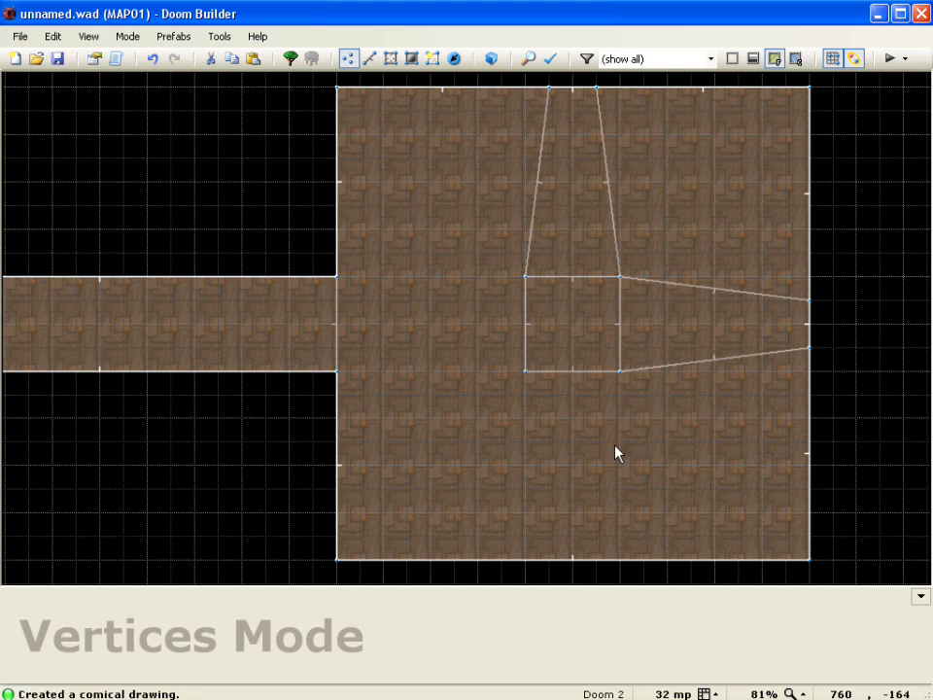
Step: Draw a third tapered sector from the central square's south edge to a 64-wide base on the room's south wall
{"action": "key", "text": "ctrl+d"}
{"action": "left_click", "coordinate": [549, 561]}
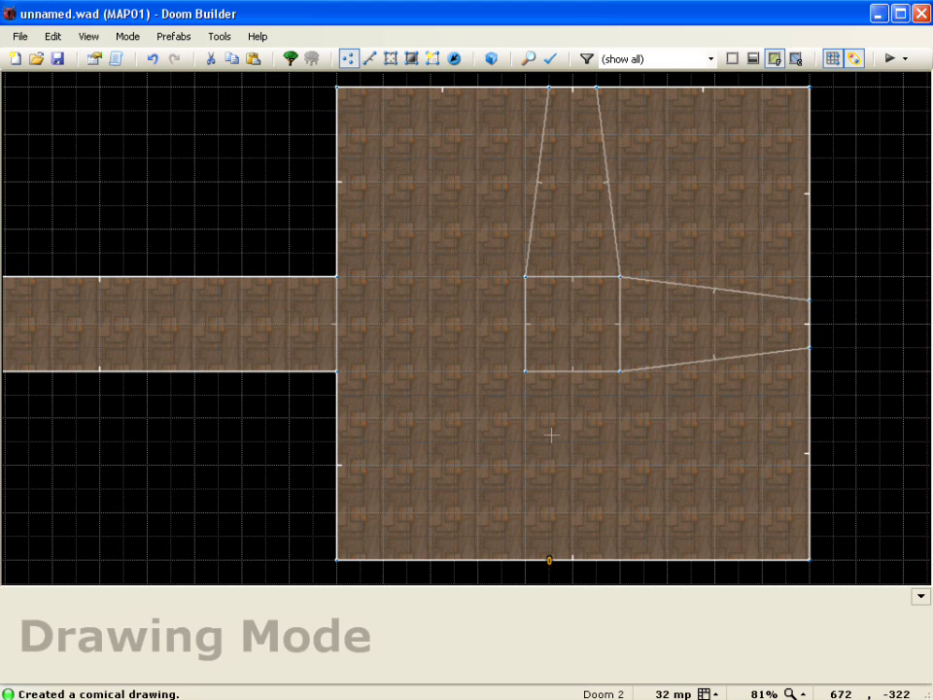
{"action": "left_click", "coordinate": [525, 371]}
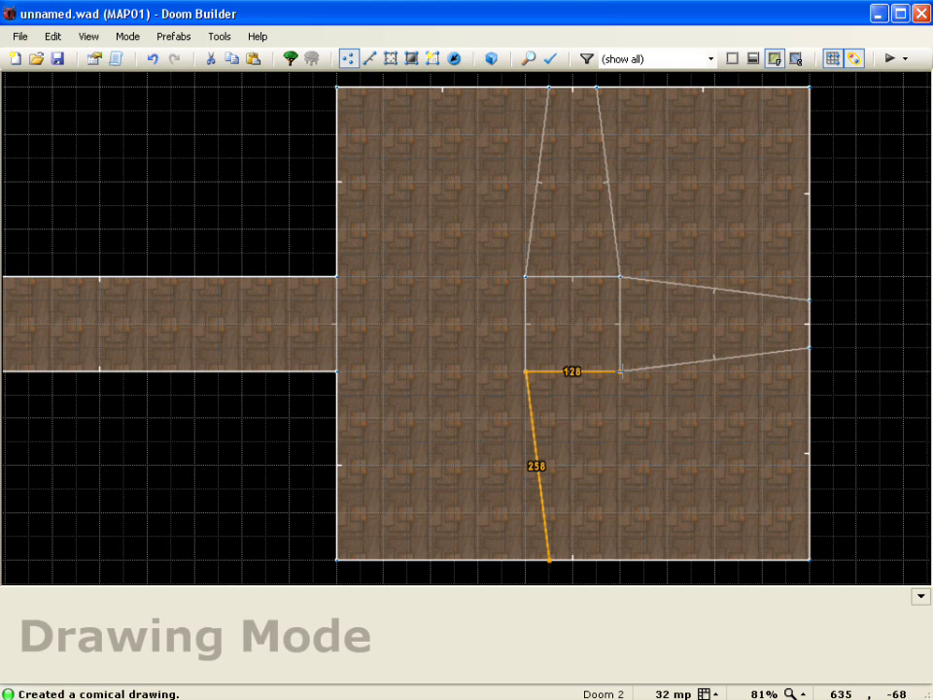
{"action": "left_click", "coordinate": [620, 372]}
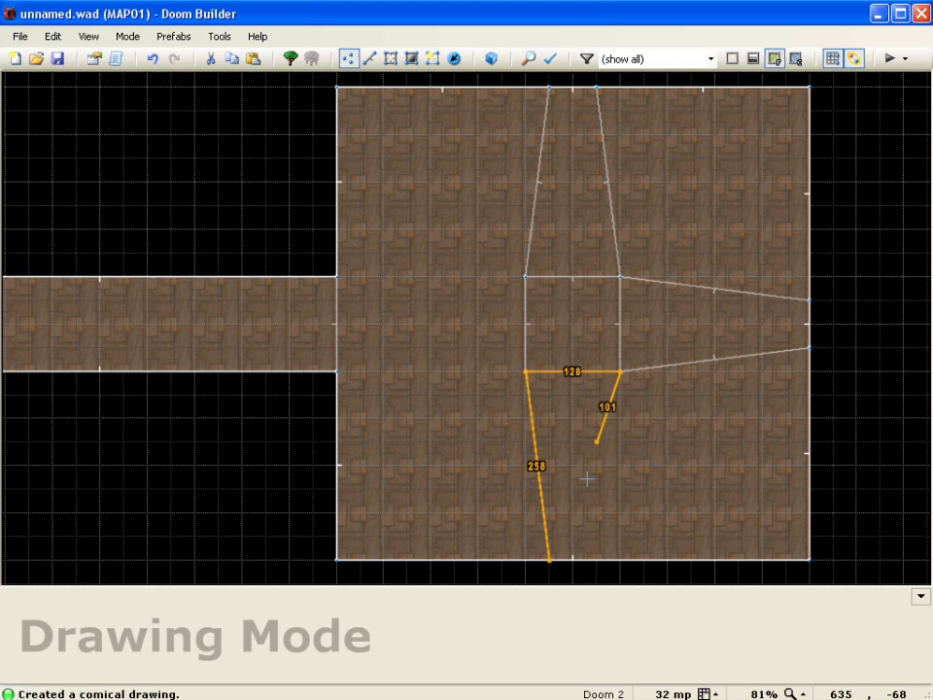
{"action": "left_click", "coordinate": [597, 560]}
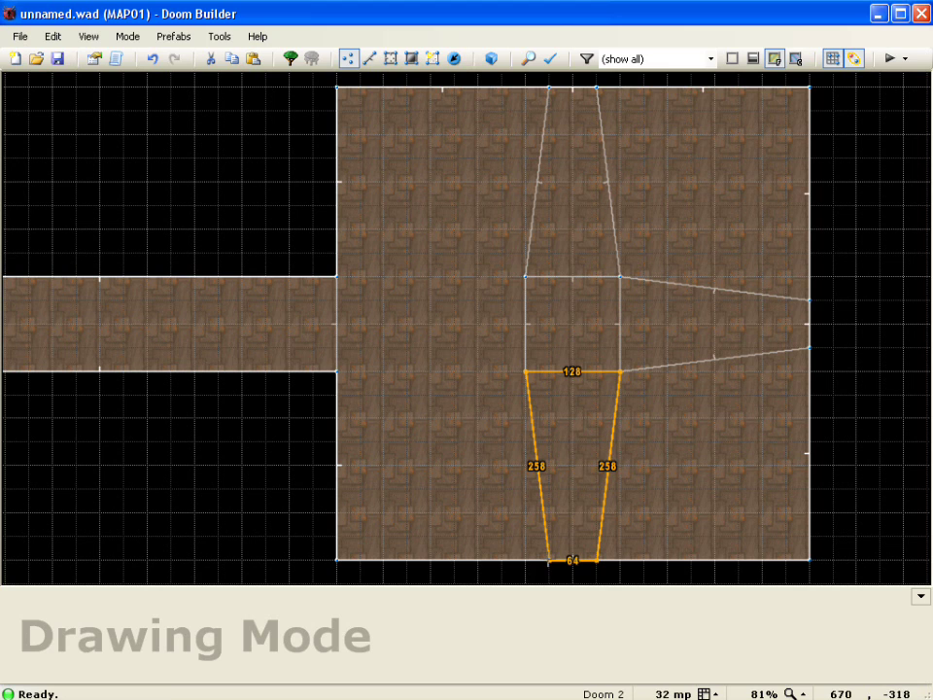
{"action": "left_click", "coordinate": [549, 560]}
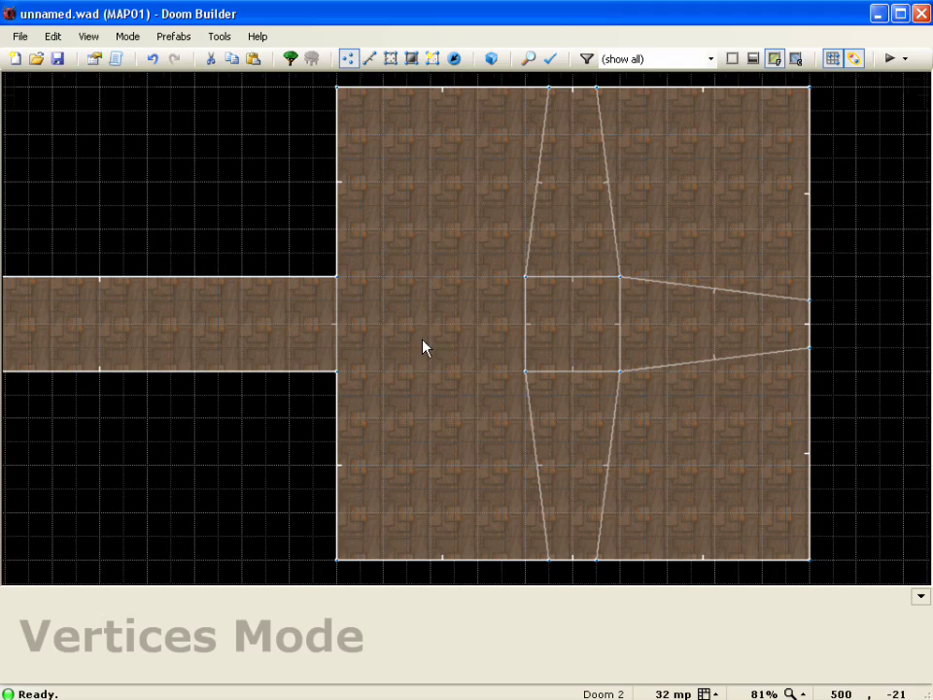
Step: Preview the map in Visual Mode, starting from the western room
{"action": "scroll", "coordinate": [423, 344], "scroll_direction": "down", "scroll_amount": 2}
{"action": "scroll", "coordinate": [422, 345], "scroll_direction": "down", "scroll_amount": 2}
{"action": "scroll", "coordinate": [416, 341], "scroll_direction": "up", "scroll_amount": 1}
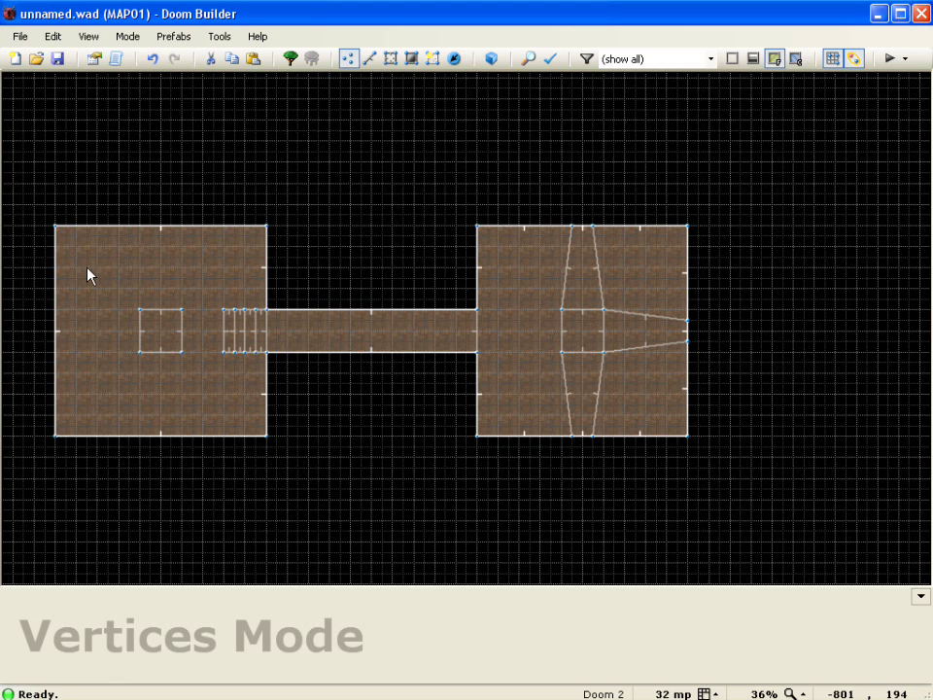
{"action": "key", "text": "ctrl+w"}
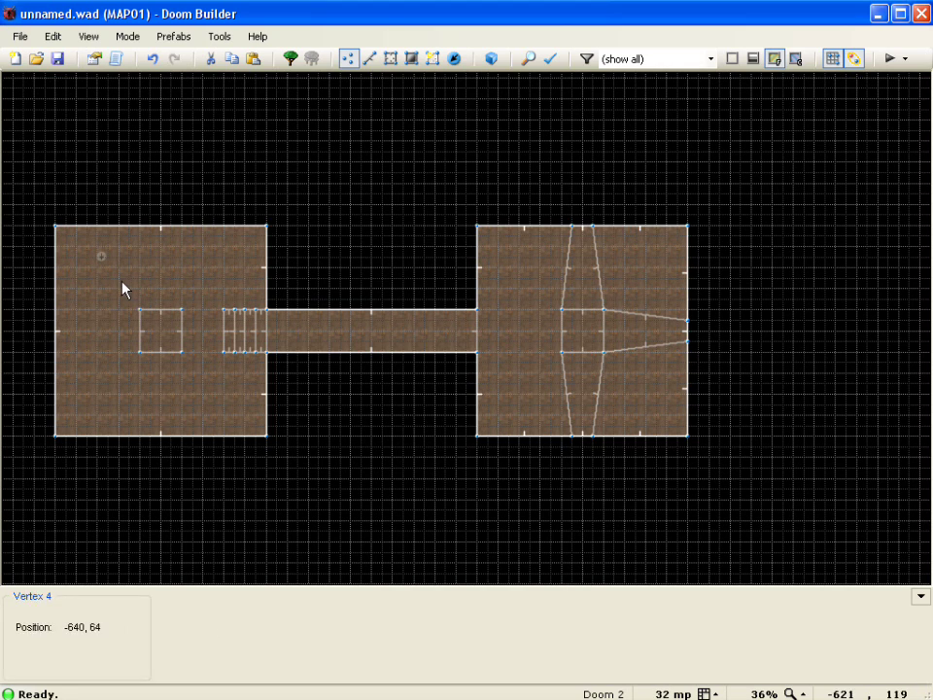
Step: Inspect the properties of the Visual Mode camera thing in Things Mode and accept them unchanged
{"action": "key", "text": "t"}
{"action": "key", "text": "t"}
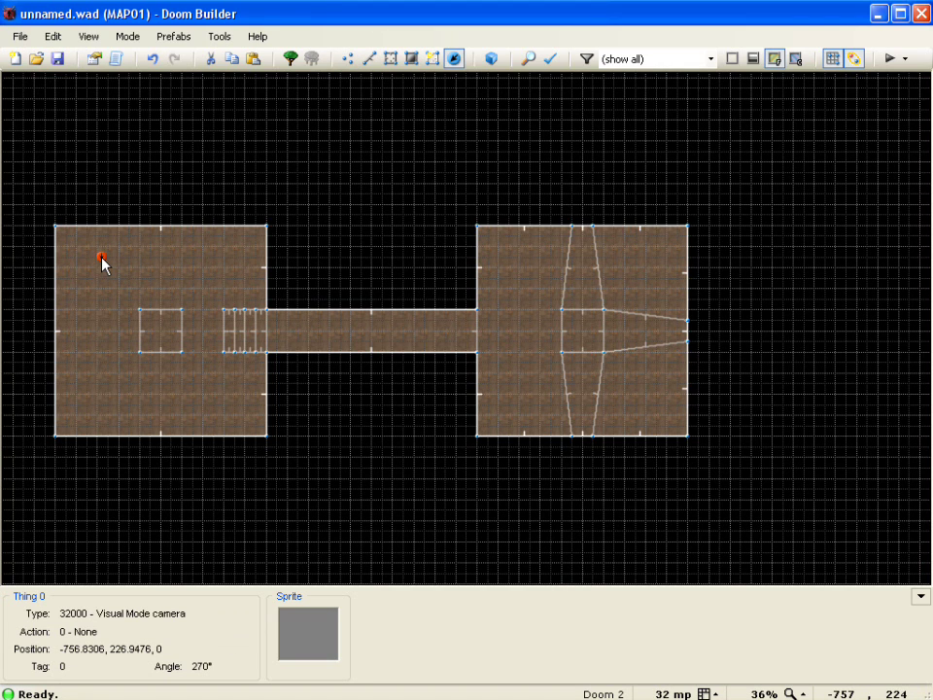
{"action": "right_click", "coordinate": [126, 255]}
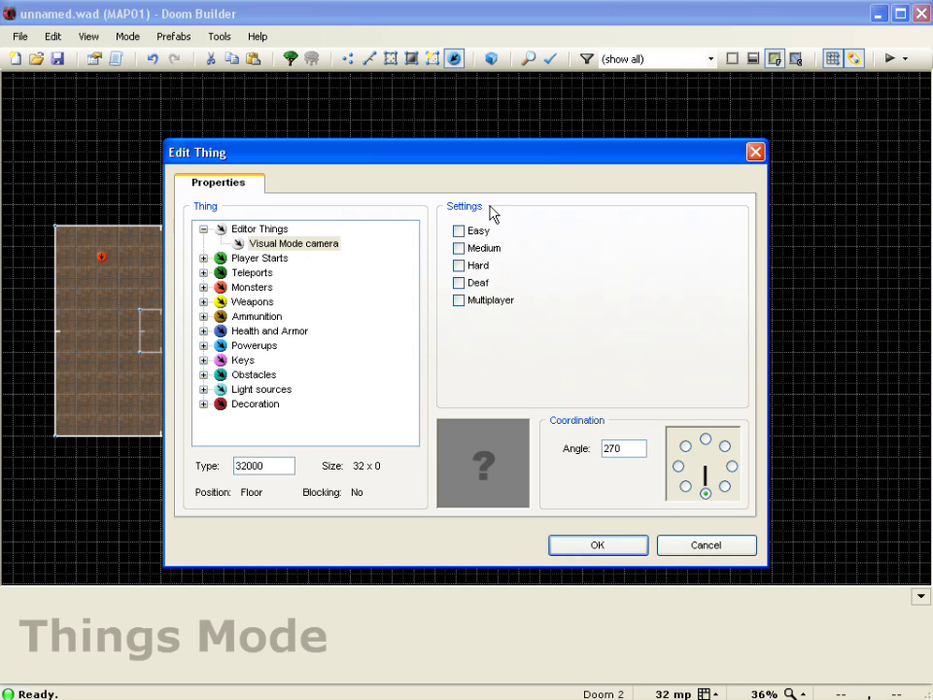
{"action": "left_click", "coordinate": [620, 554]}
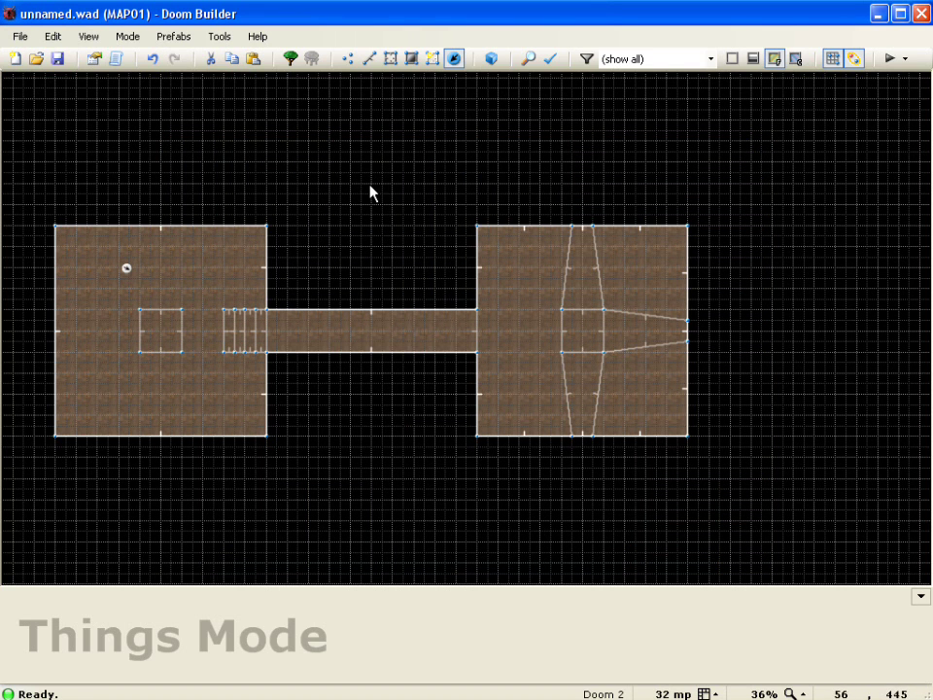
Step: In Visual Mode, raise the ceilings of the western room and its inner sectors together to a height of 192
{"action": "left_click", "coordinate": [130, 38]}
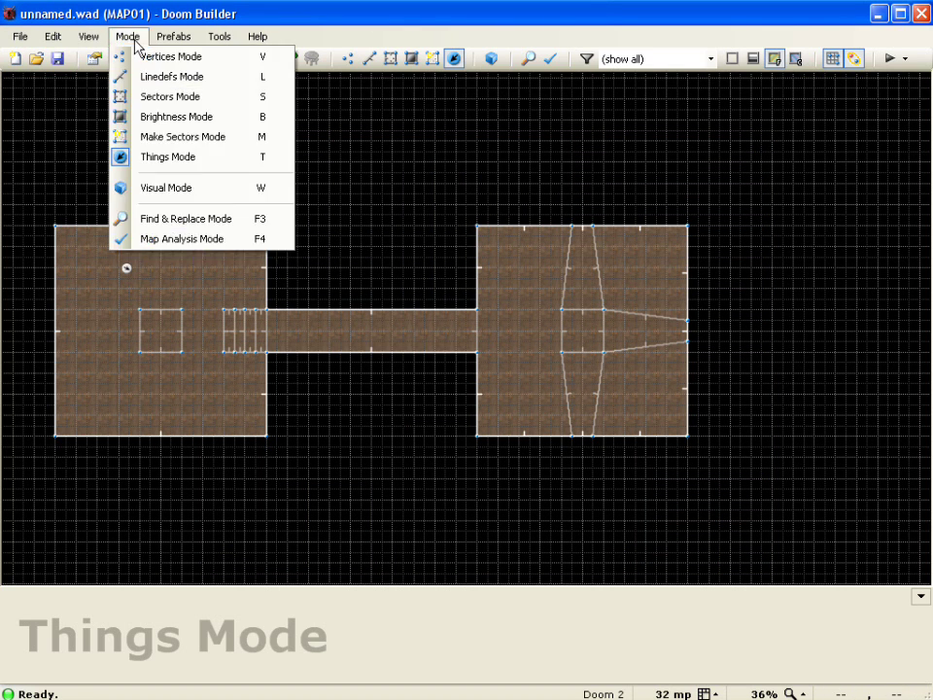
{"action": "left_click", "coordinate": [233, 195]}
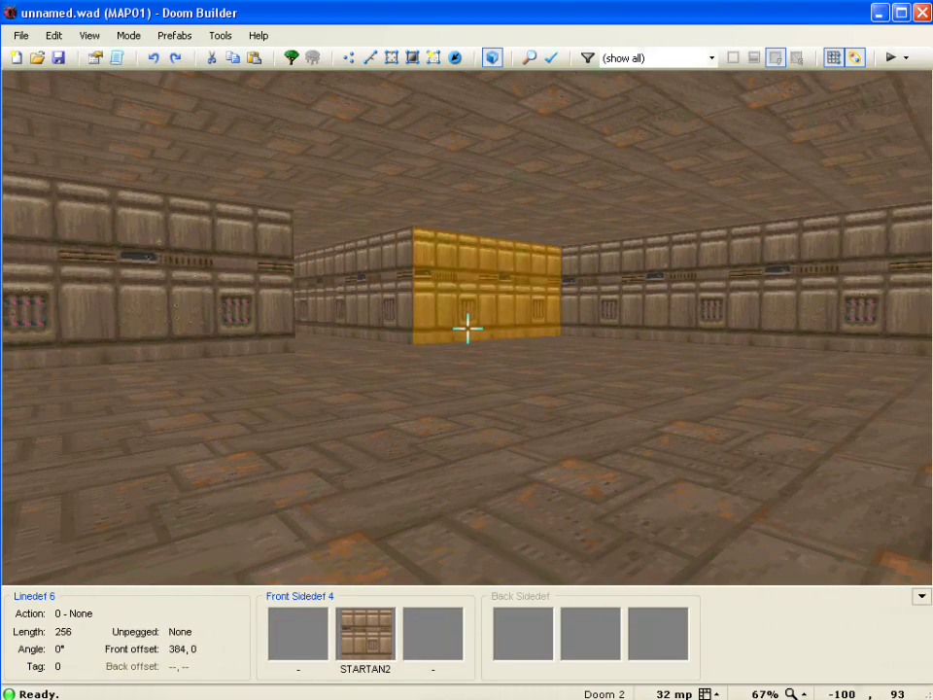
{"action": "key", "text": "e"}
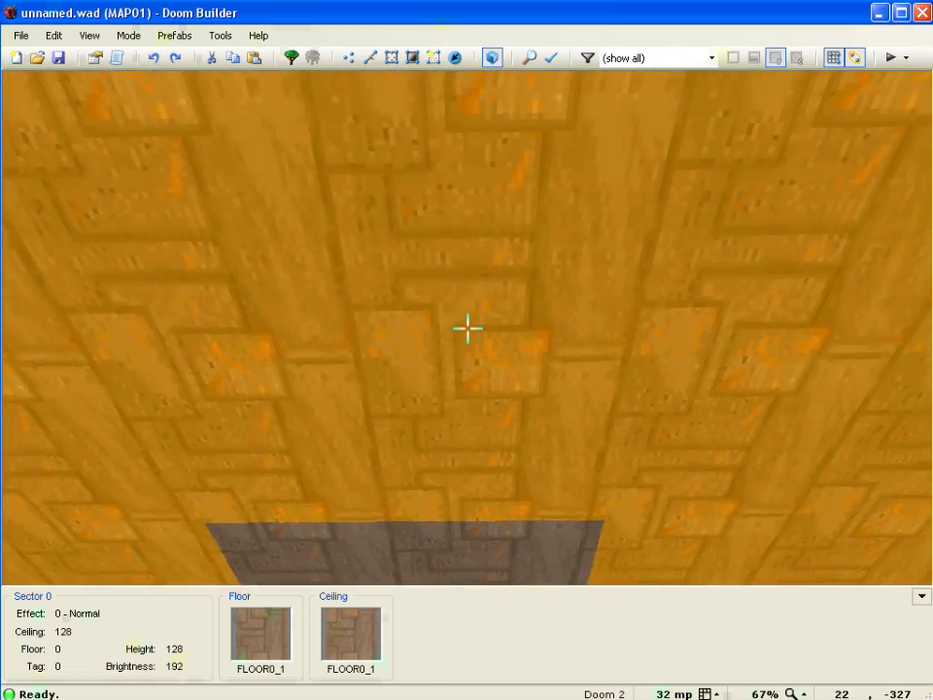
{"action": "left_click", "coordinate": [467, 328]}
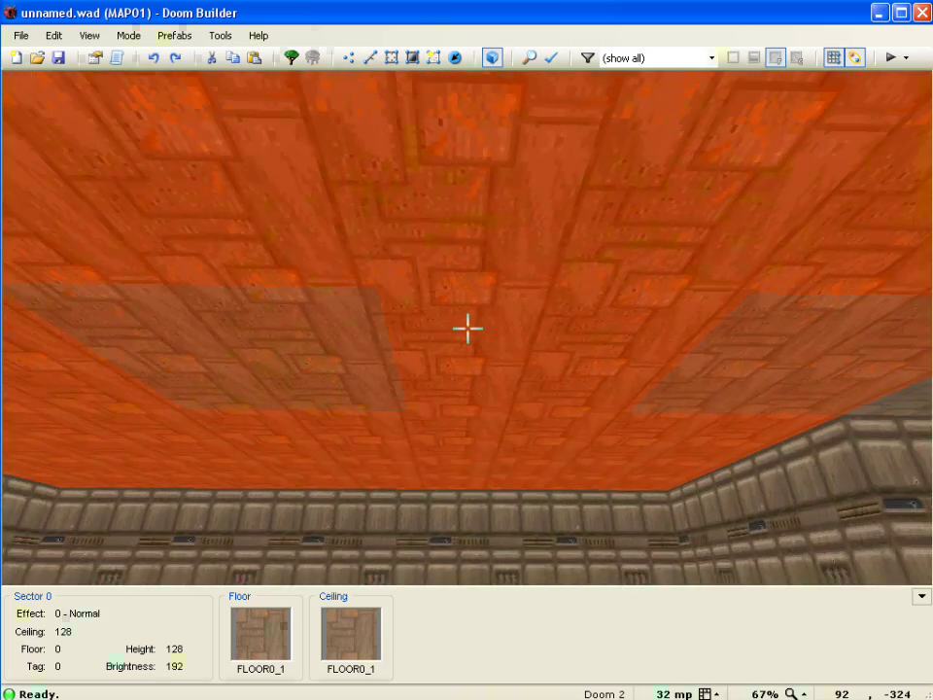
{"action": "scroll", "coordinate": [467, 329], "scroll_direction": "up", "scroll_amount": 1}
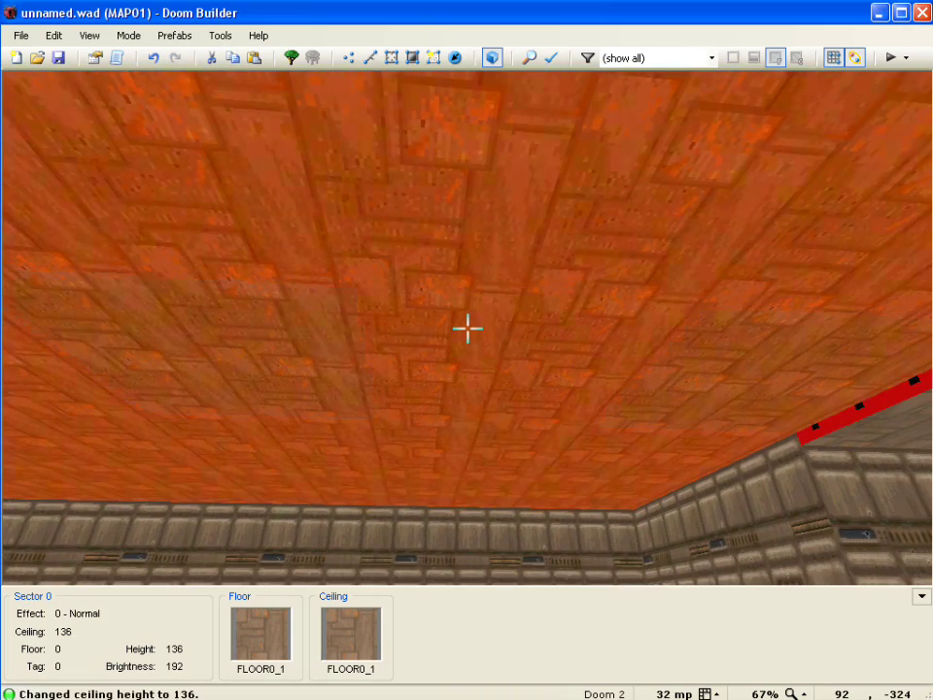
{"action": "scroll", "coordinate": [467, 328], "scroll_direction": "up", "scroll_amount": 1}
{"action": "scroll", "coordinate": [467, 328], "scroll_direction": "up", "scroll_amount": 3}
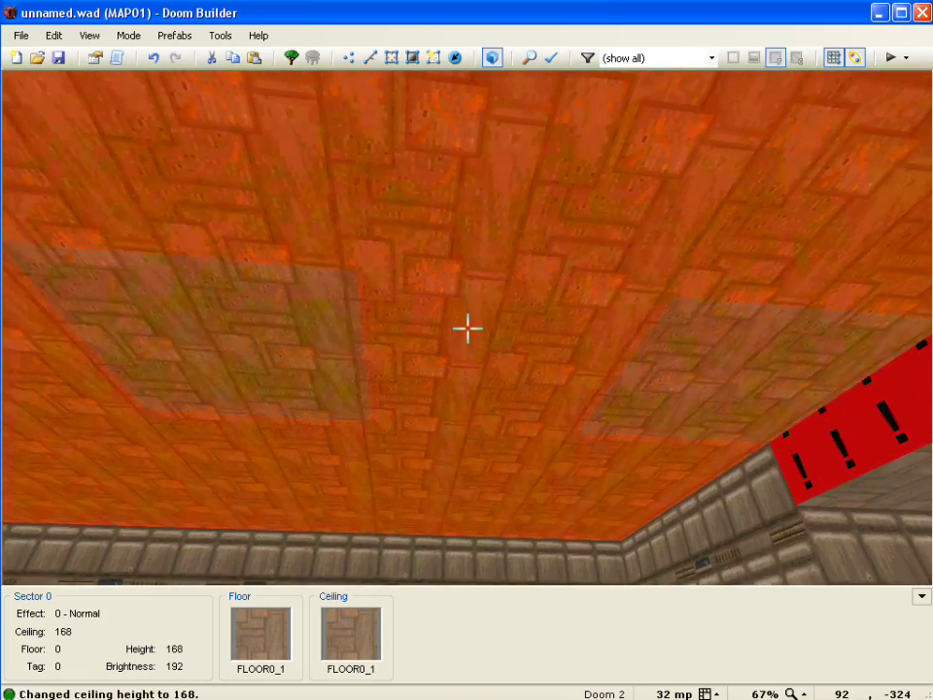
{"action": "scroll", "coordinate": [466, 329], "scroll_direction": "up", "scroll_amount": 3}
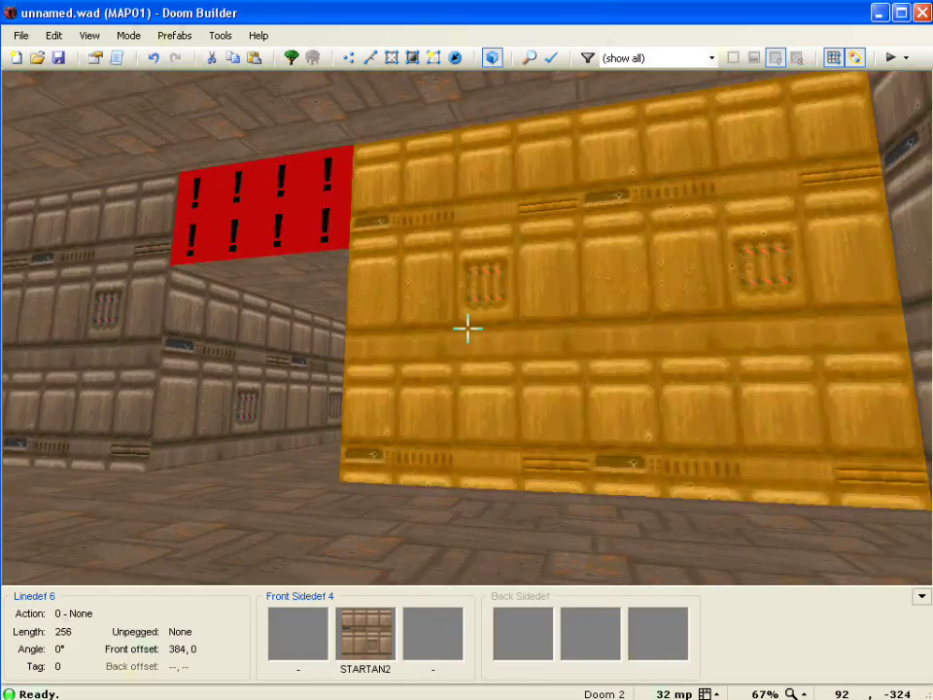
Step: Raise the floors and ceilings of the corridor, eastern room and its inner sectors together until their ceilings are level with the western room's 192 ceiling
{"action": "key", "text": "s"}
{"action": "key", "text": "e"}
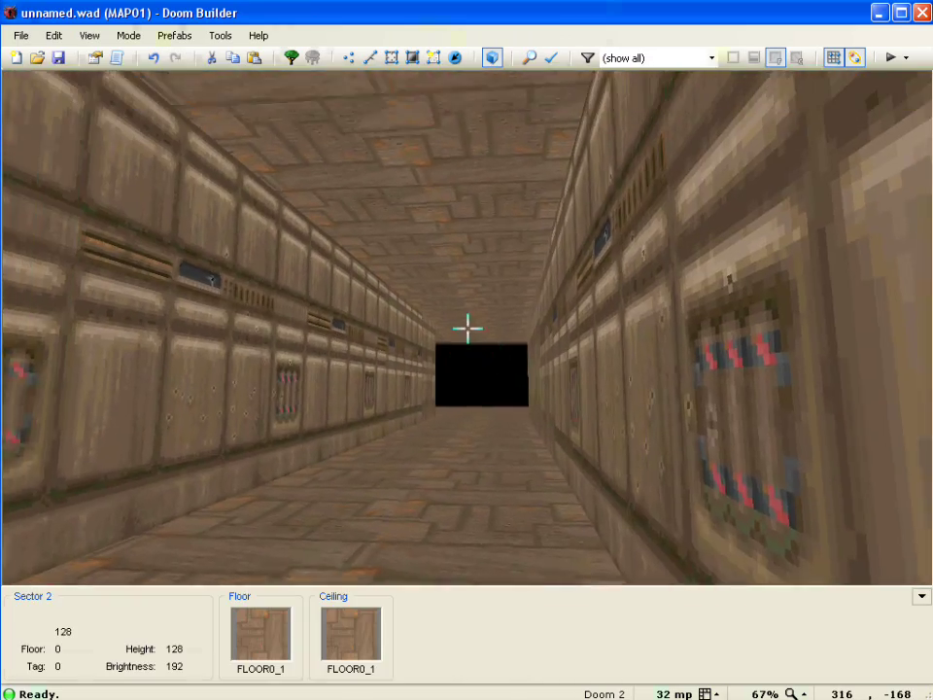
{"action": "key", "text": "d"}
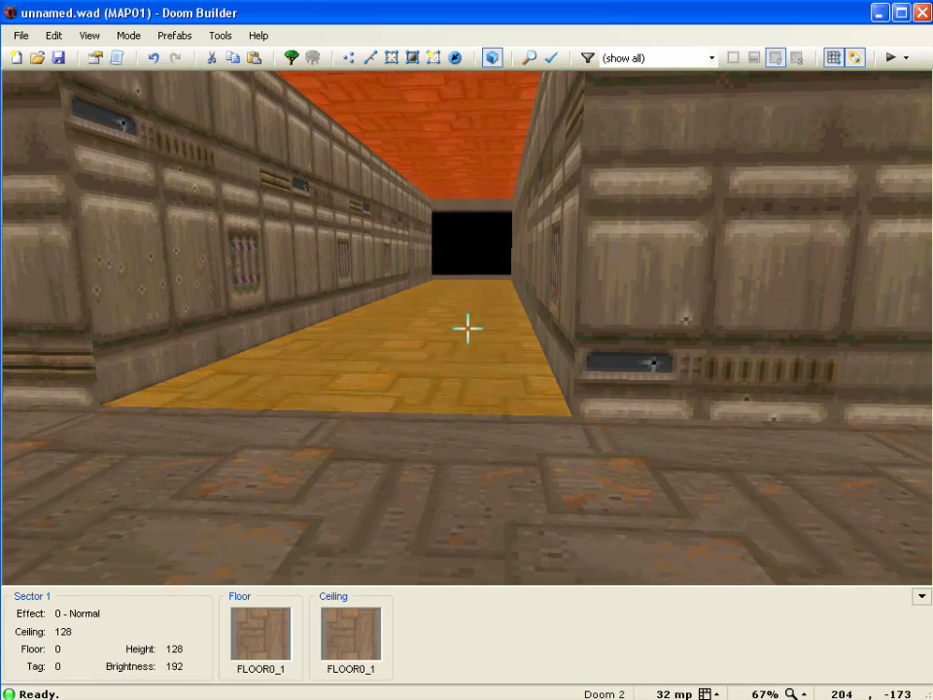
{"action": "key", "text": "e"}
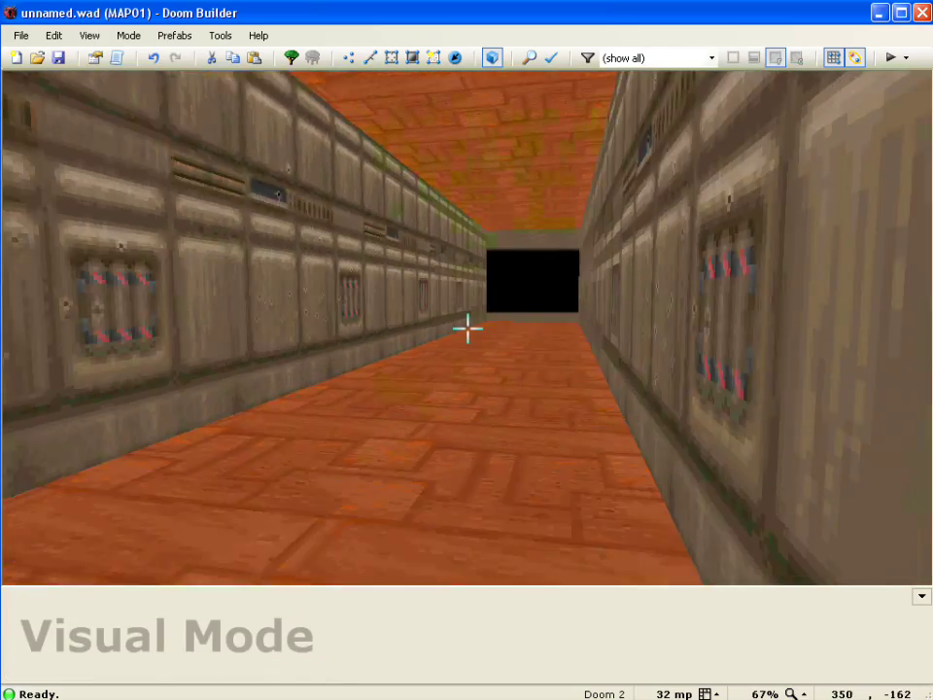
{"action": "key", "text": "d"}
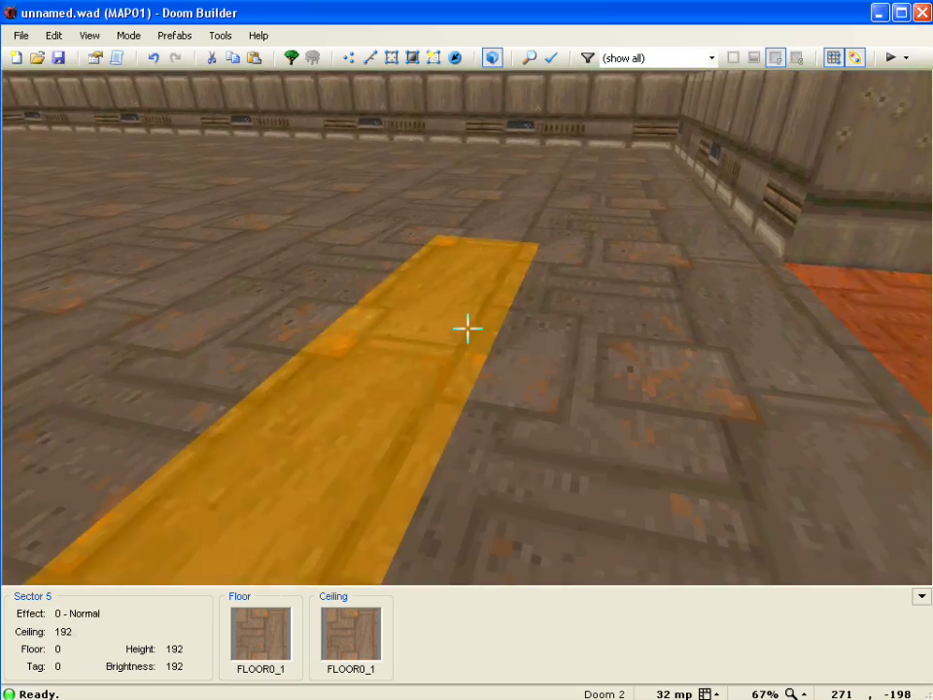
{"action": "key", "text": "e"}
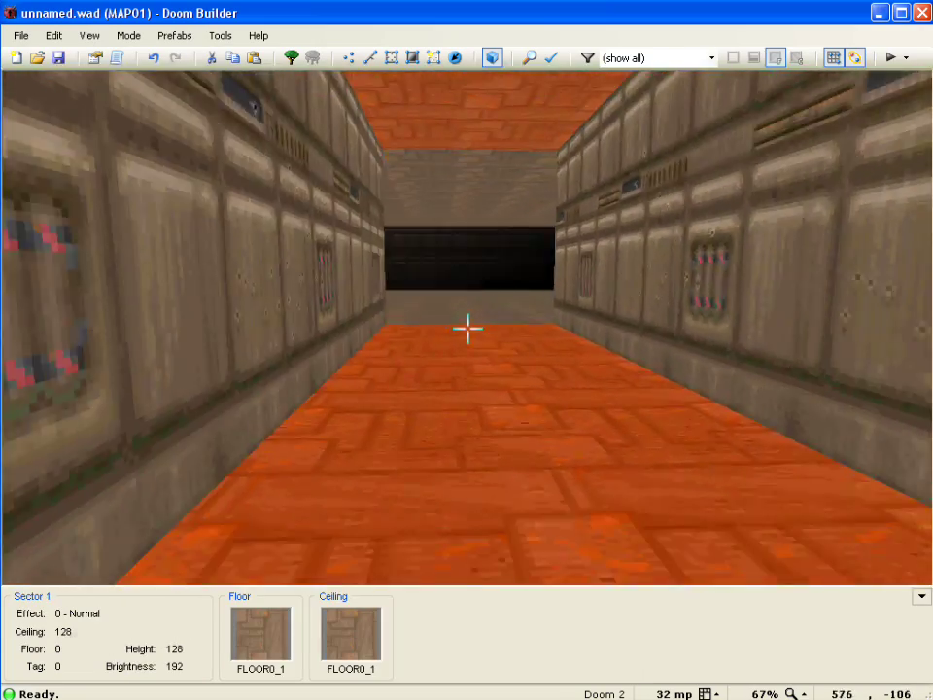
{"action": "key", "text": "d"}
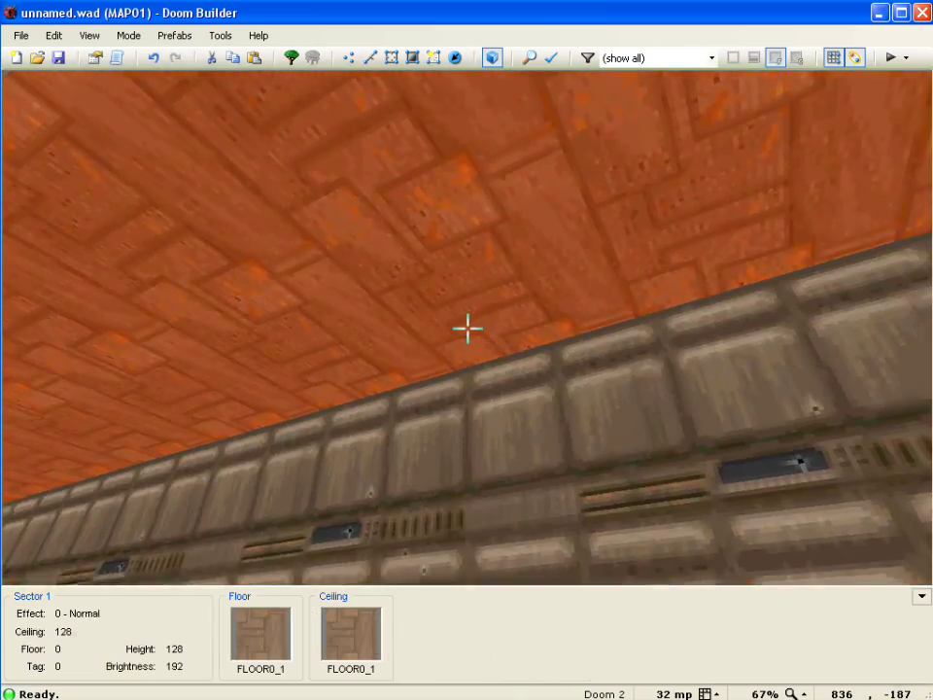
{"action": "key", "text": "e"}
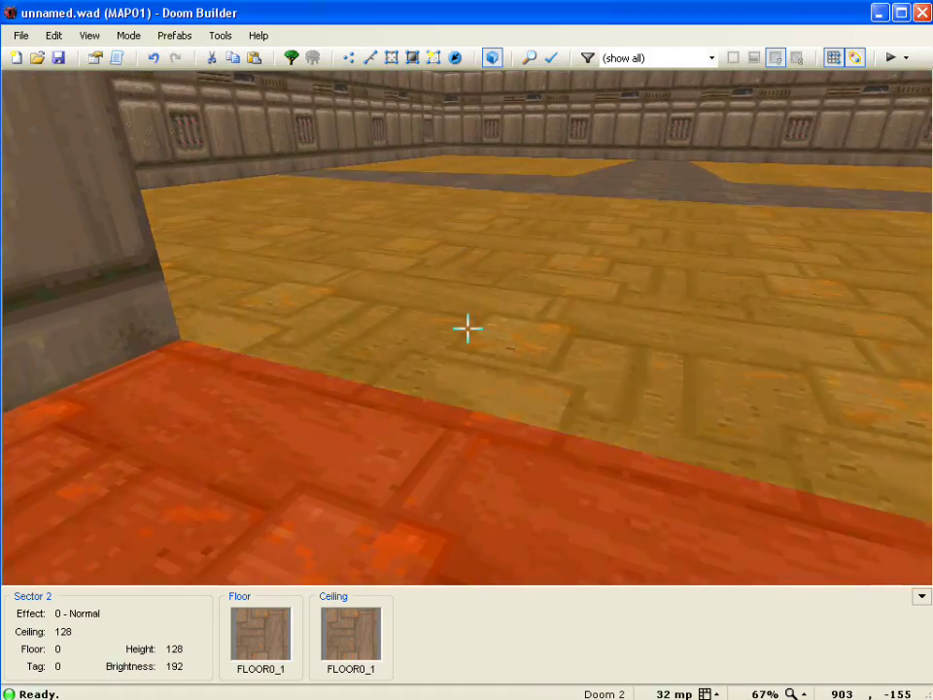
{"action": "key", "text": "e"}
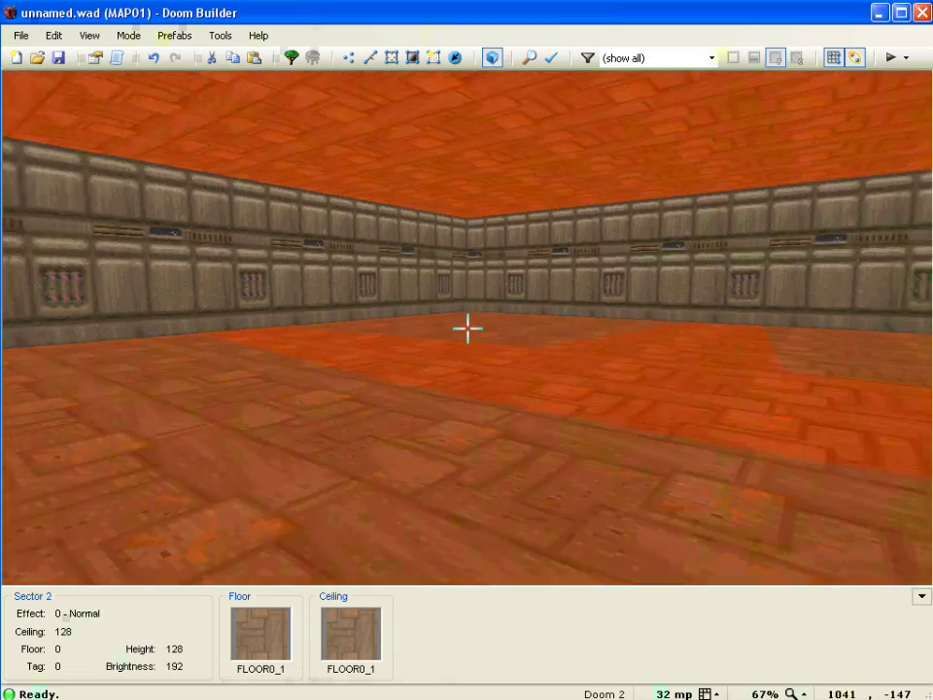
{"action": "key", "text": "e"}
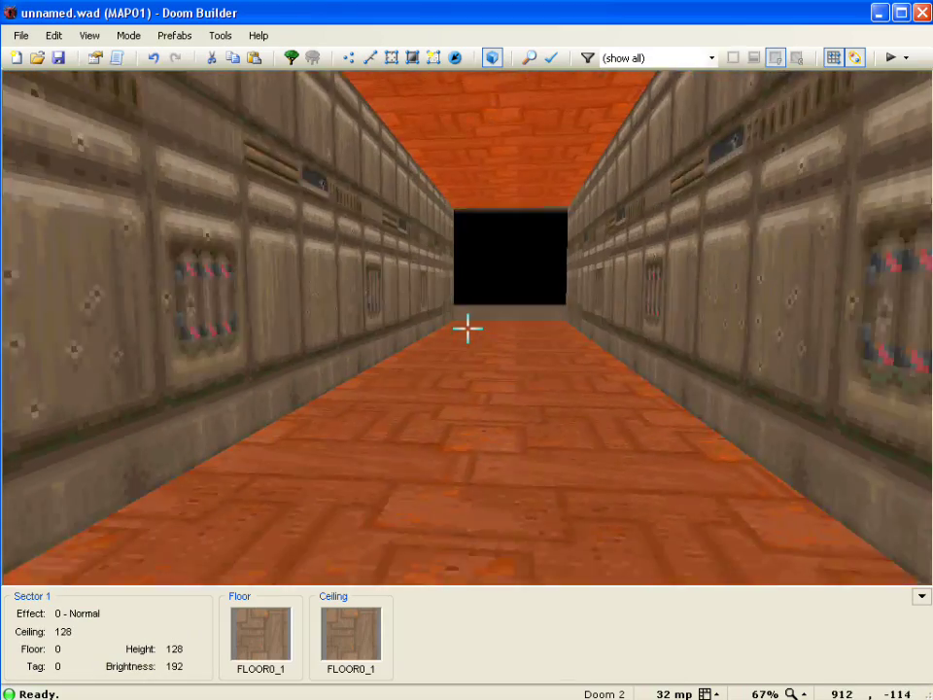
{"action": "key", "text": "e"}
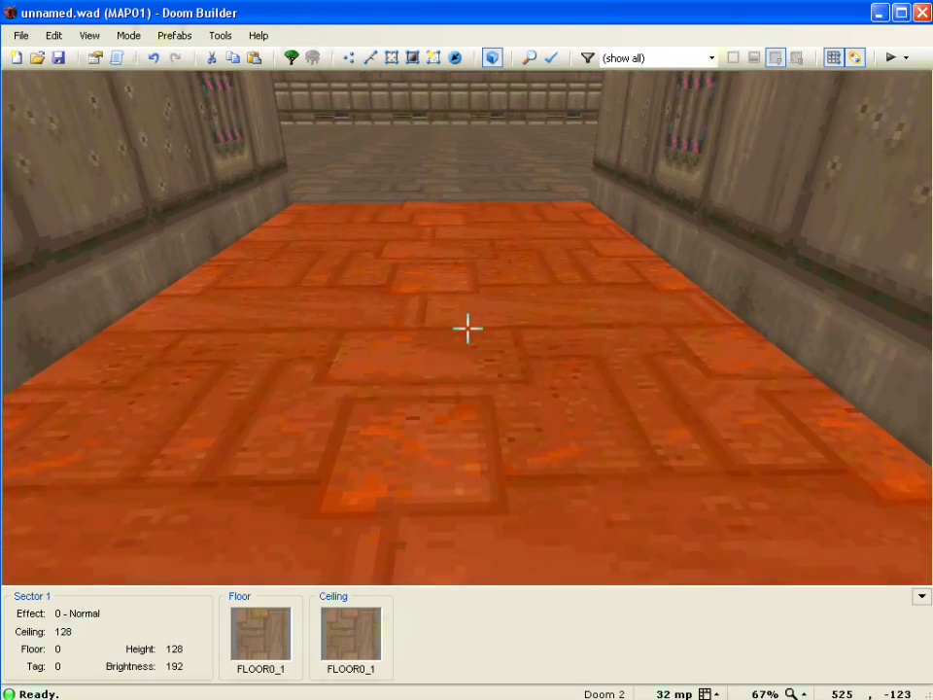
{"action": "key", "text": "e"}
{"action": "scroll", "coordinate": [468, 329], "scroll_direction": "up", "scroll_amount": 2}
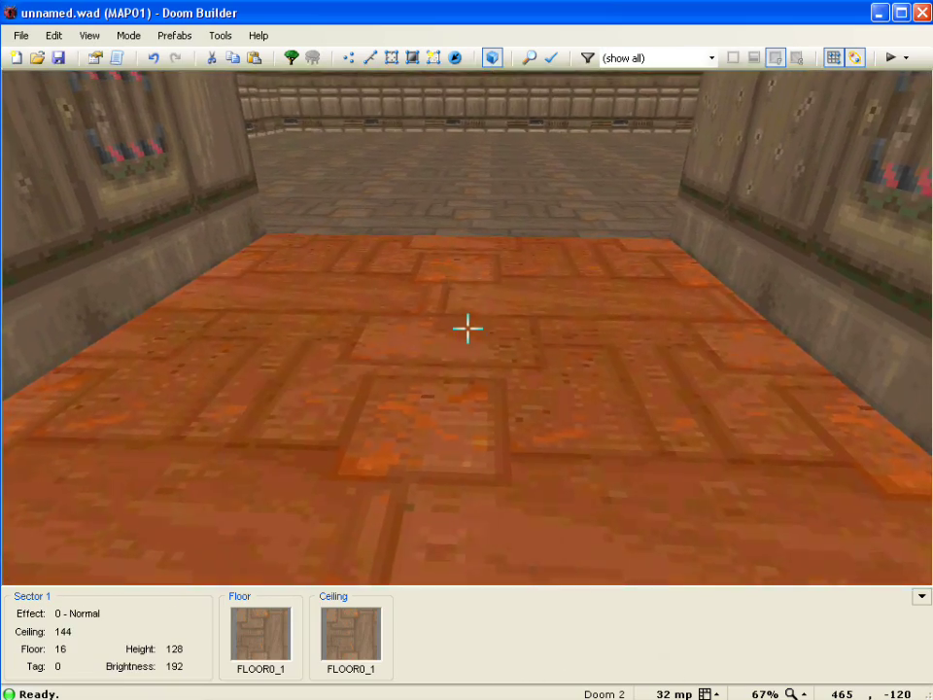
{"action": "key", "text": "s"}
{"action": "key", "text": "s"}
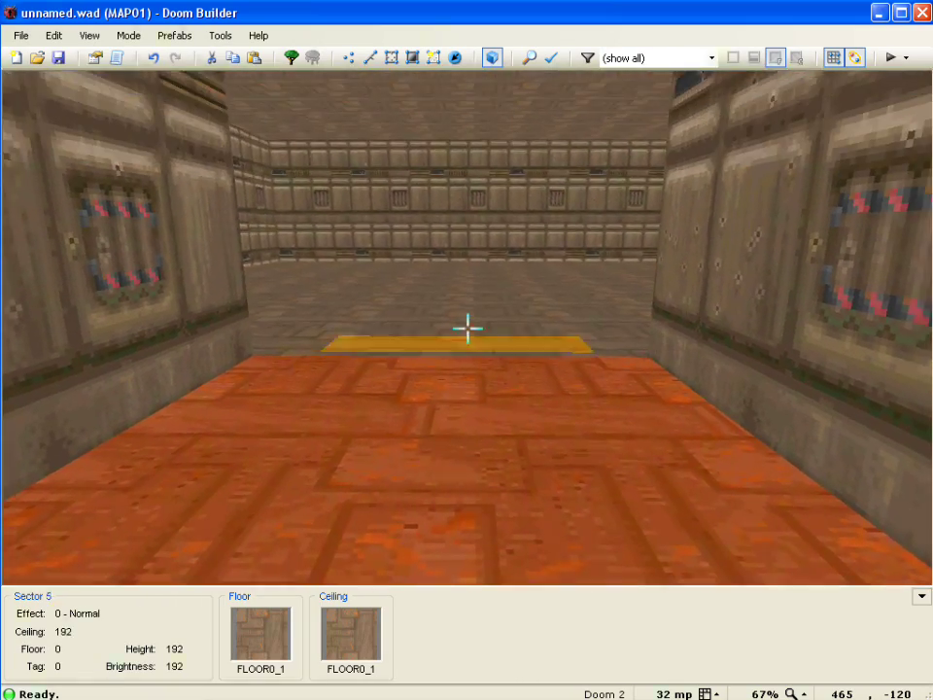
{"action": "scroll", "coordinate": [467, 329], "scroll_direction": "up", "scroll_amount": 5}
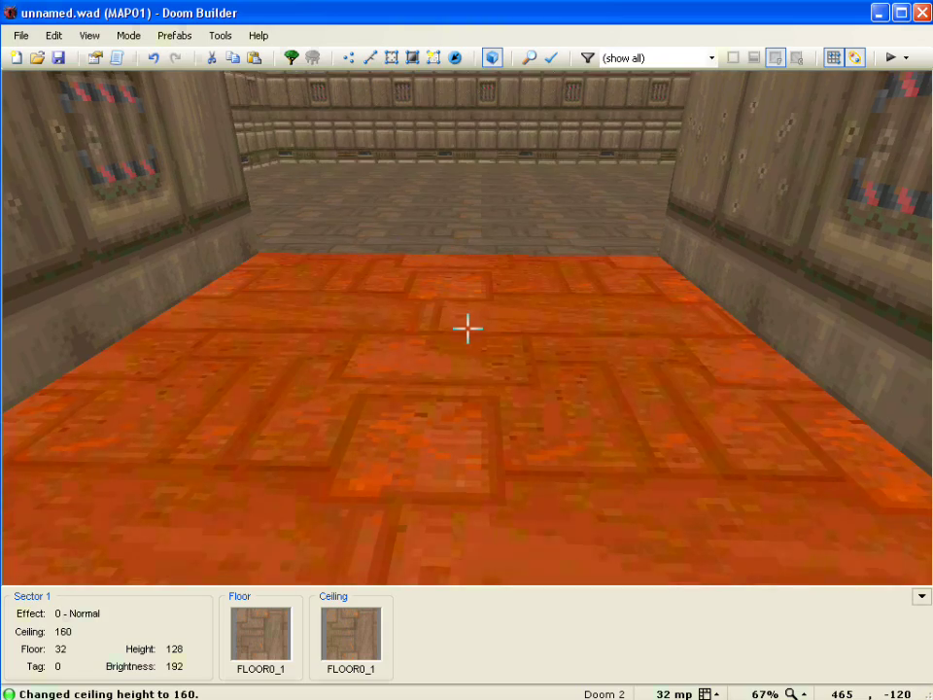
{"action": "scroll", "coordinate": [468, 328], "scroll_direction": "up", "scroll_amount": 2}
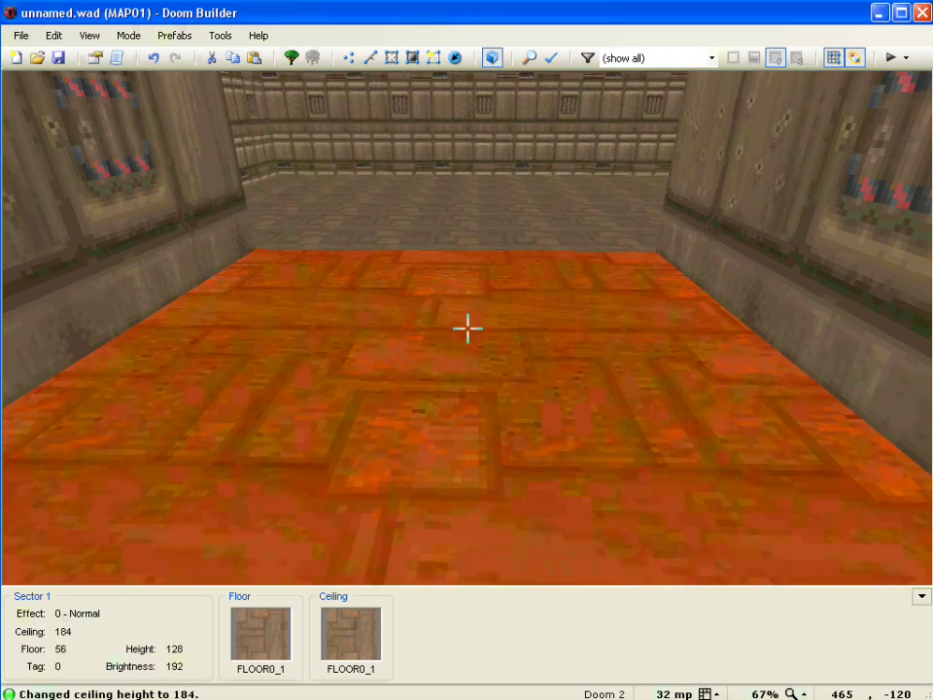
{"action": "scroll", "coordinate": [468, 328], "scroll_direction": "up", "scroll_amount": 1}
Step: Look over the raised corridor and eastern room in Visual Mode and clear the surface selection
{"action": "key", "text": "f"}
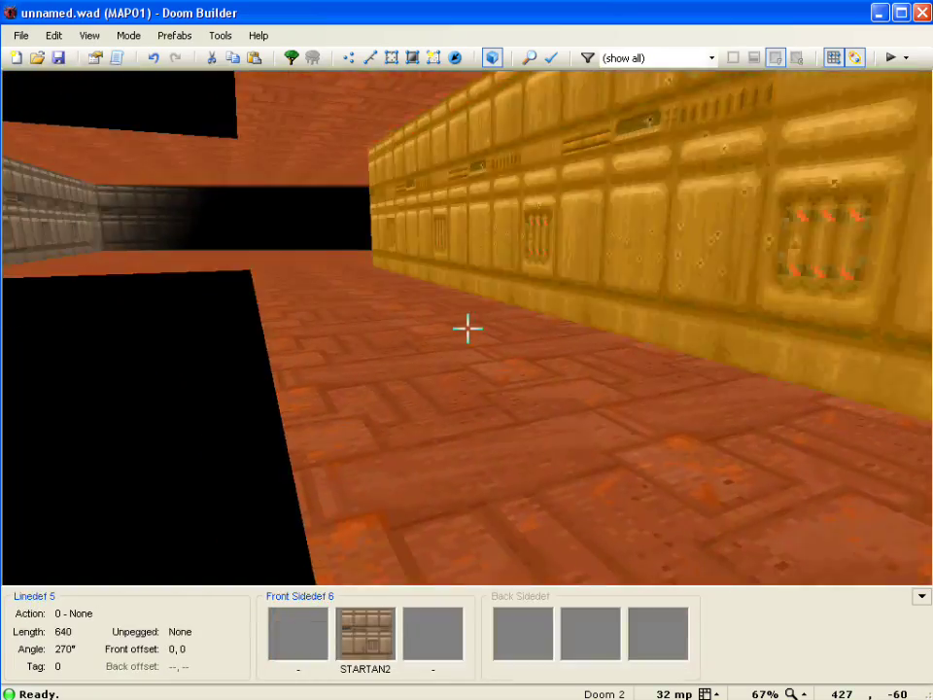
{"action": "key", "text": "e"}
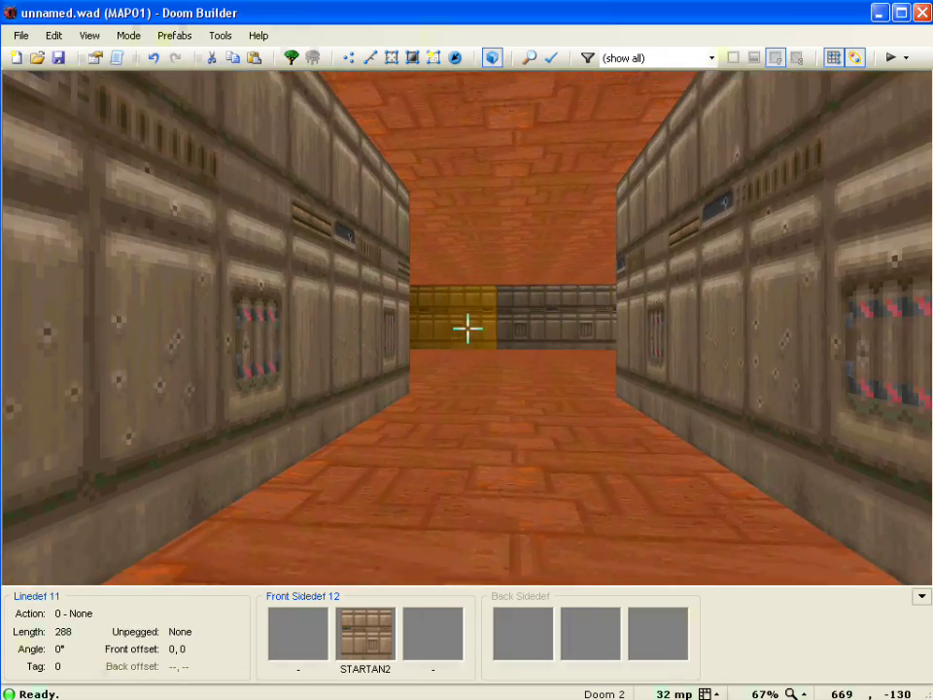
{"action": "key", "text": "e"}
{"action": "key", "text": "e"}
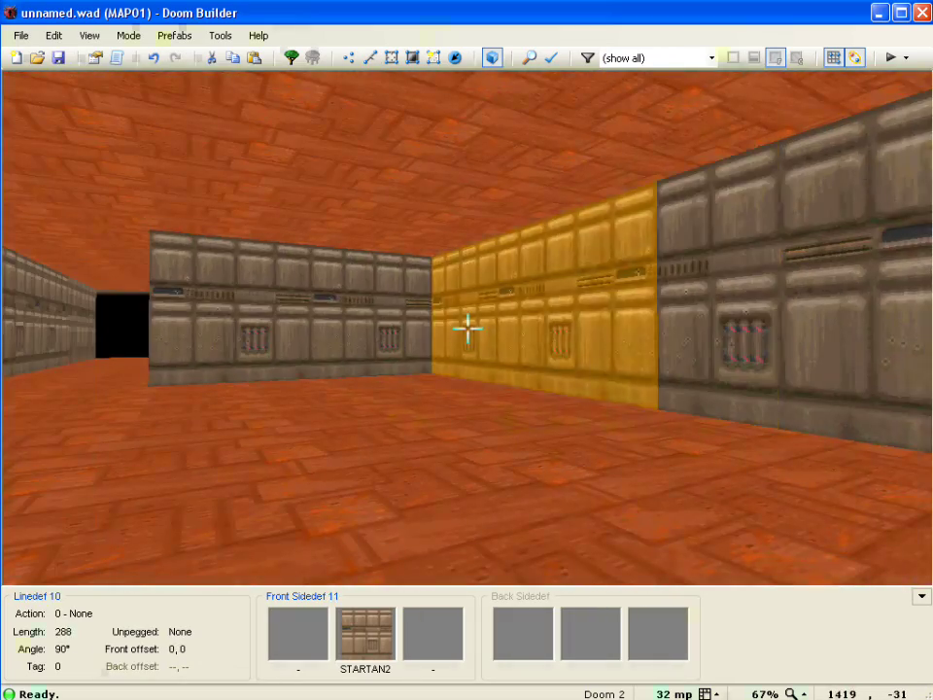
{"action": "key", "text": "e"}
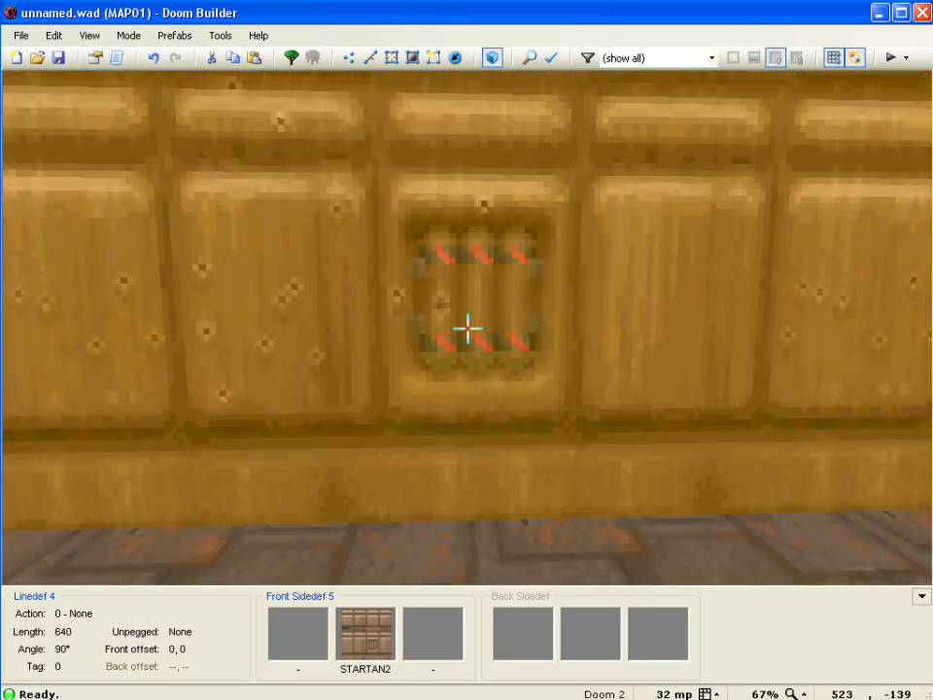
Step: Raise the floor of the square inner sector in the western room to a height of 8
{"action": "key", "text": "e"}
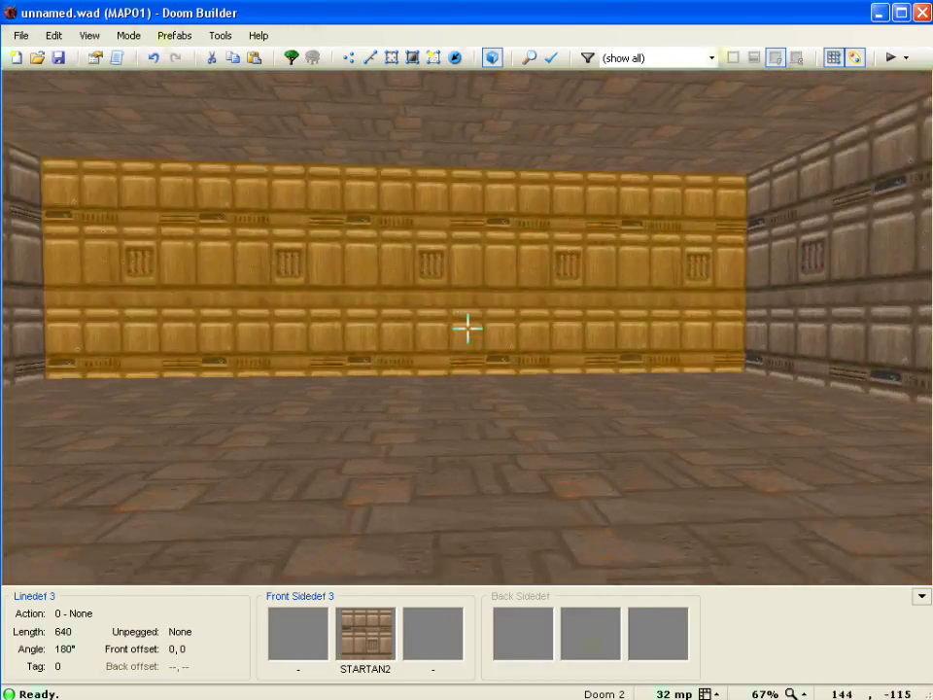
{"action": "key", "text": "f"}
{"action": "key", "text": "f"}
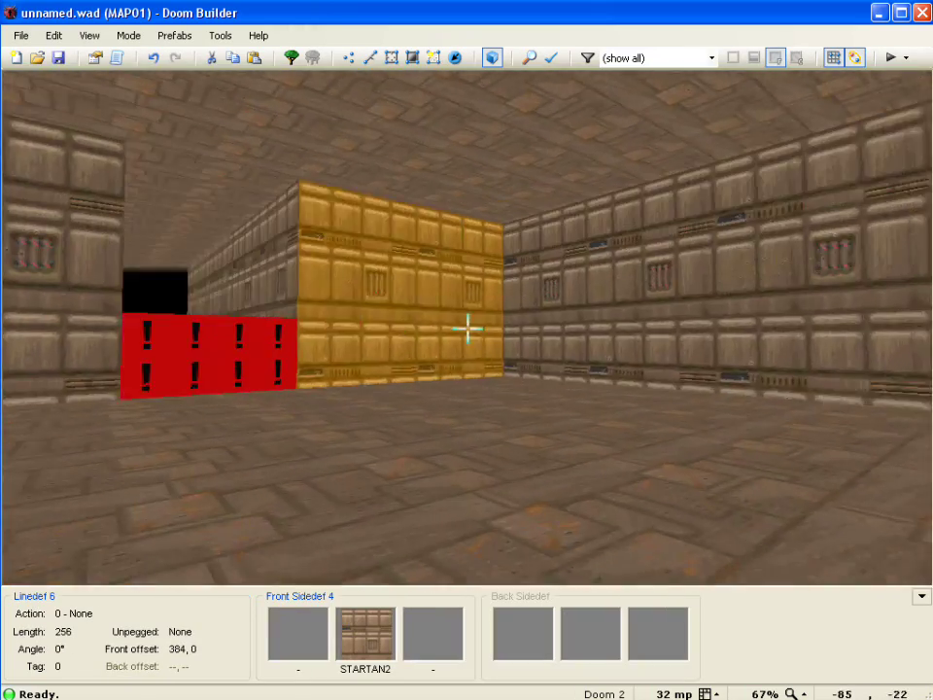
{"action": "key", "text": "d"}
{"action": "key", "text": "f"}
{"action": "key", "text": "e"}
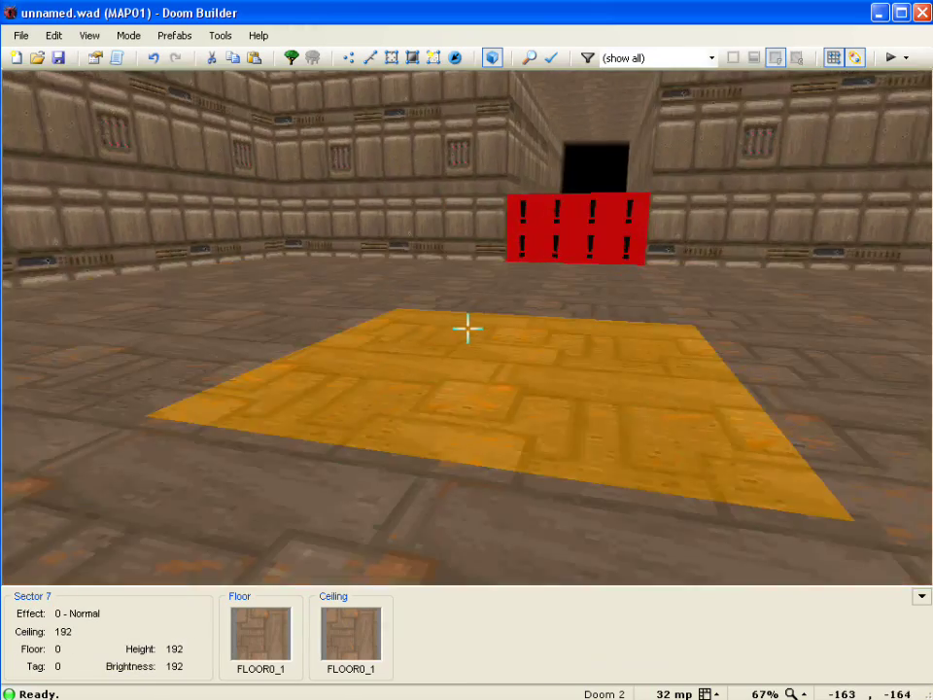
{"action": "key", "text": "f"}
{"action": "key", "text": "s"}
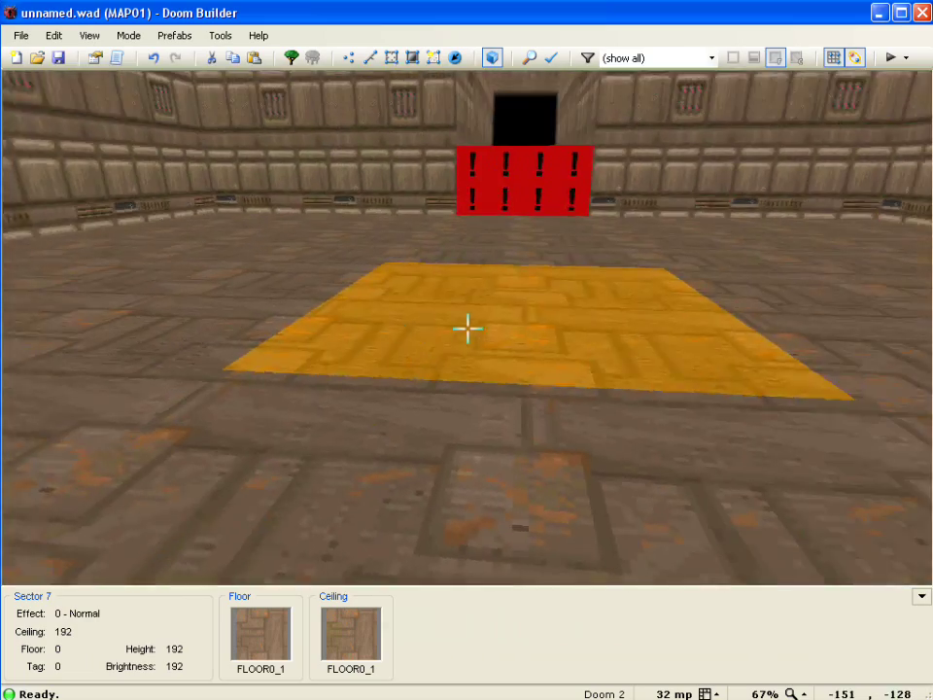
{"action": "key", "text": "d"}
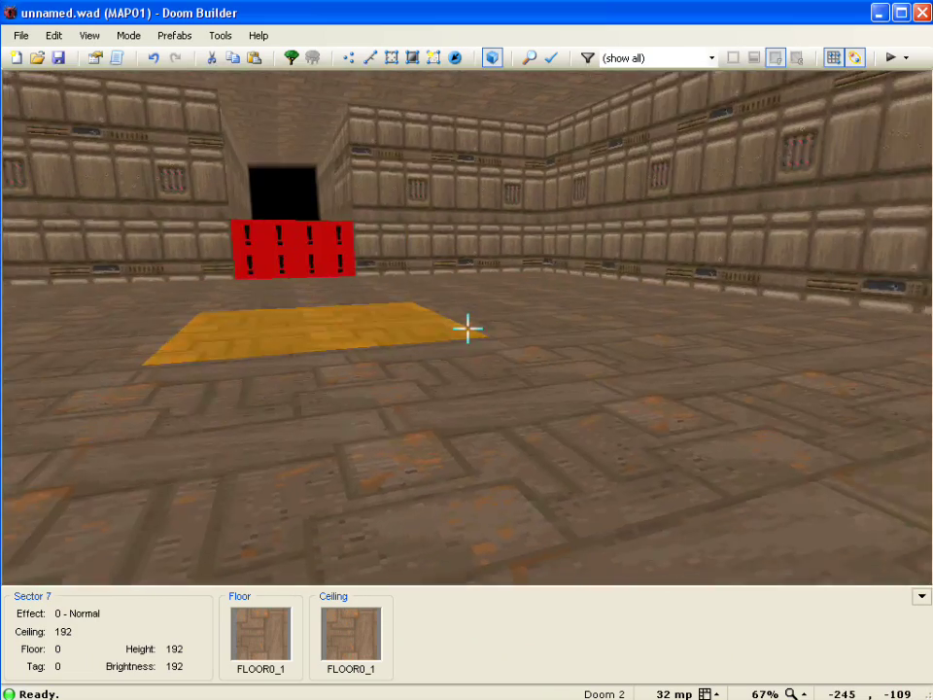
{"action": "key", "text": "e"}
{"action": "key", "text": "f"}
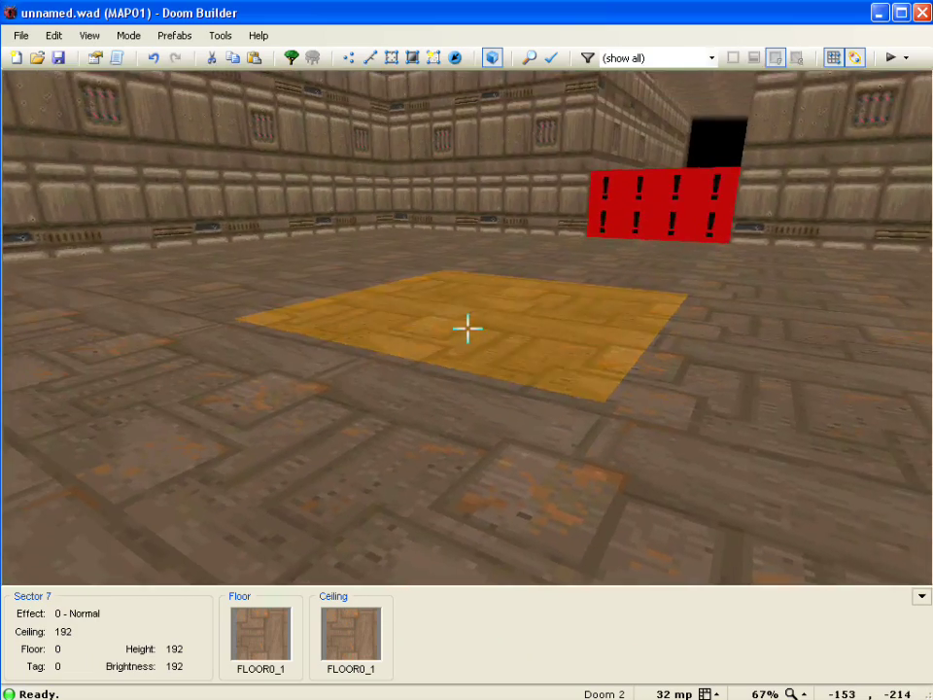
{"action": "scroll", "coordinate": [467, 329], "scroll_direction": "up", "scroll_amount": 1}
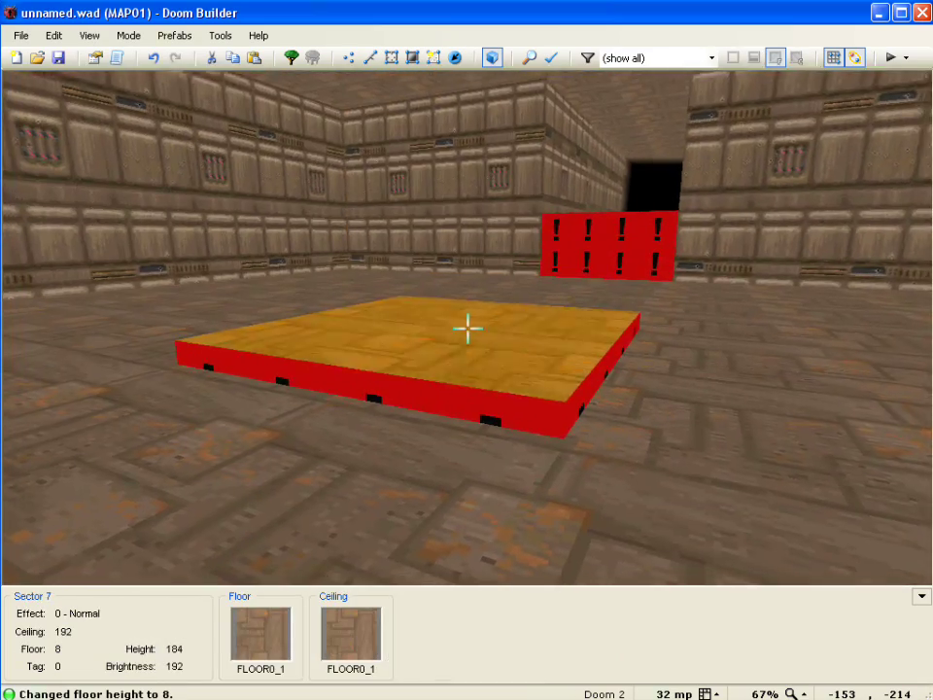
Step: Lower the ceiling above the western room's square inner sector to a height of 160
{"action": "key", "text": "e"}
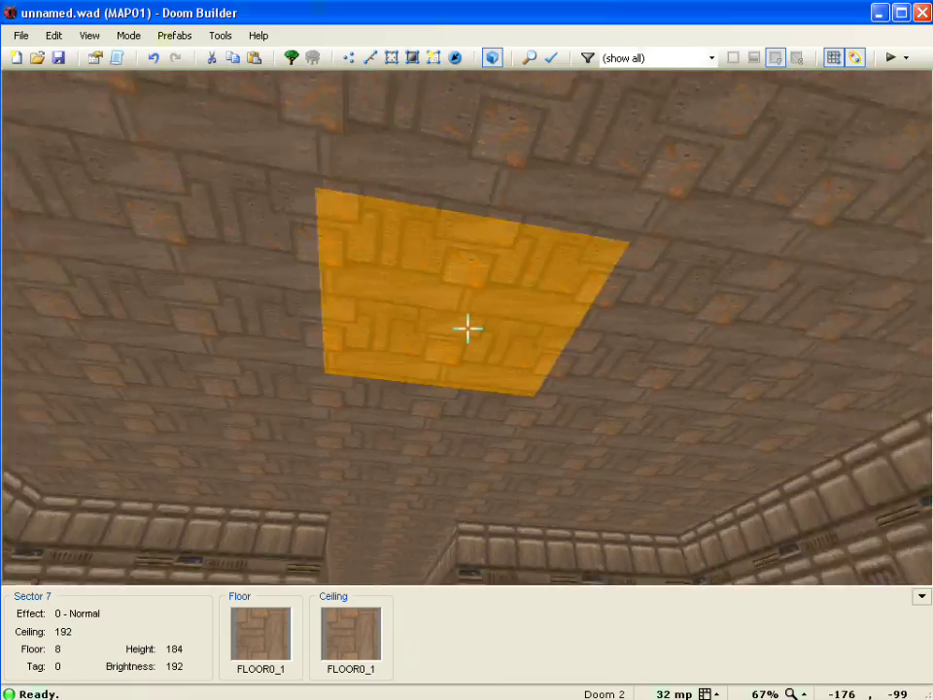
{"action": "scroll", "coordinate": [468, 328], "scroll_direction": "down", "scroll_amount": 3}
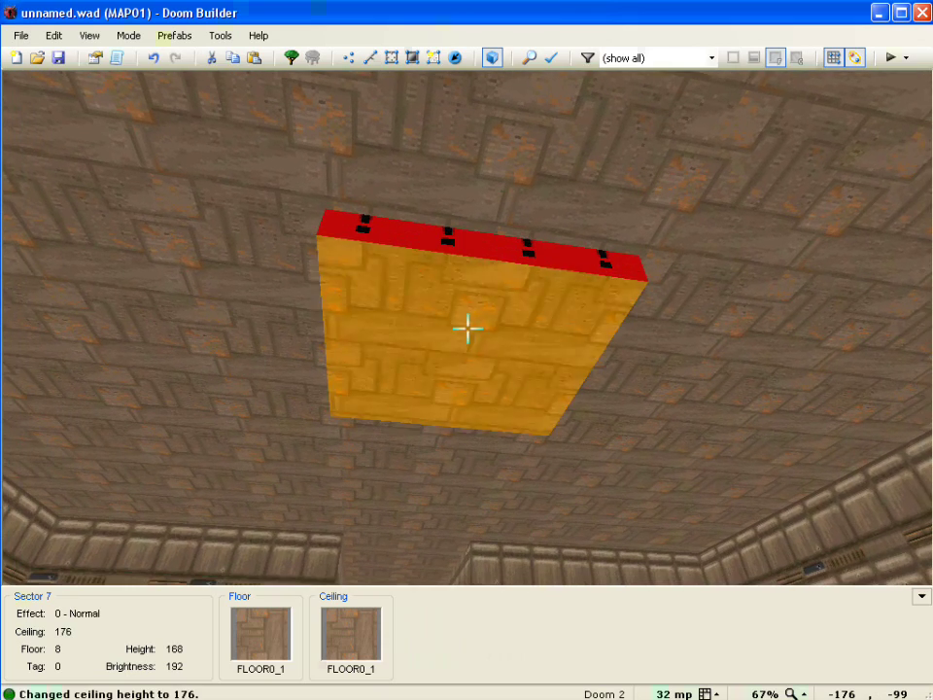
{"action": "scroll", "coordinate": [468, 329], "scroll_direction": "down", "scroll_amount": 1}
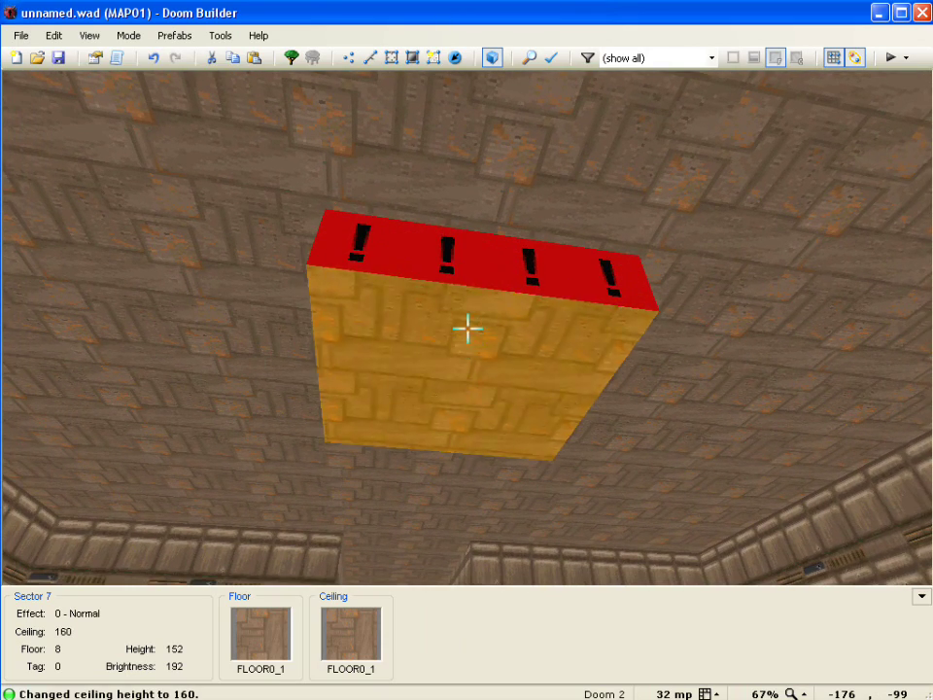
{"action": "key", "text": "f"}
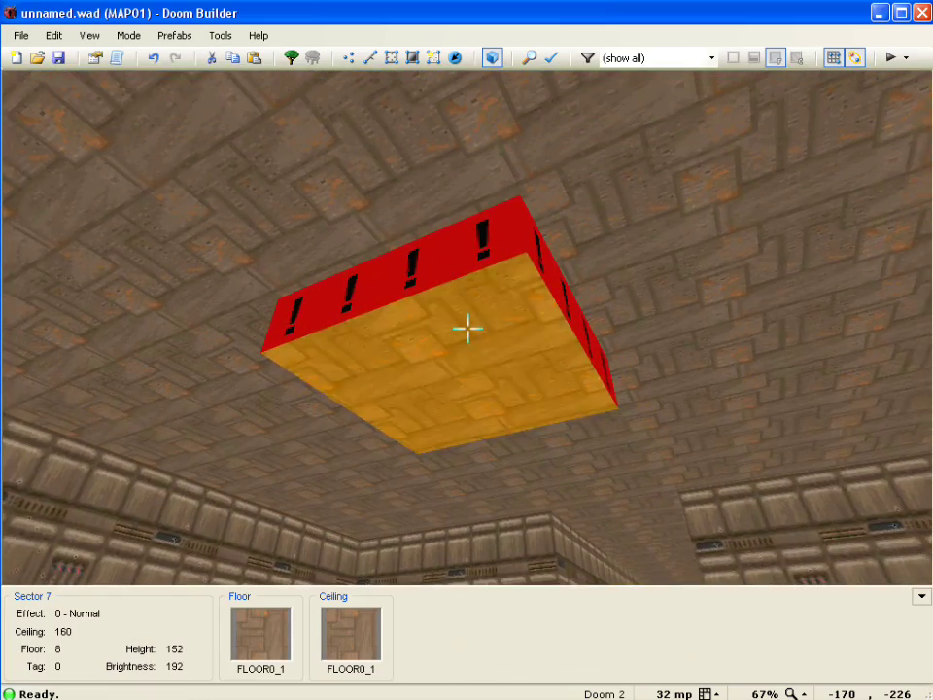
Step: Choose the FLAT22 flat from the Base set as the floor of the western room's raised square sector
{"action": "key", "text": "e"}
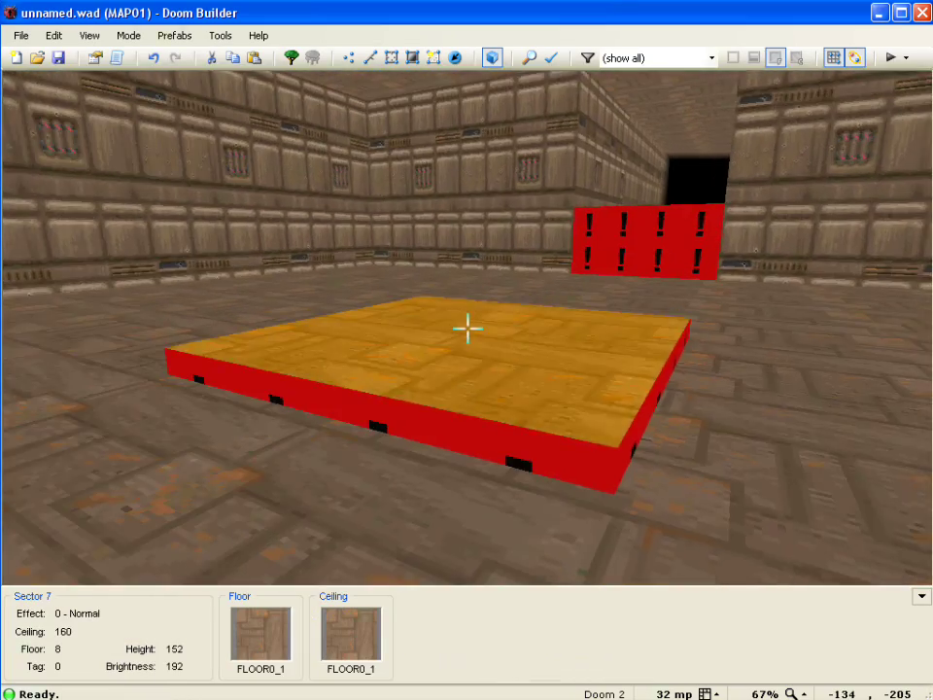
{"action": "key", "text": "s"}
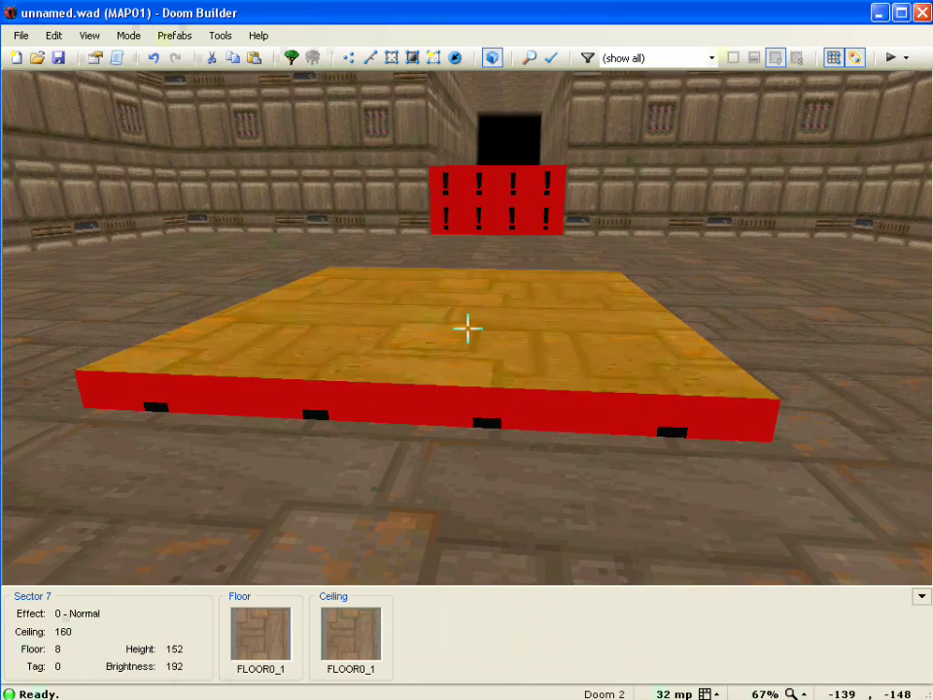
{"action": "left_click", "coordinate": [467, 329]}
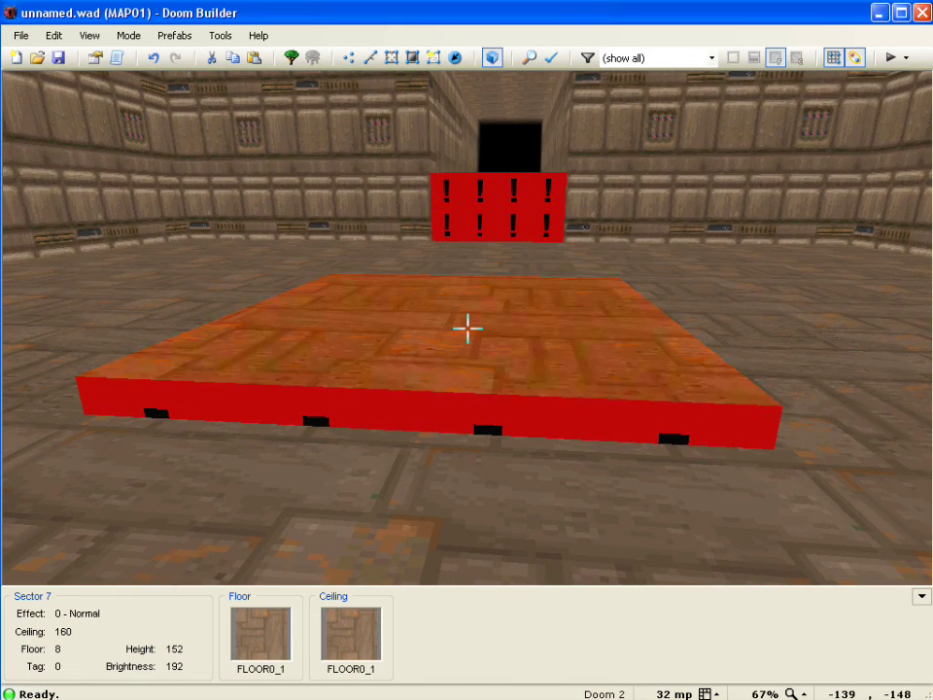
{"action": "right_click", "coordinate": [468, 329]}
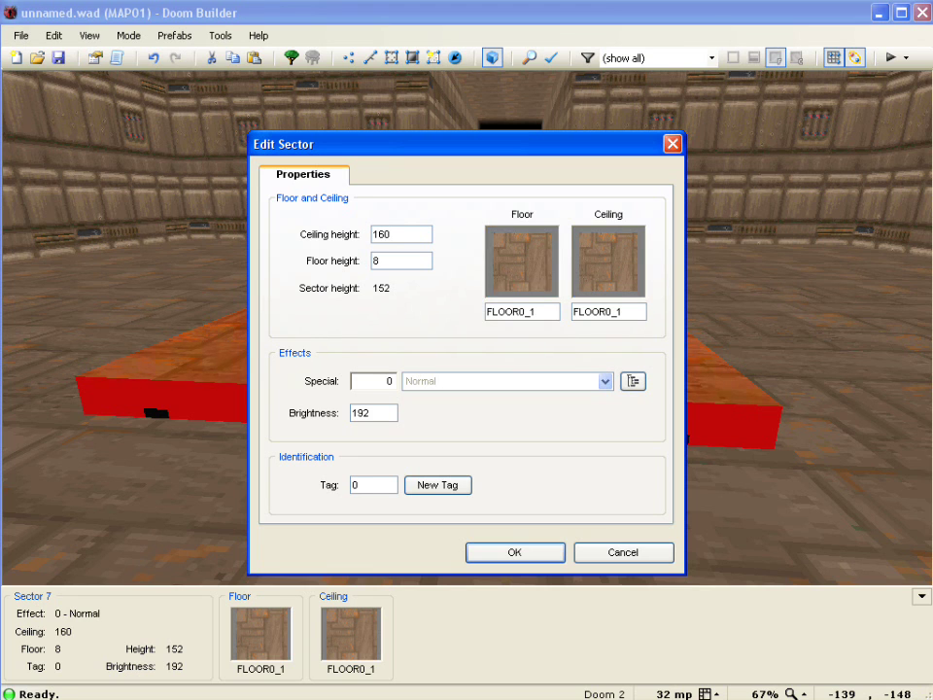
{"action": "left_click", "coordinate": [522, 261]}
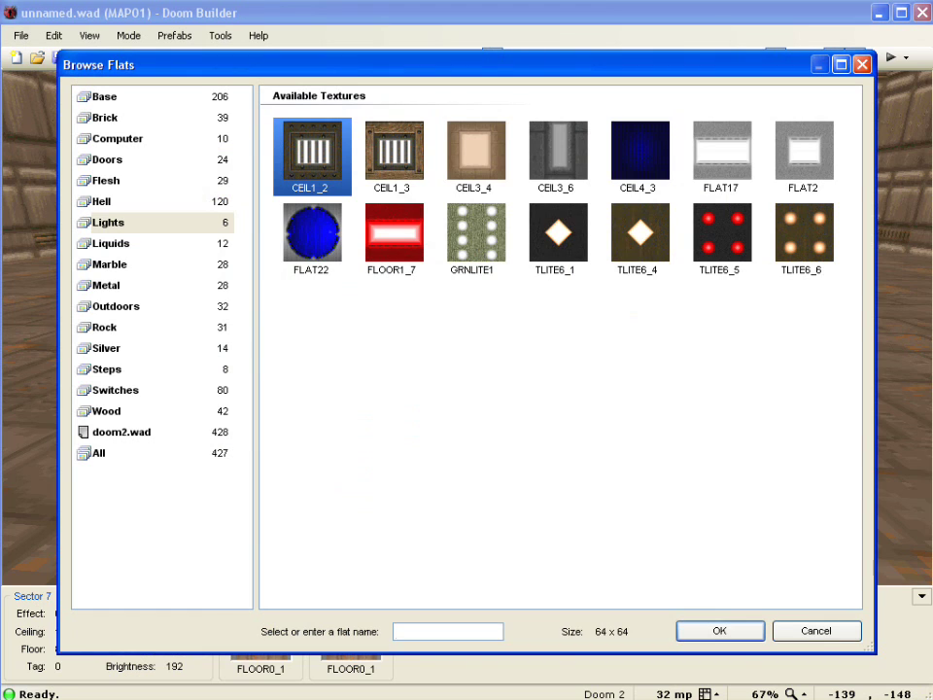
{"action": "left_click", "coordinate": [105, 97]}
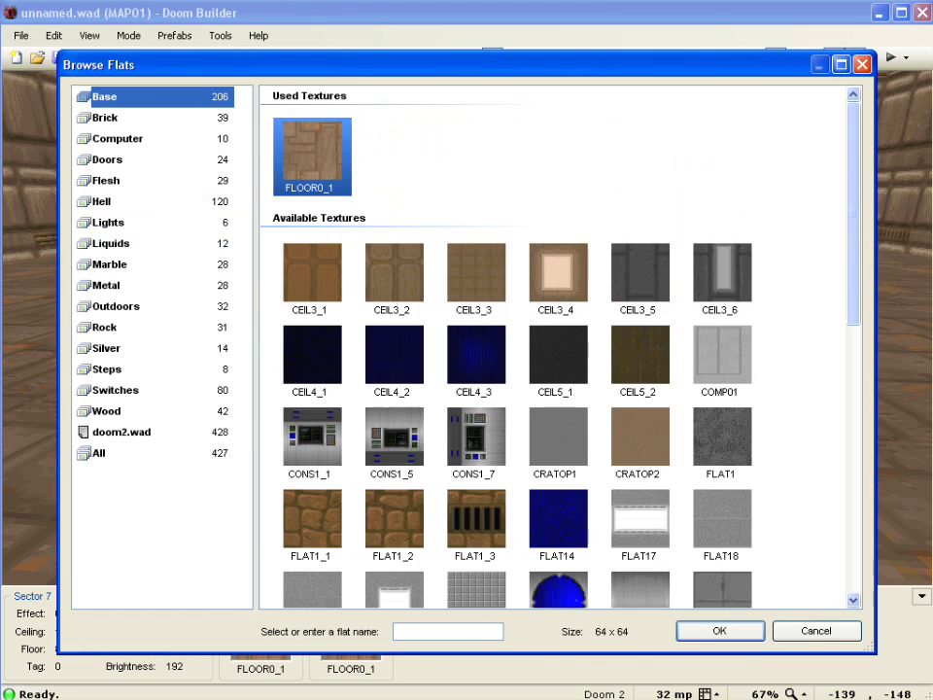
{"action": "left_click_drag", "start_coordinate": [854, 214], "coordinate": [854, 253]}
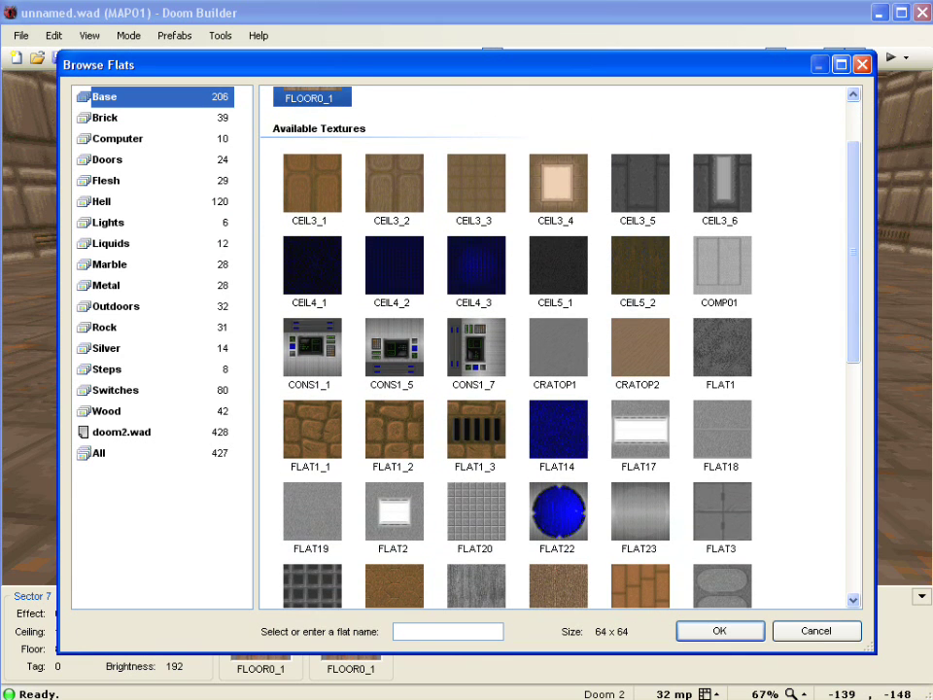
{"action": "left_click", "coordinate": [558, 515]}
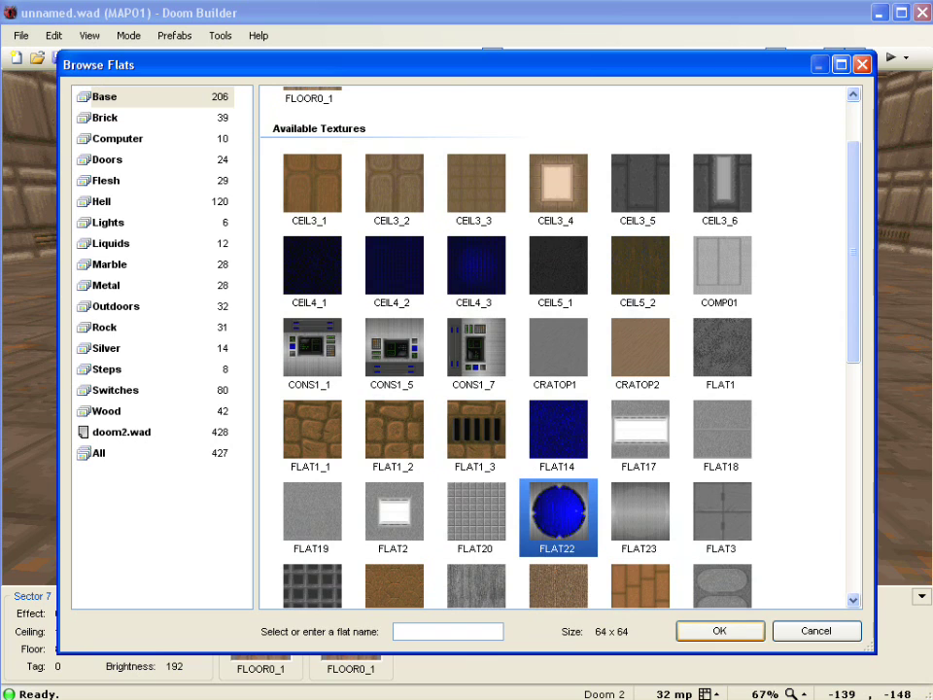
{"action": "left_click", "coordinate": [720, 631]}
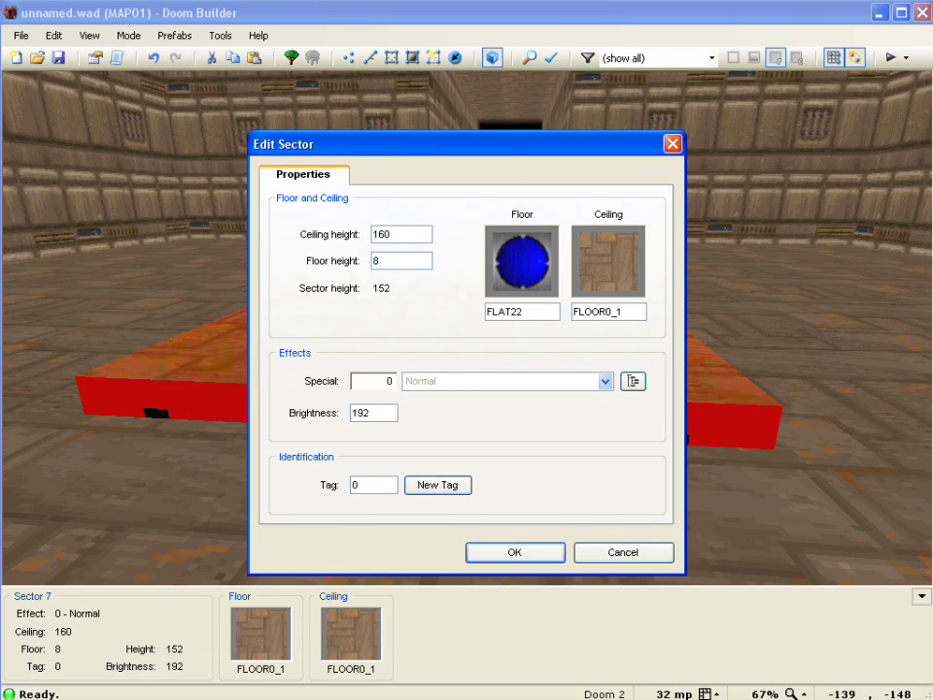
Step: Set the square sector's brightness to 255 and its ceiling flat to CEIL1_2 from the Lights set
{"action": "double_click", "coordinate": [362, 413]}
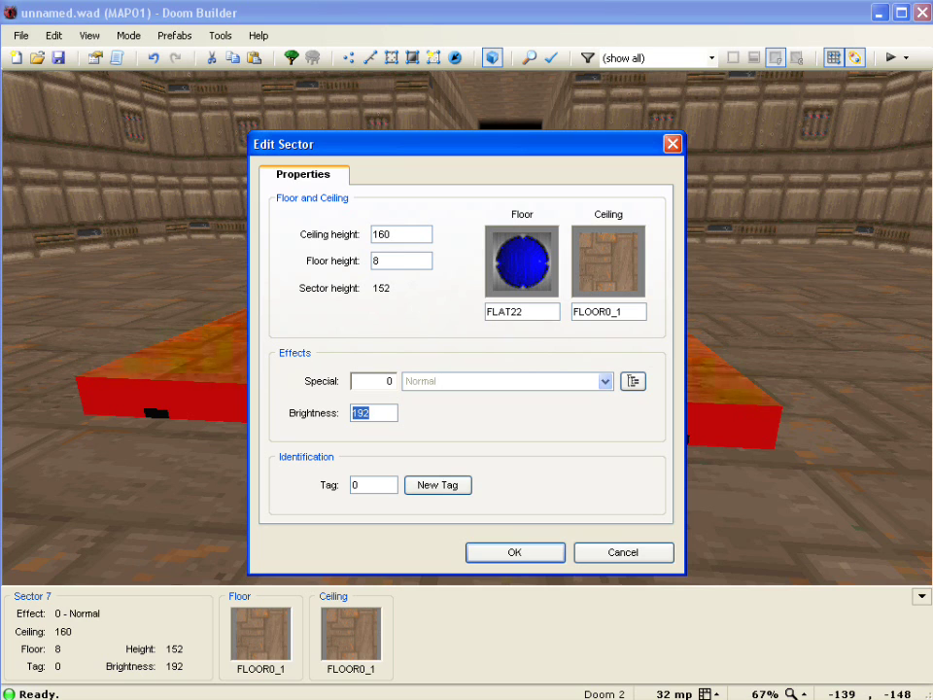
{"action": "type", "text": "255"}
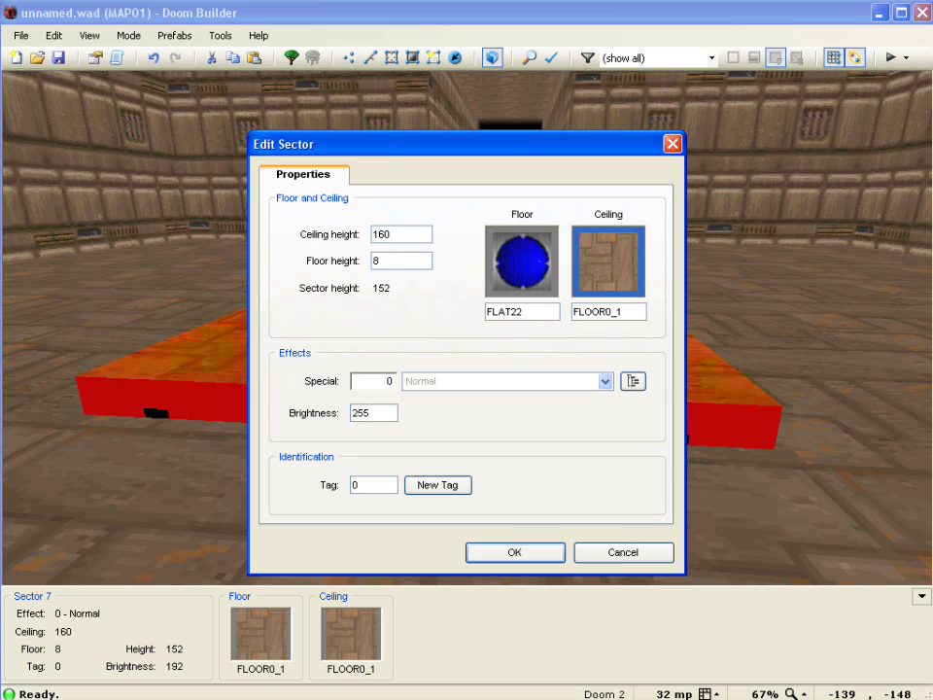
{"action": "left_click", "coordinate": [609, 260]}
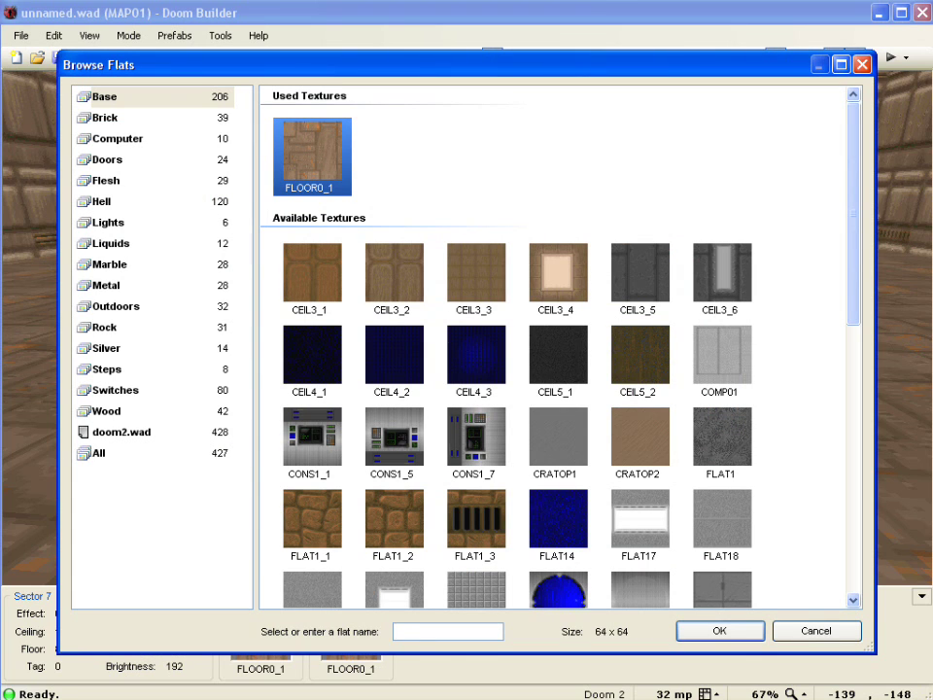
{"action": "left_click", "coordinate": [107, 223]}
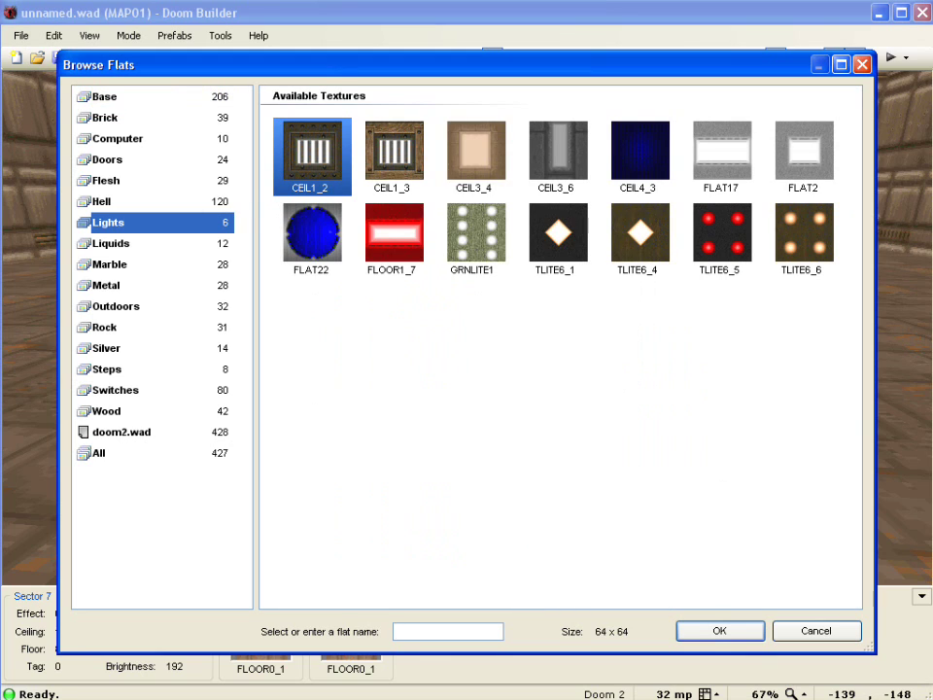
{"action": "key", "text": "Tab"}
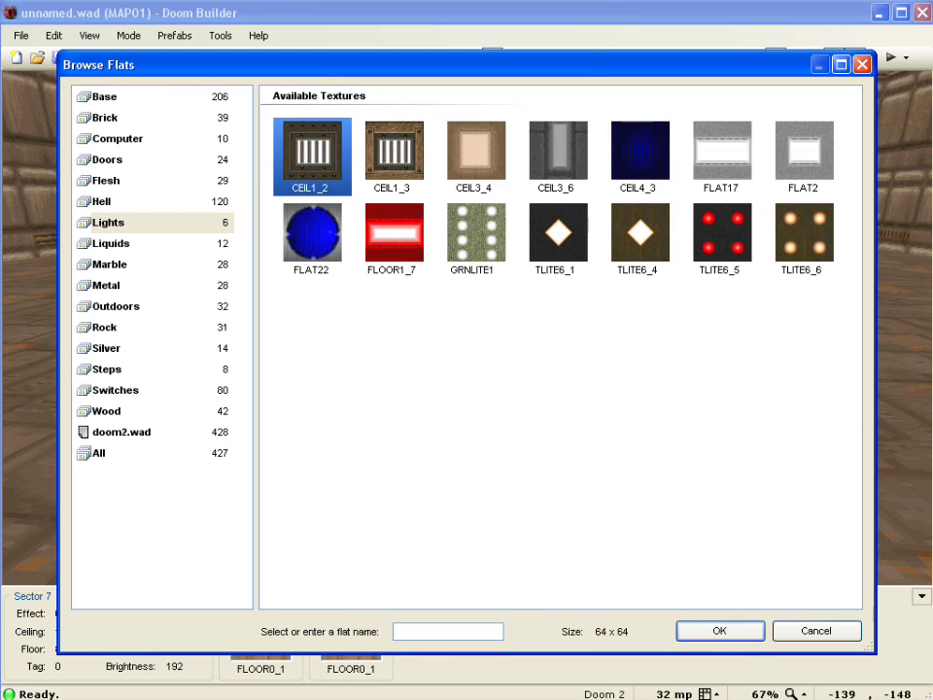
{"action": "key", "text": "Return"}
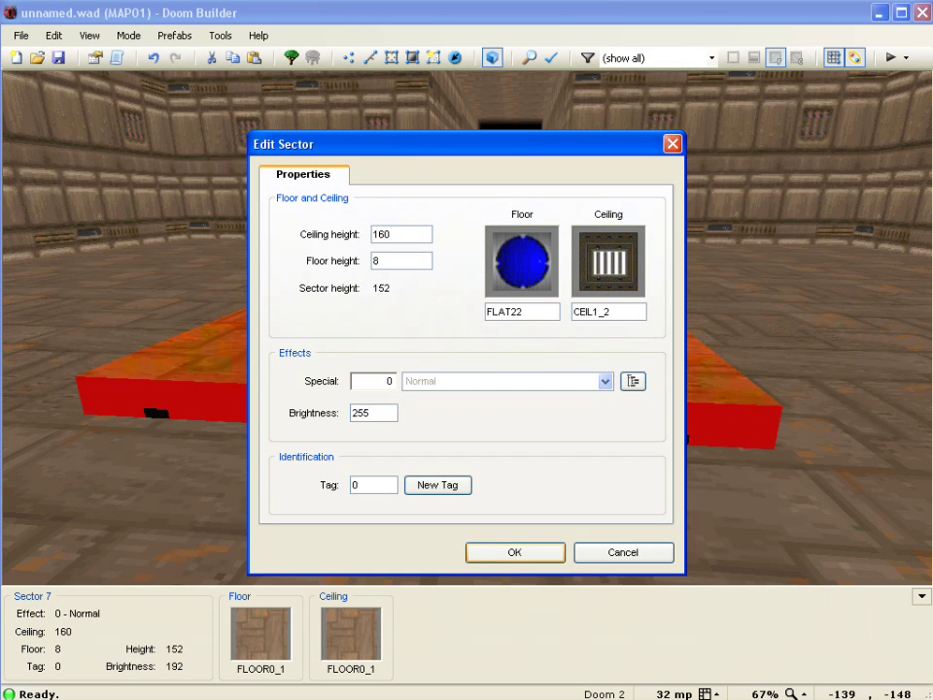
{"action": "key", "text": "Return"}
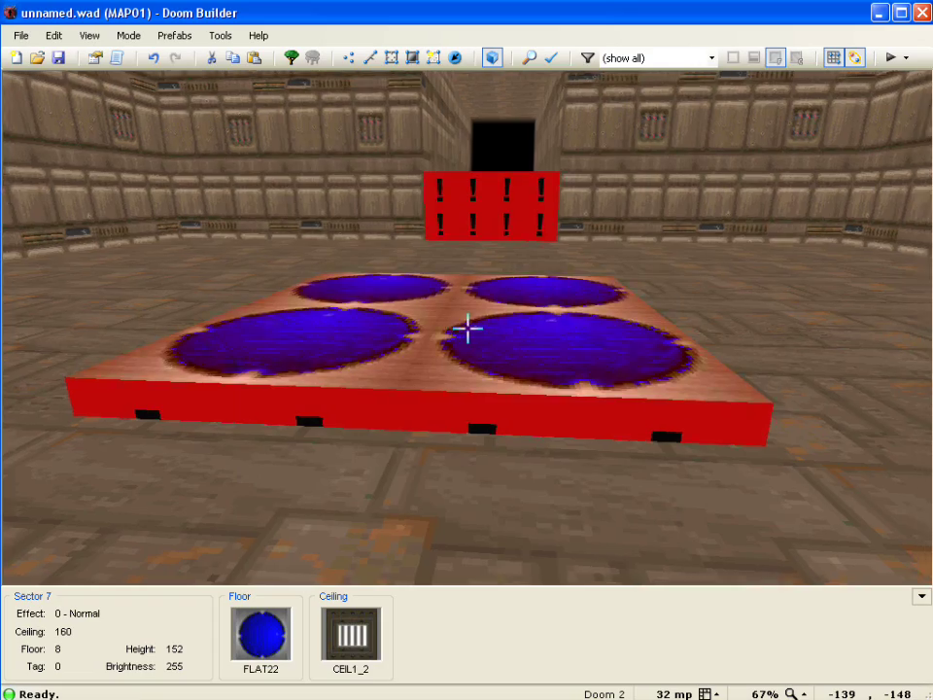
Step: Inspect the square sector's new floor and ceiling flats and its untextured sides from around the western room
{"action": "key", "text": "s"}
{"action": "key", "text": "s"}
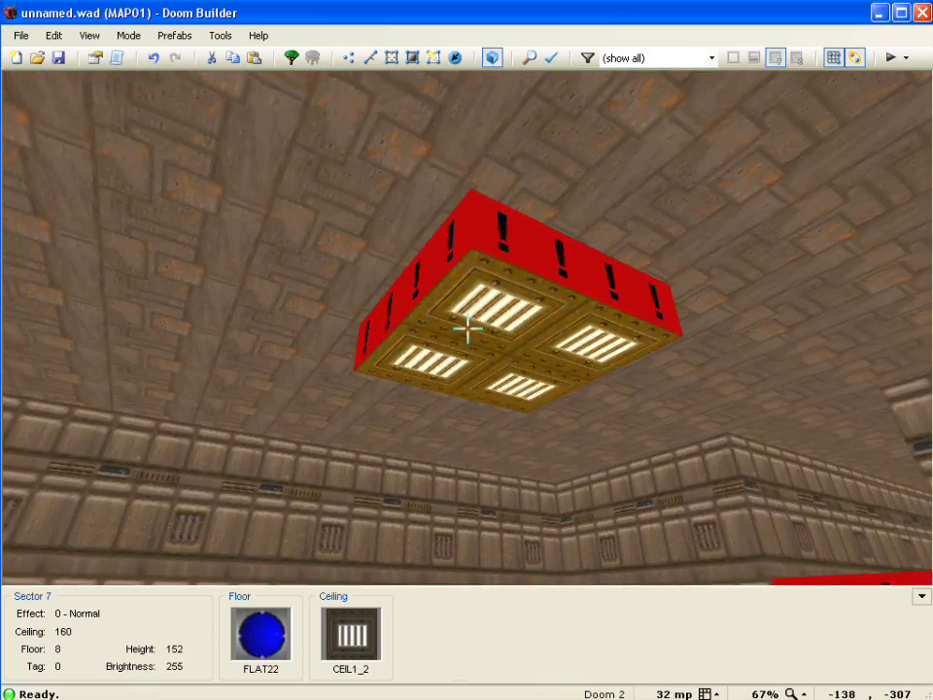
{"action": "key", "text": "s"}
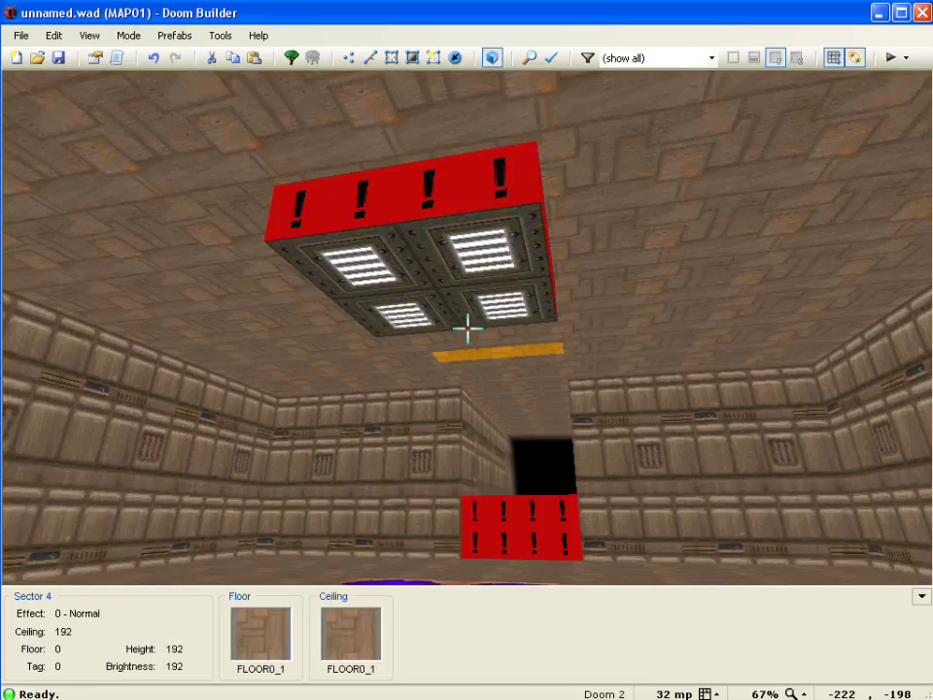
{"action": "key", "text": "e"}
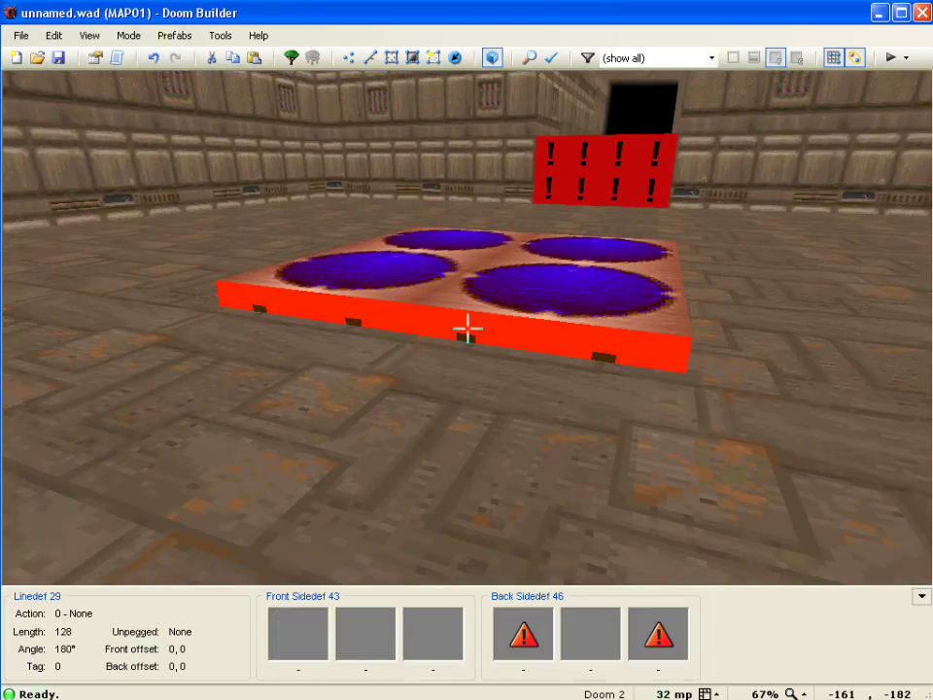
{"action": "key", "text": "f"}
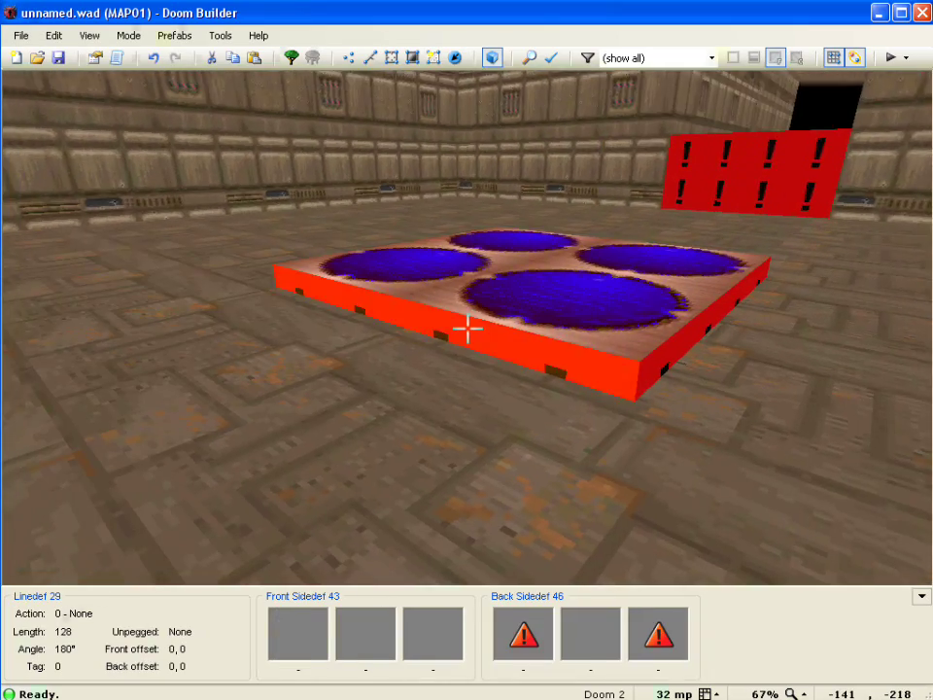
{"action": "key", "text": "f"}
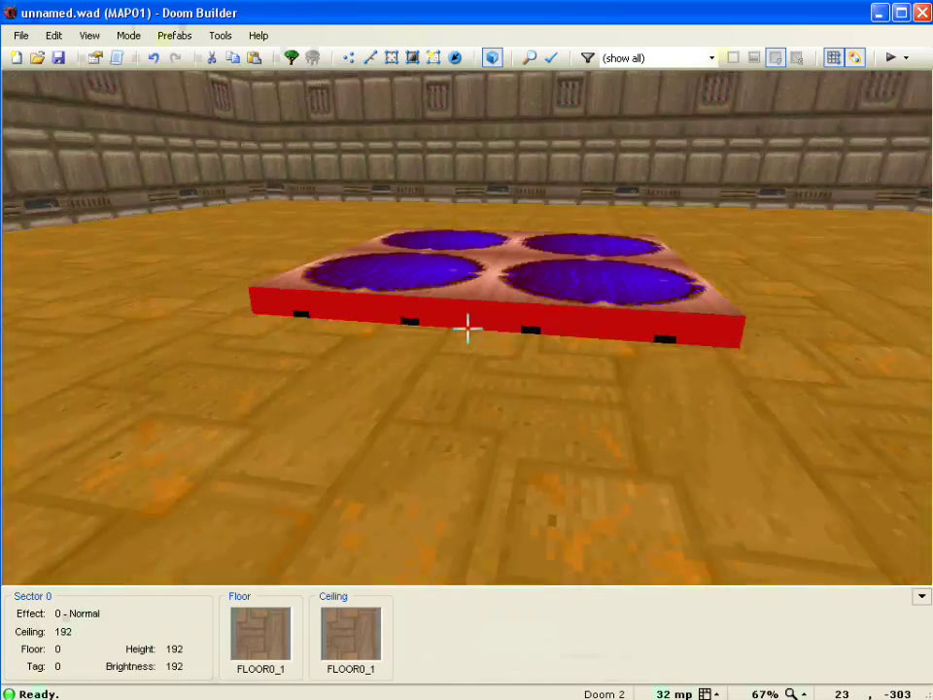
{"action": "key", "text": "f"}
{"action": "key", "text": "f"}
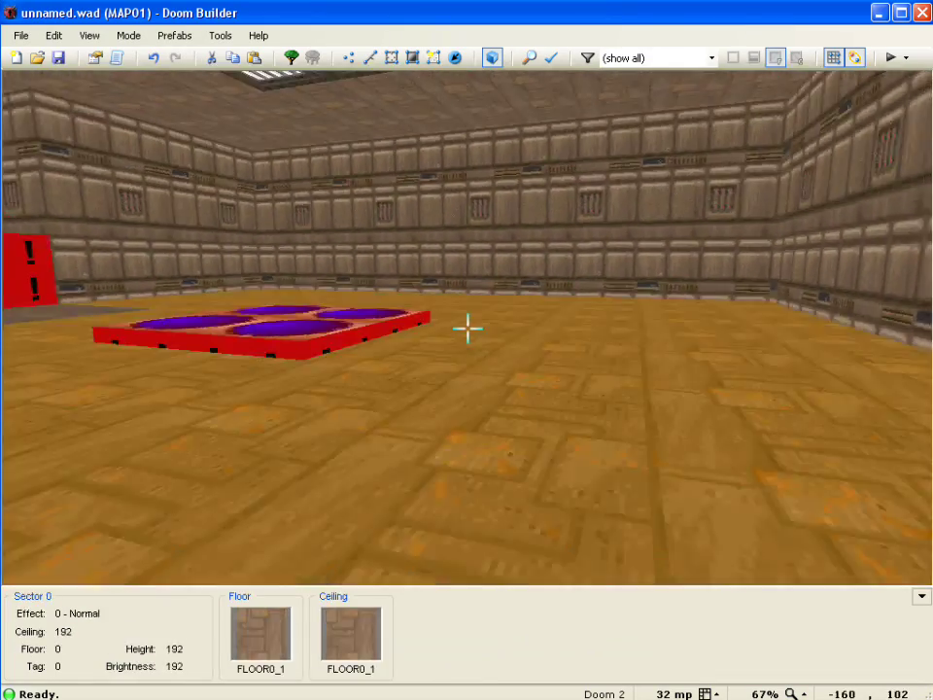
{"action": "key", "text": "f"}
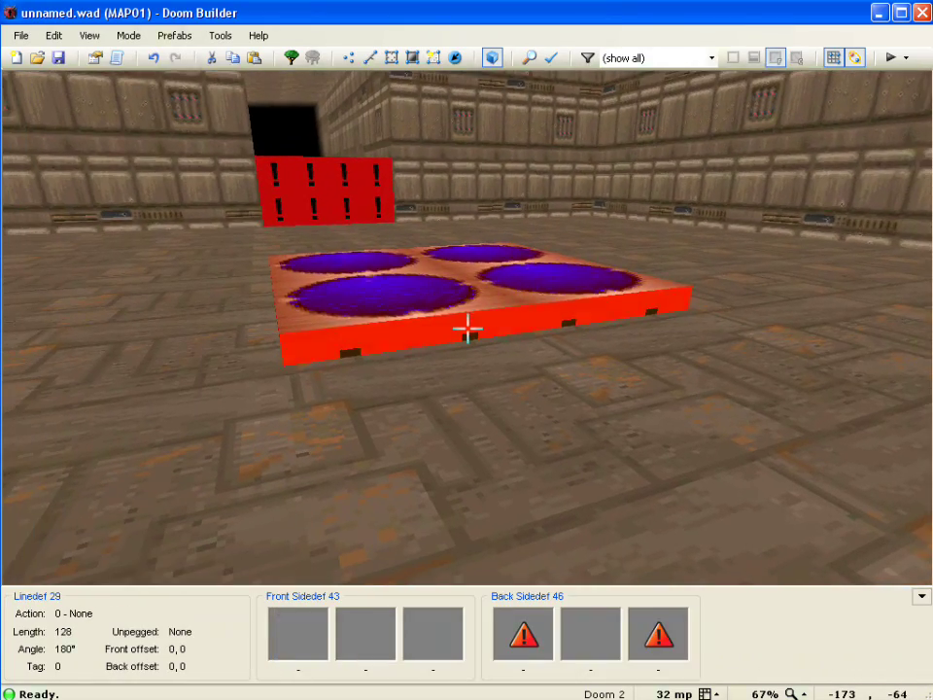
Step: Apply the SILVER1 texture to the back side's lower part on the platform edge facing away from the corridor
{"action": "right_click", "coordinate": [467, 328]}
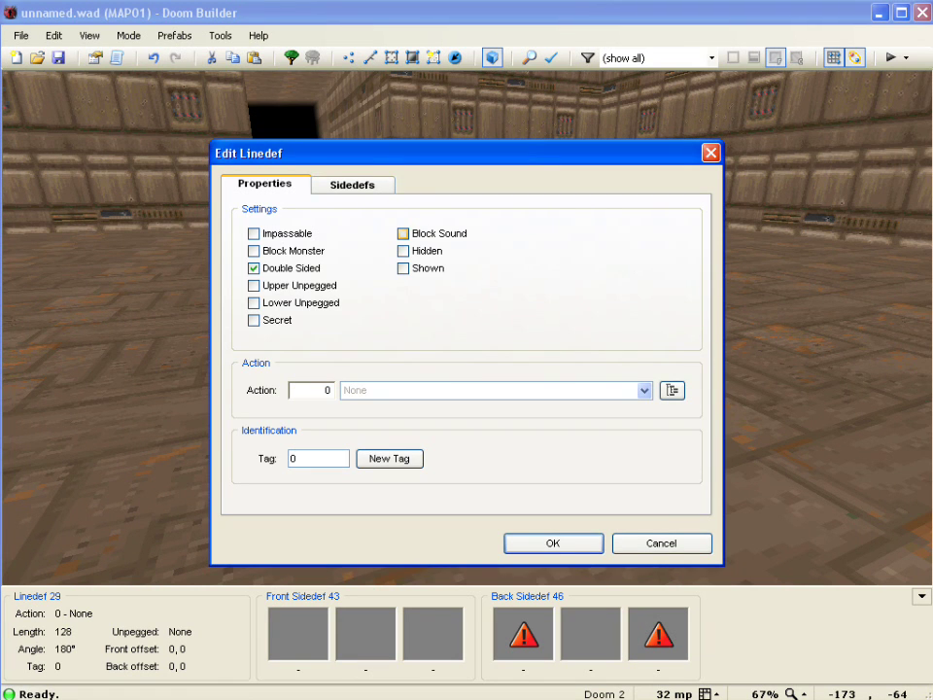
{"action": "left_click", "coordinate": [352, 185]}
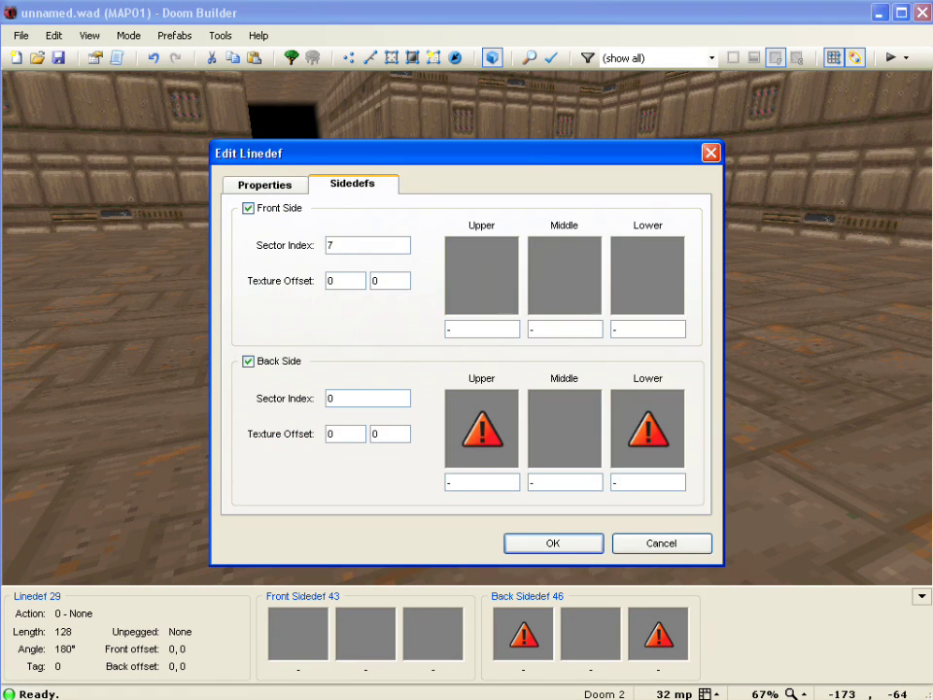
{"action": "left_click", "coordinate": [648, 428]}
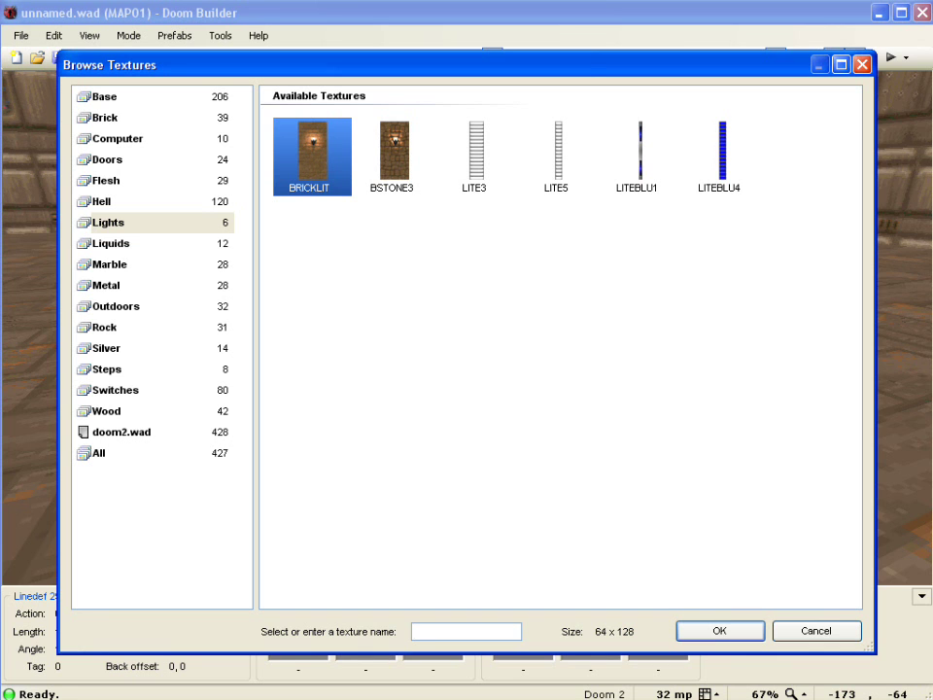
{"action": "left_click", "coordinate": [105, 97]}
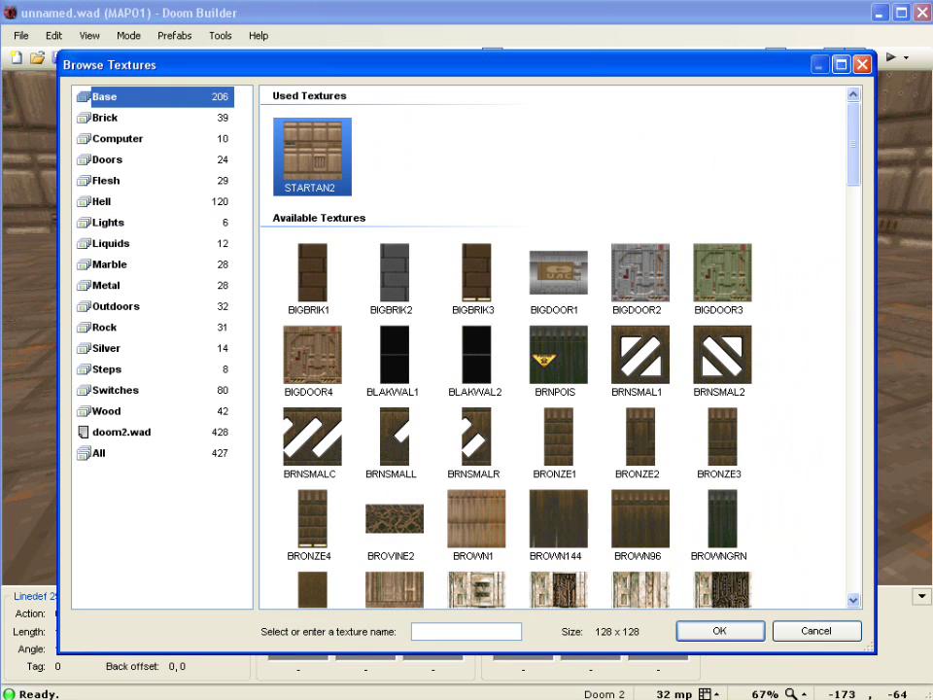
{"action": "scroll", "coordinate": [555, 350], "scroll_direction": "down", "scroll_amount": 6}
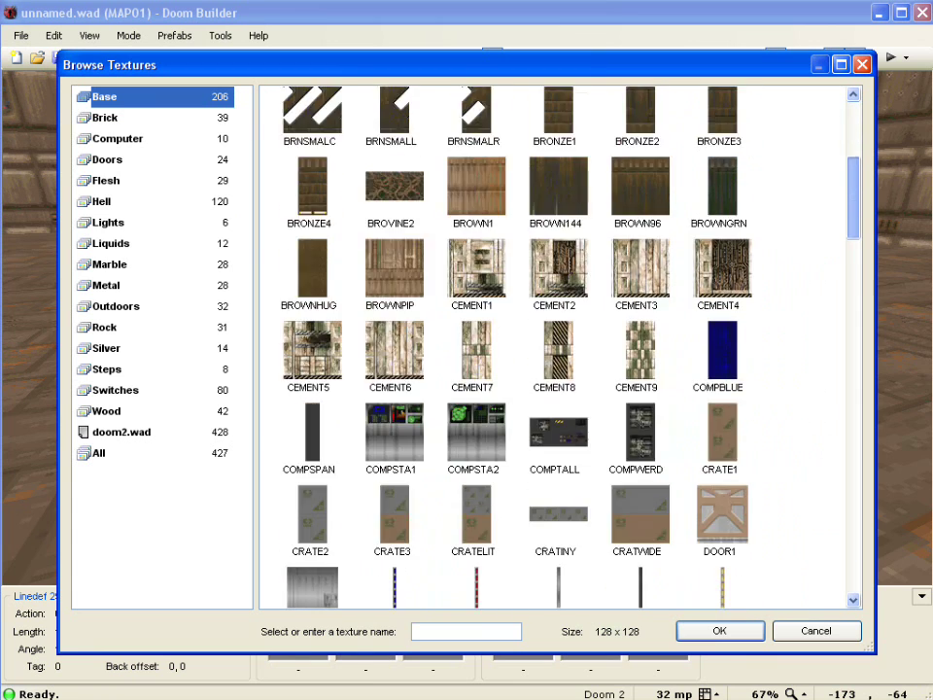
{"action": "scroll", "coordinate": [554, 350], "scroll_direction": "down", "scroll_amount": 5}
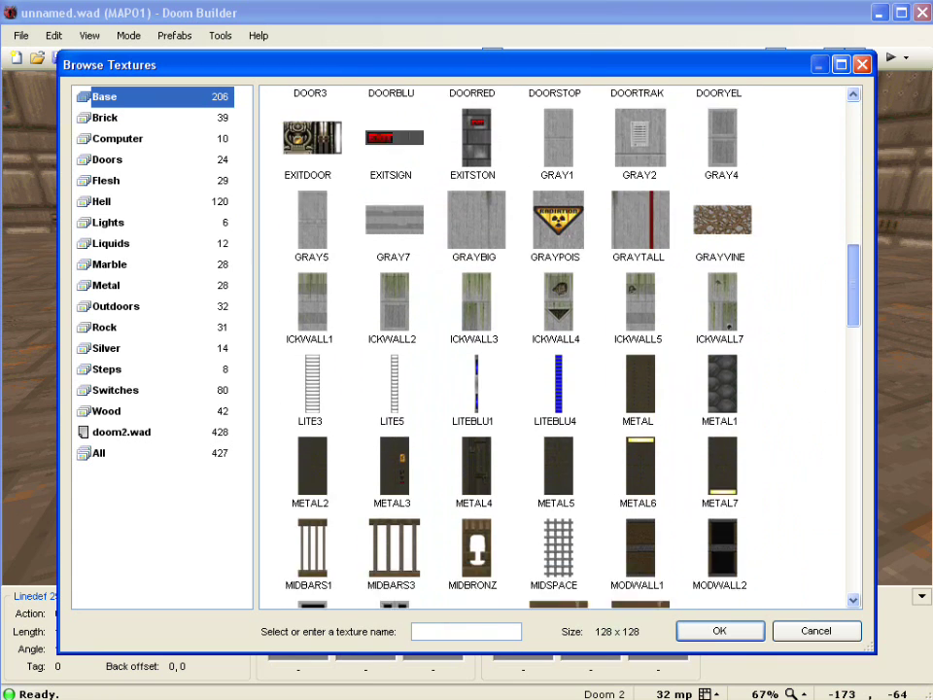
{"action": "scroll", "coordinate": [554, 350], "scroll_direction": "down", "scroll_amount": 4}
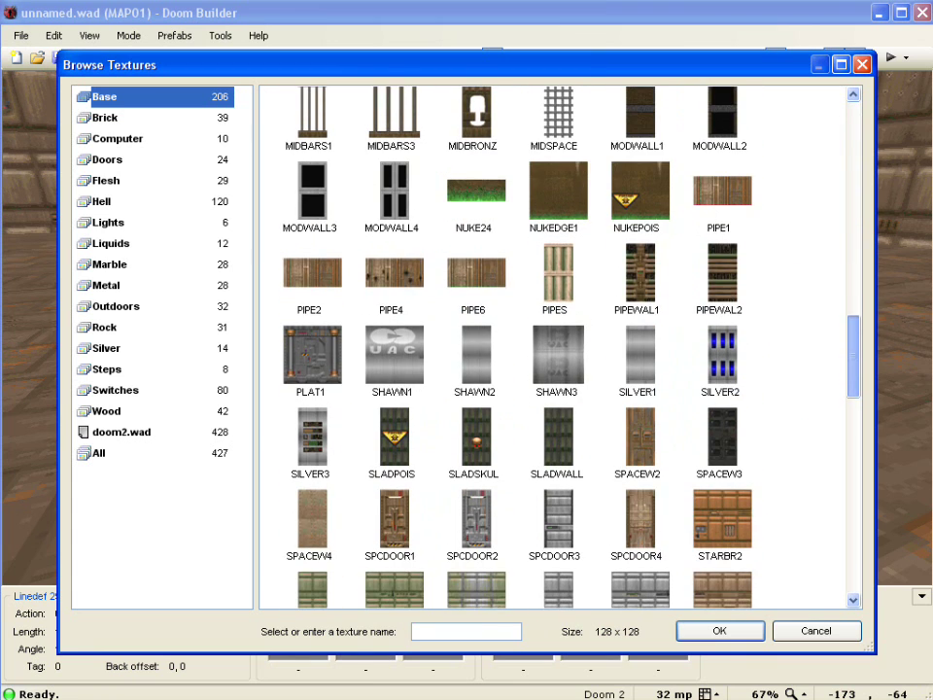
{"action": "left_click", "coordinate": [640, 361]}
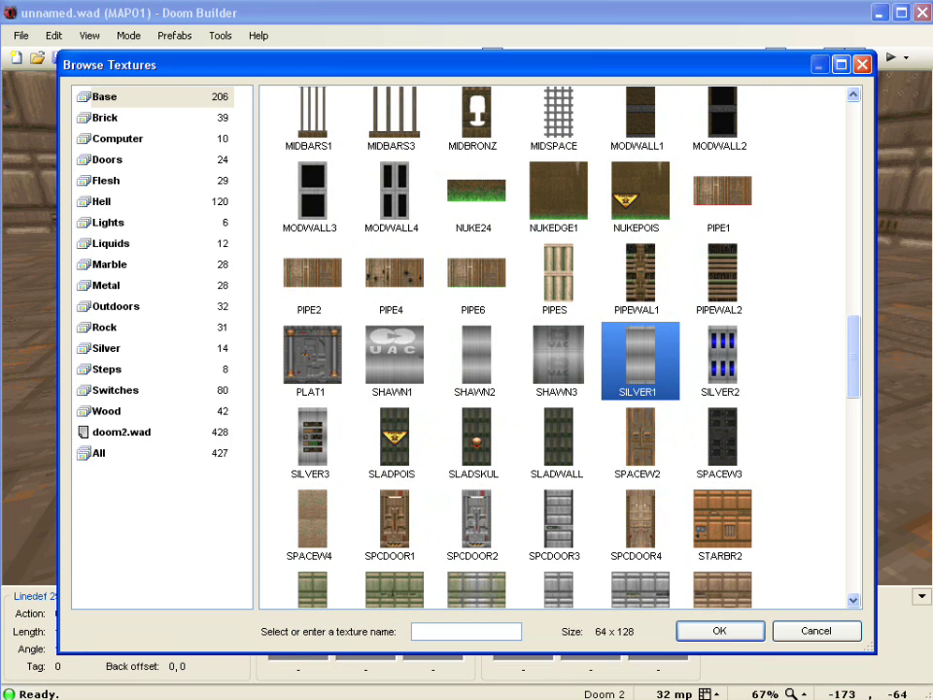
{"action": "key", "text": "Return"}
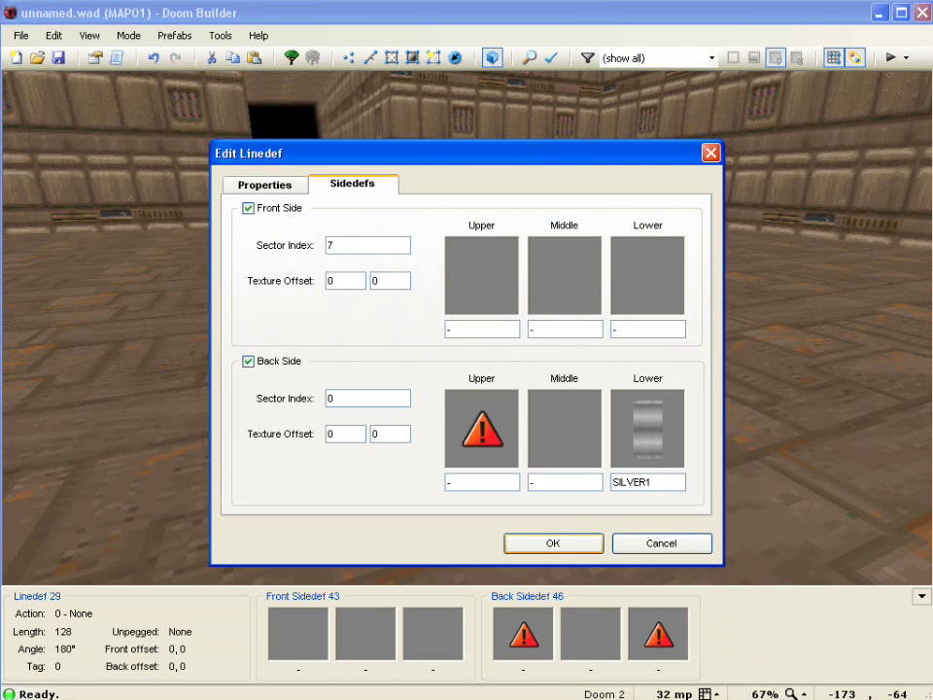
{"action": "key", "text": "Return"}
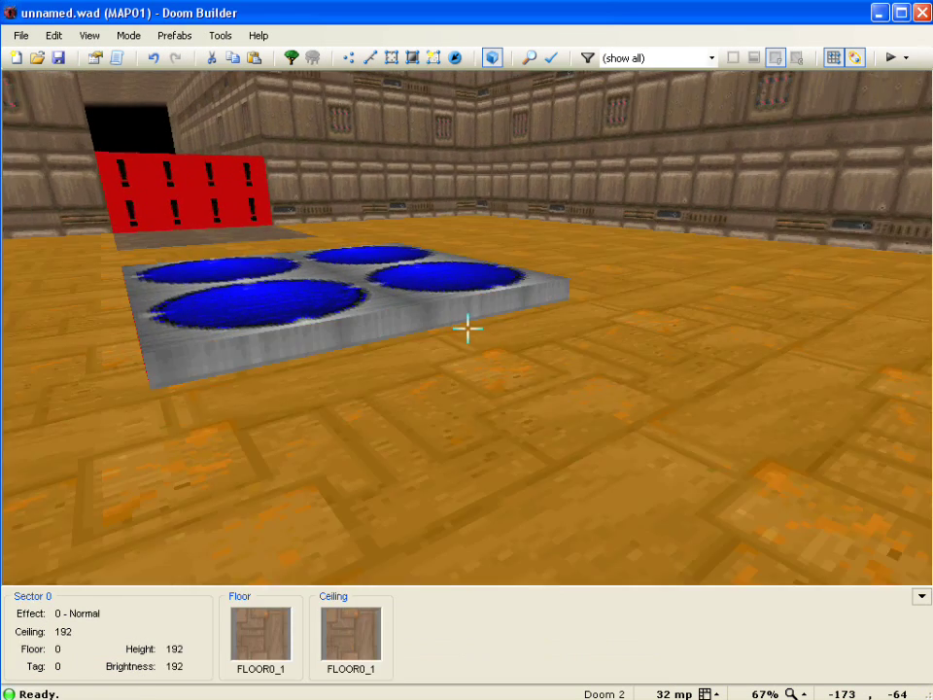
{"action": "key", "text": "f"}
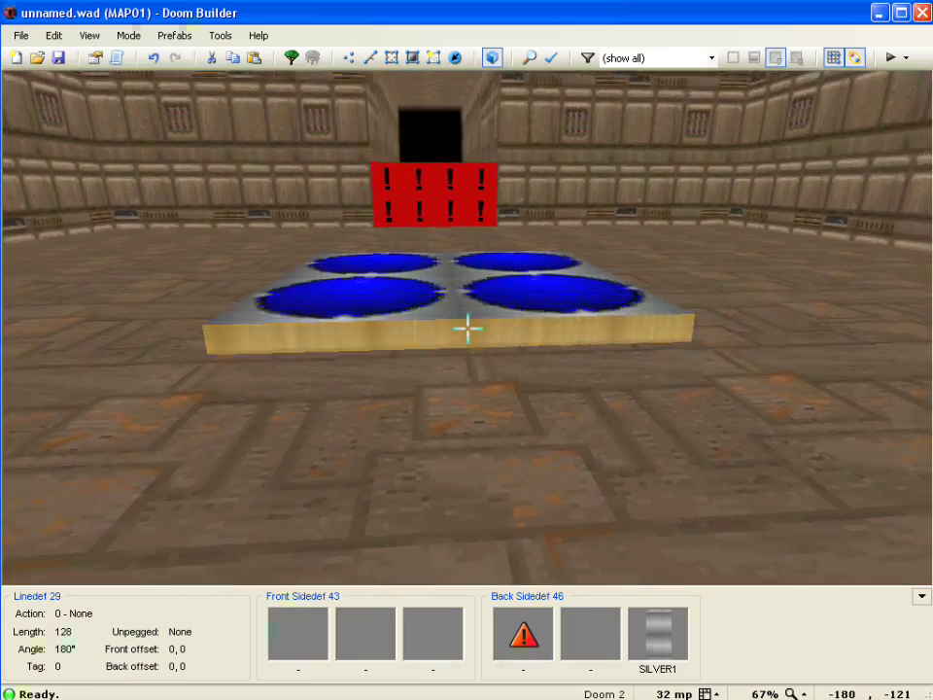
{"action": "key", "text": "f"}
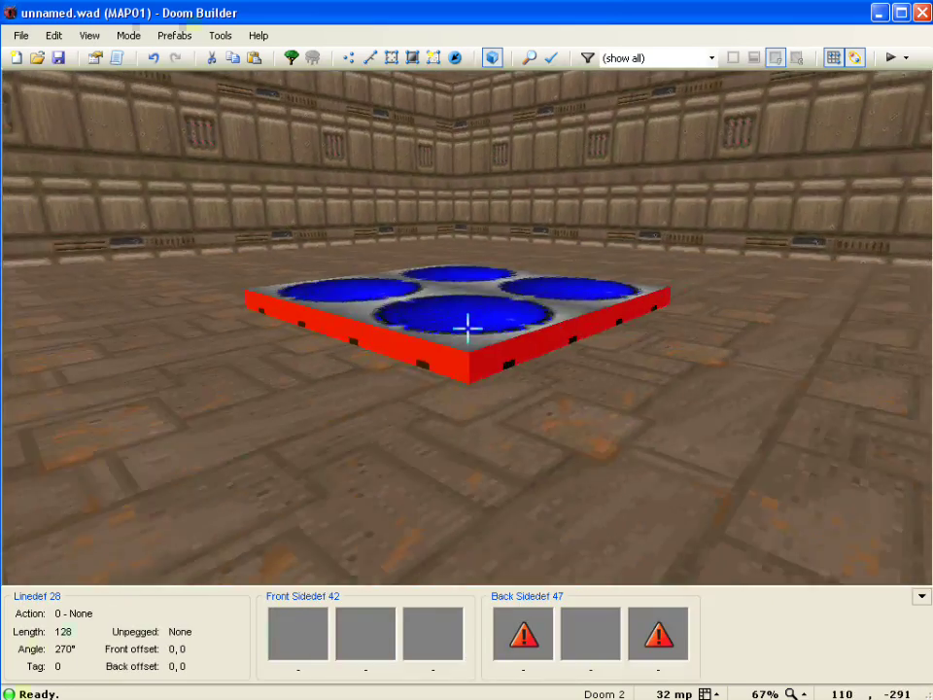
Step: Copy the SILVER1 texture from the finished platform side and paste it onto the lower parts of the other three platform sides
{"action": "key", "text": "f"}
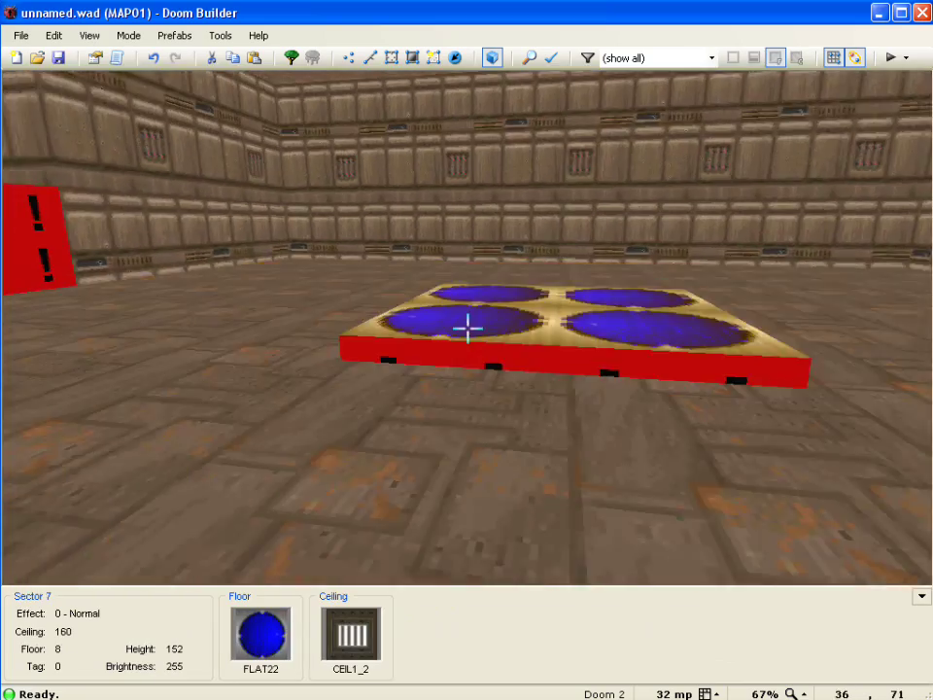
{"action": "key", "text": "f"}
{"action": "key", "text": "f"}
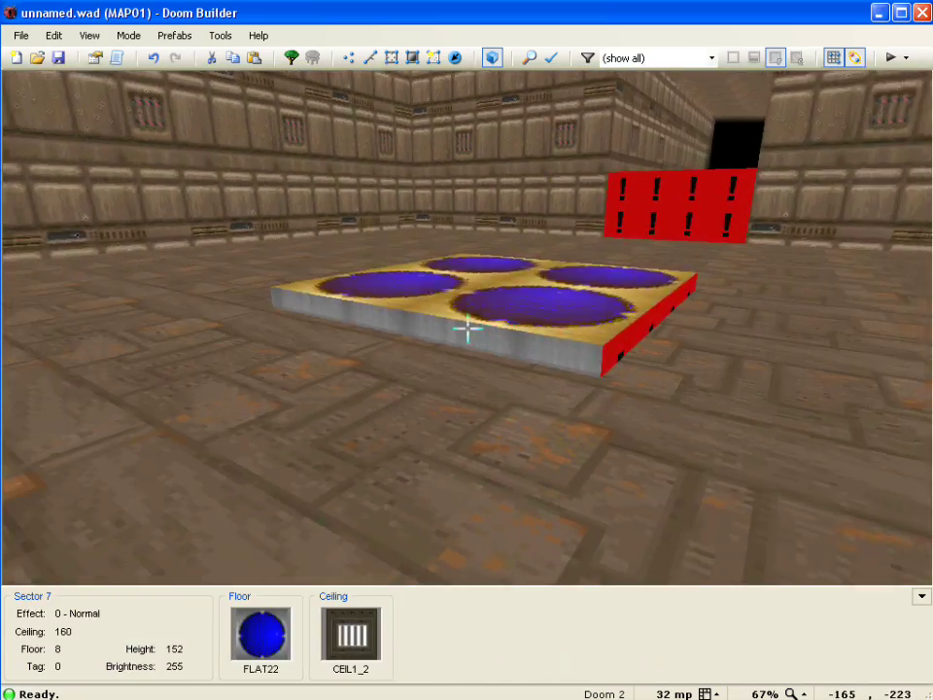
{"action": "key", "text": "s"}
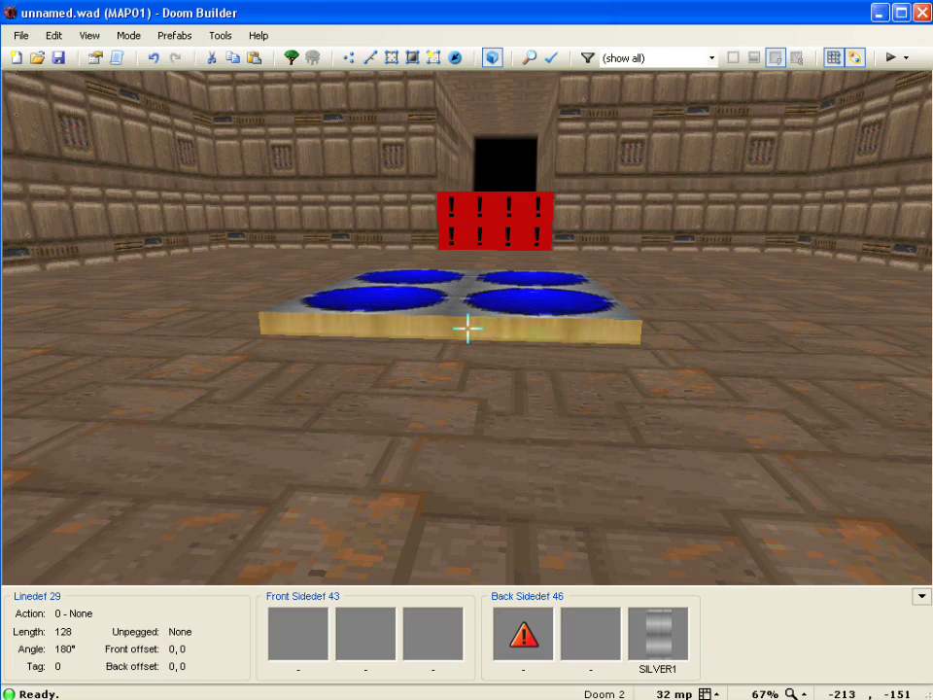
{"action": "key", "text": "f"}
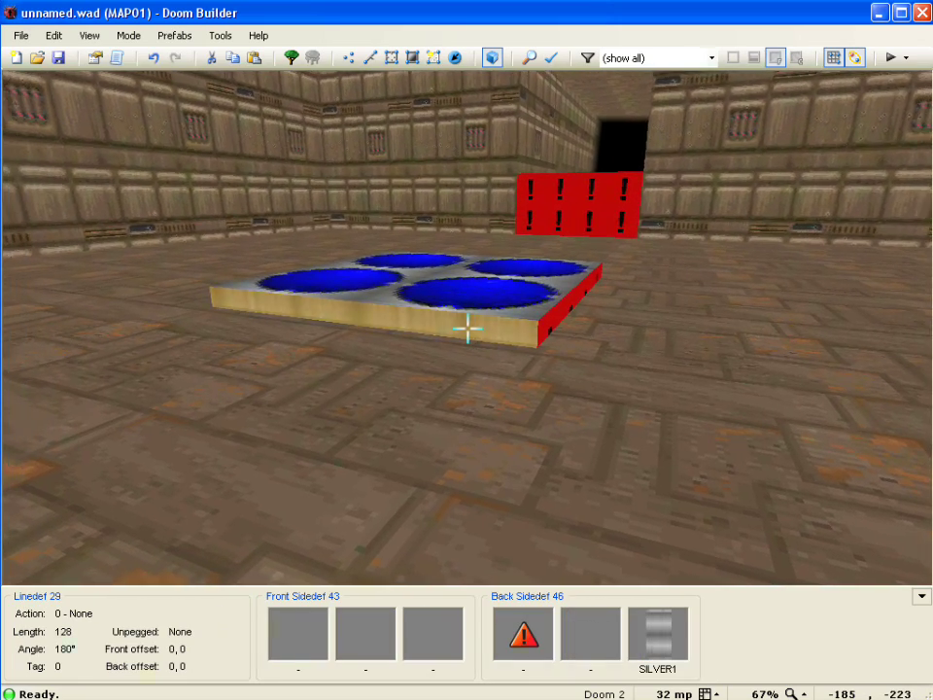
{"action": "key", "text": "ctrl+c"}
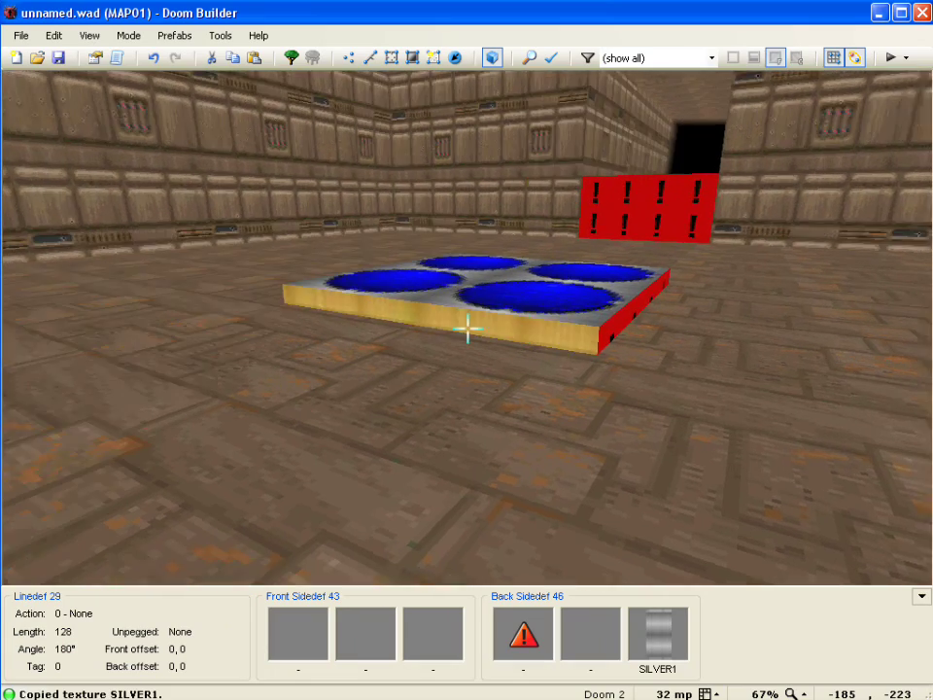
{"action": "key", "text": "f"}
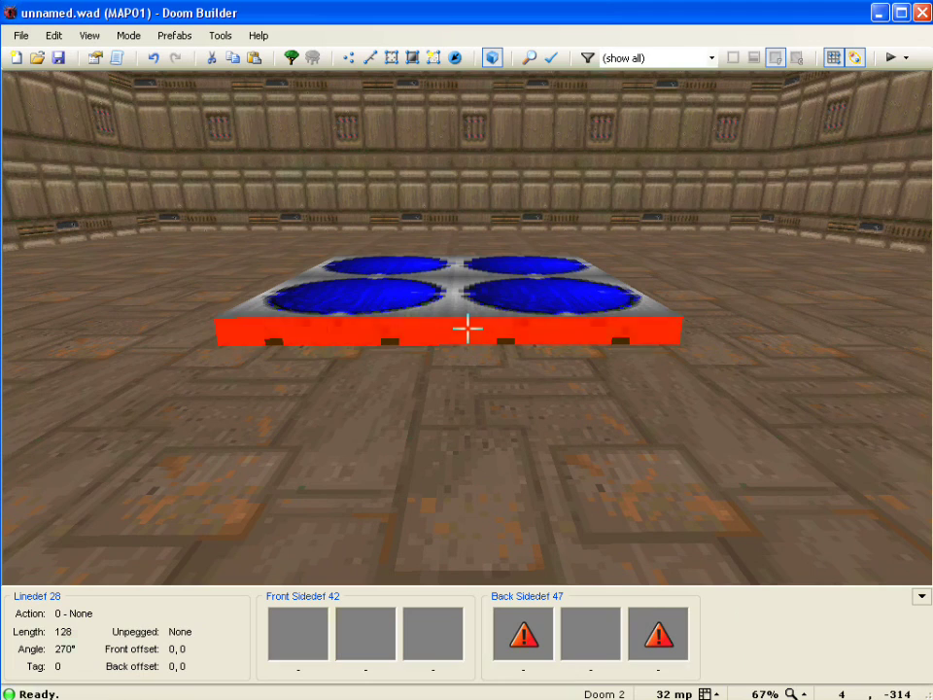
{"action": "key", "text": "ctrl+v"}
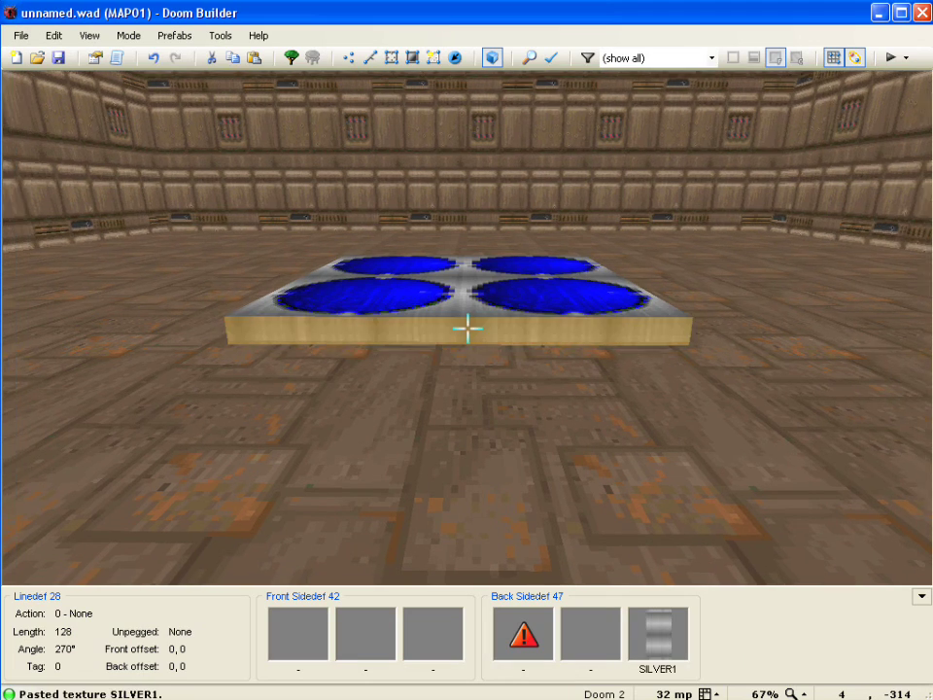
{"action": "key", "text": "f"}
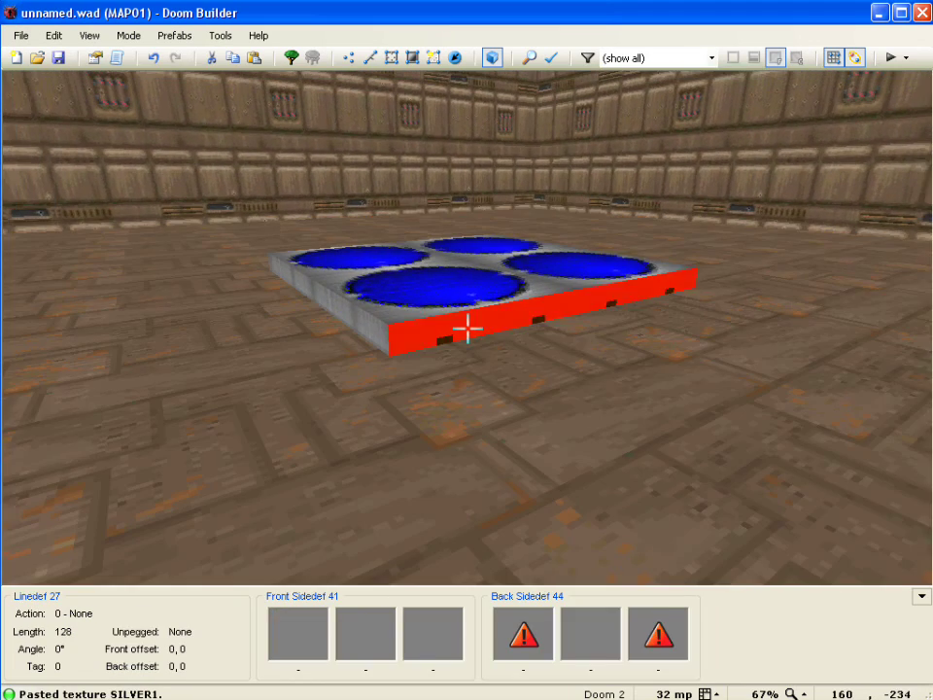
{"action": "key", "text": "ctrl+v"}
{"action": "key", "text": "f"}
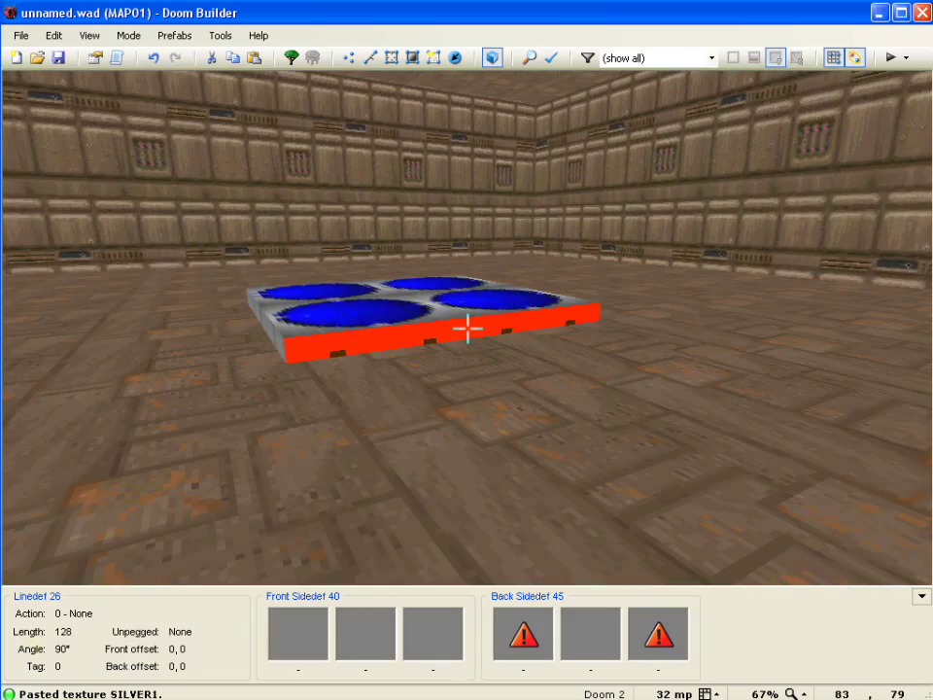
{"action": "key", "text": "ctrl+v"}
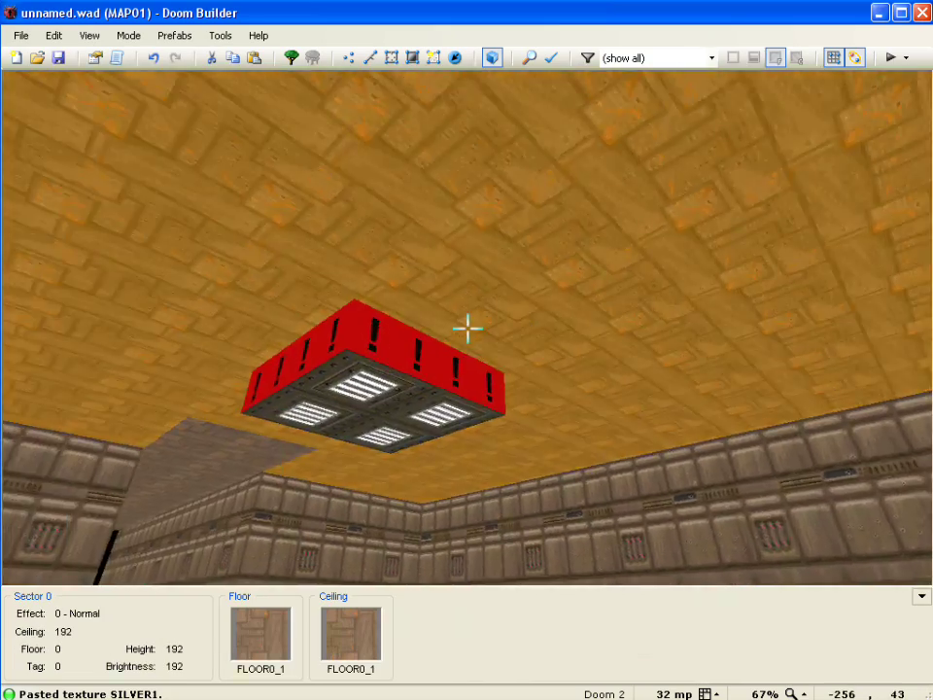
Step: Turn gravity off and apply METAL from the Metal set to the back side's upper part on the ceiling light's edge facing away from the corridor
{"action": "key", "text": "g"}
{"action": "key", "text": "f"}
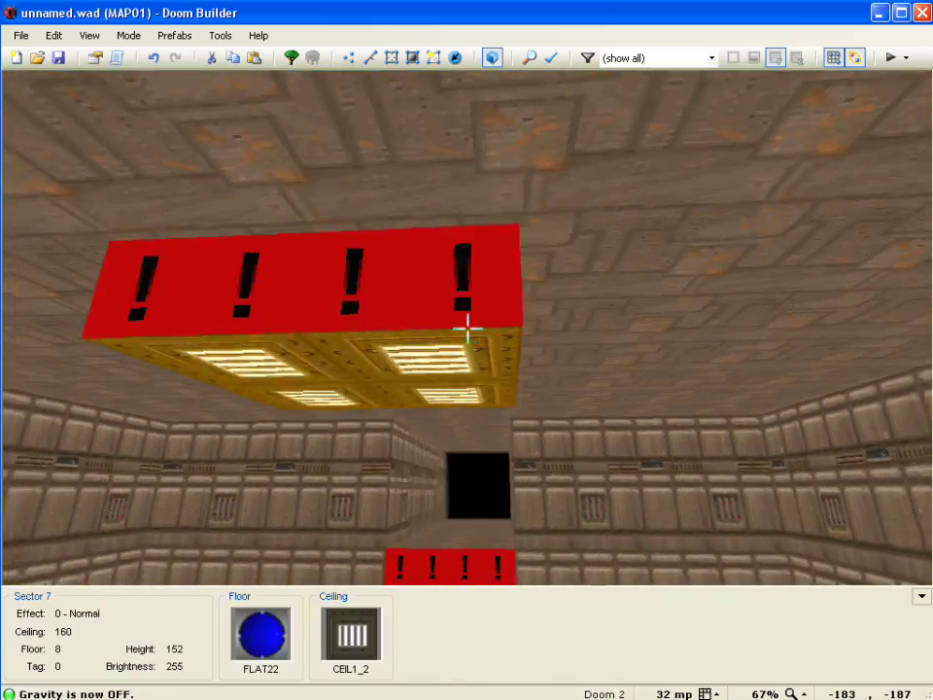
{"action": "key", "text": "s"}
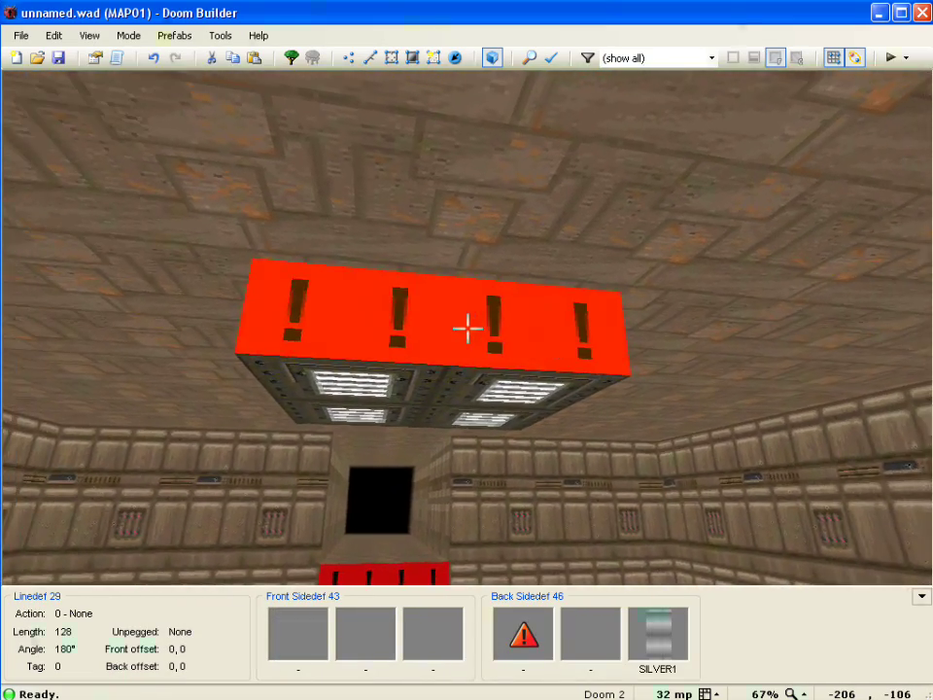
{"action": "right_click", "coordinate": [467, 329]}
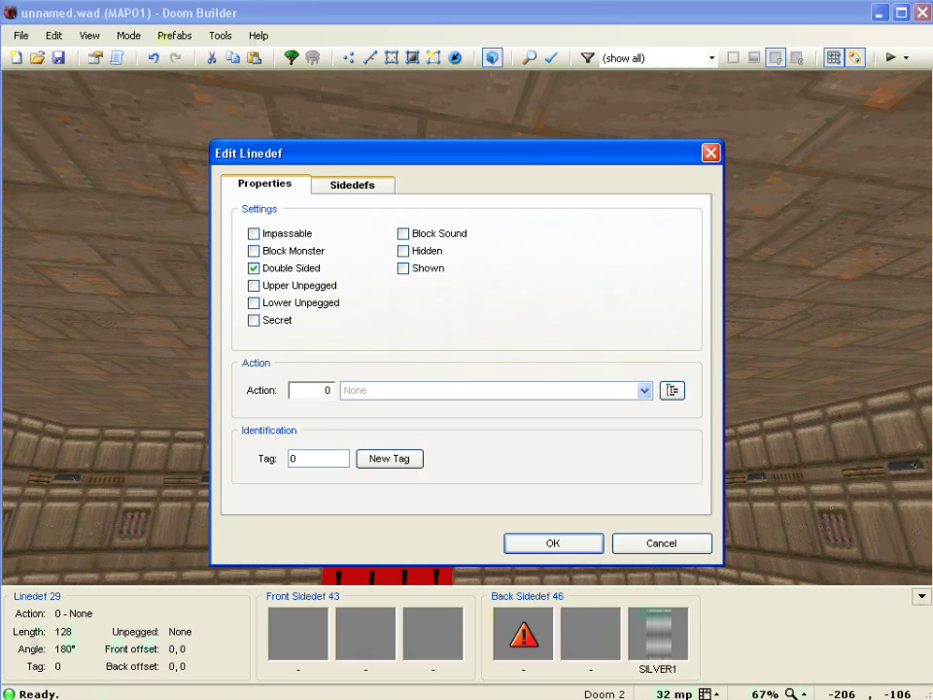
{"action": "left_click", "coordinate": [352, 185]}
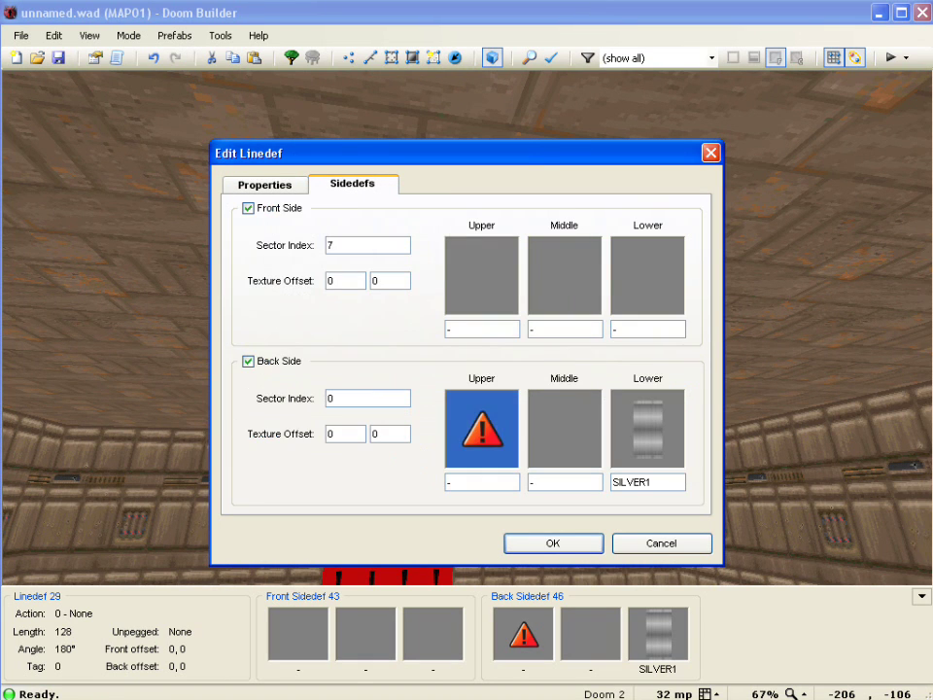
{"action": "left_click", "coordinate": [483, 428]}
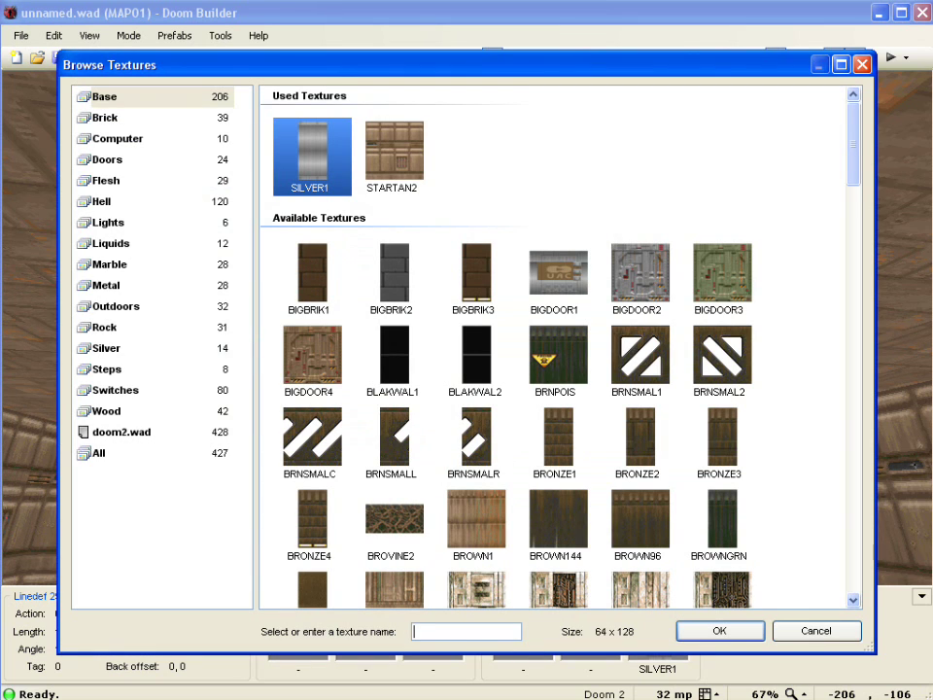
{"action": "left_click", "coordinate": [107, 285]}
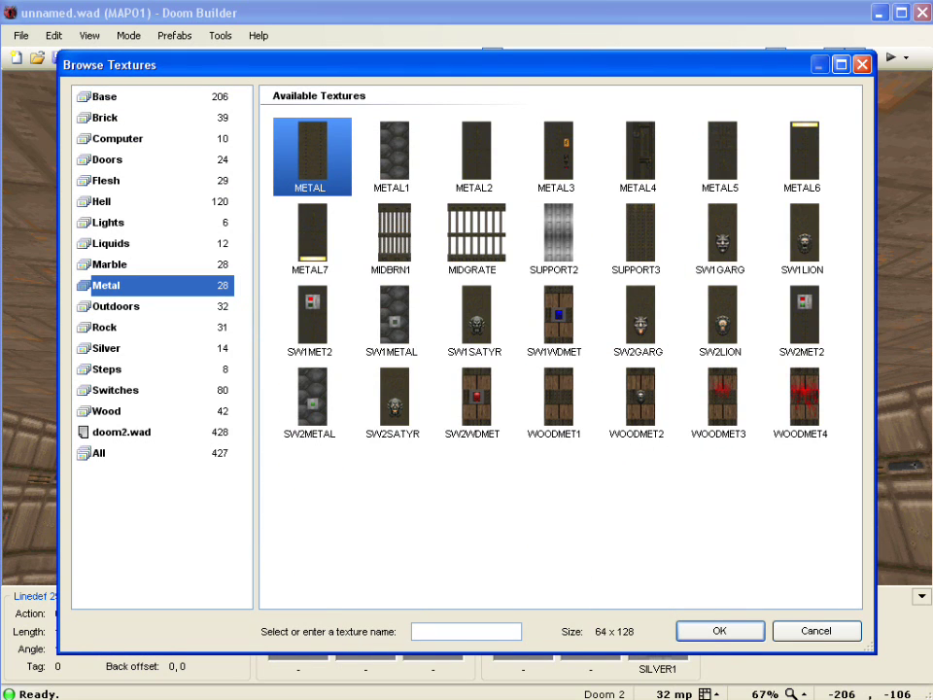
{"action": "left_click", "coordinate": [312, 156]}
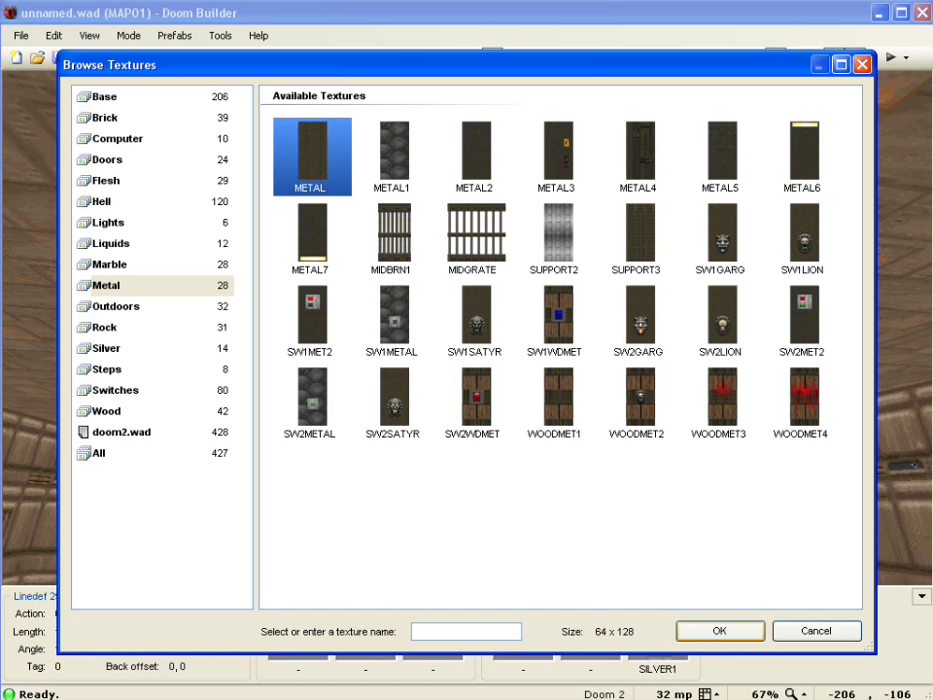
{"action": "left_click", "coordinate": [721, 631]}
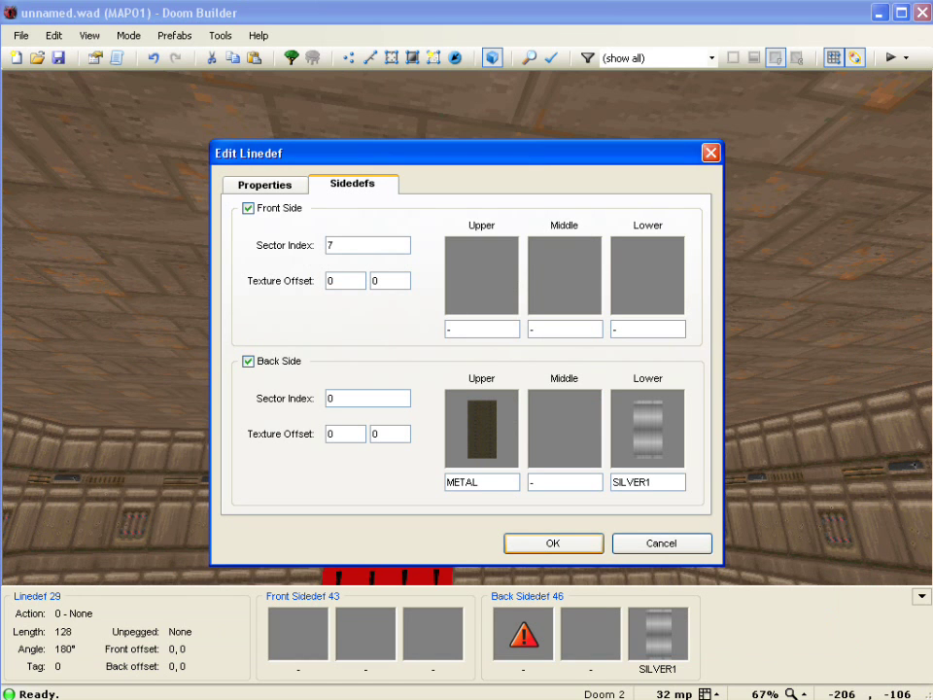
{"action": "left_click", "coordinate": [553, 543]}
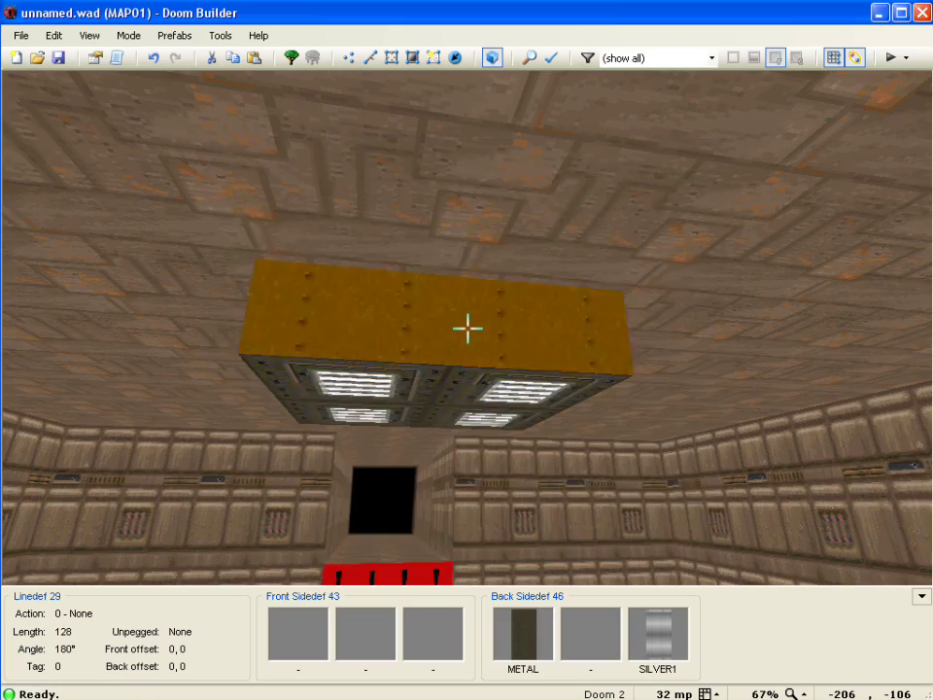
Step: Copy the METAL texture from the ceiling light's textured side and flood-fill it across its remaining untextured sides
{"action": "key", "text": "e"}
{"action": "key", "text": "f"}
{"action": "key", "text": "d"}
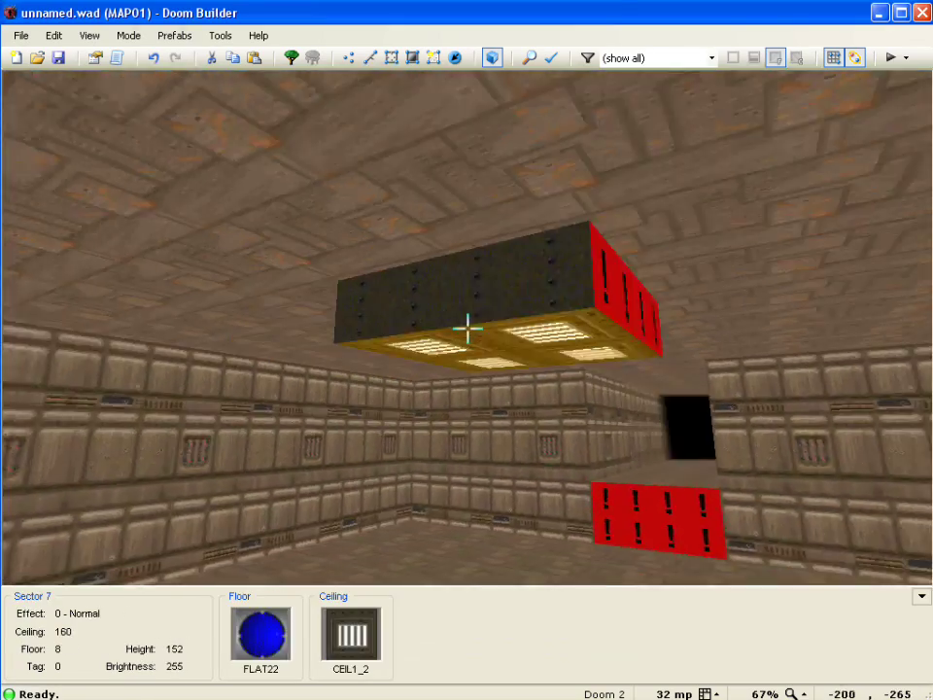
{"action": "key", "text": "s"}
{"action": "key", "text": "f"}
{"action": "key", "text": "s"}
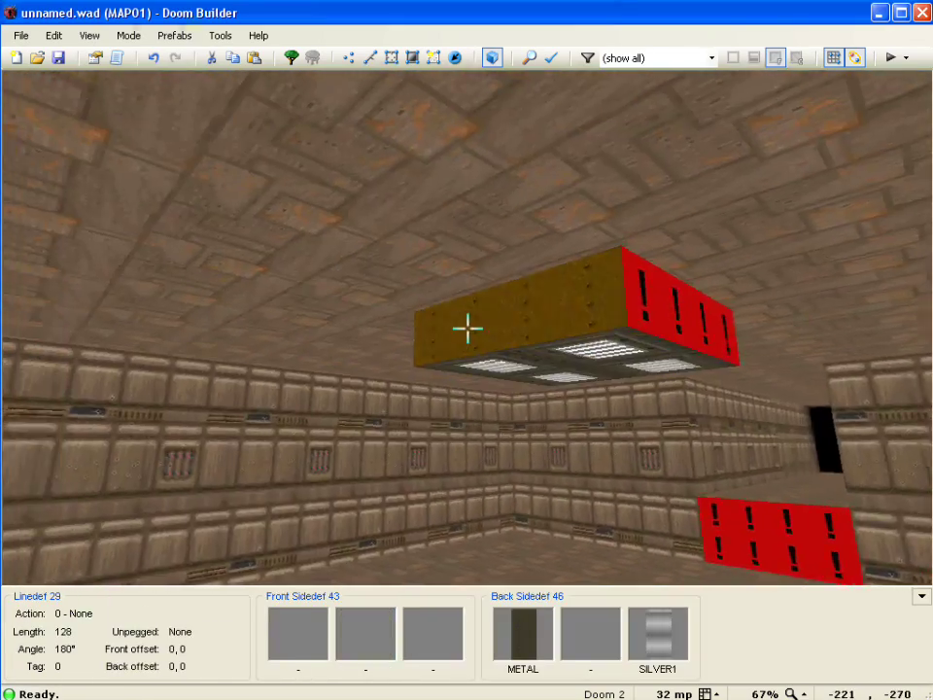
{"action": "key", "text": "f"}
{"action": "key", "text": "e"}
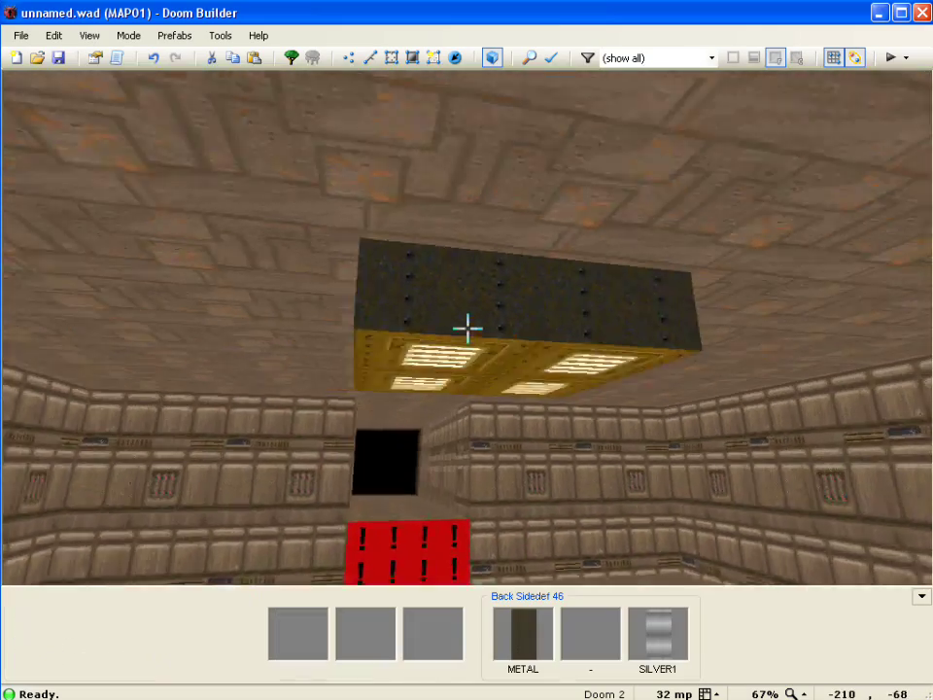
{"action": "key", "text": "f"}
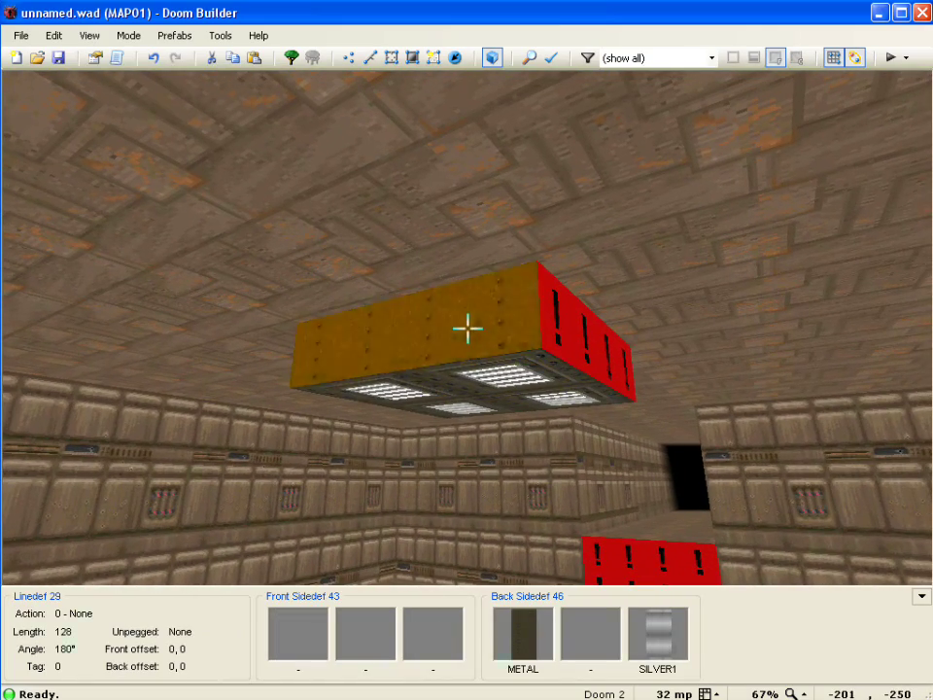
{"action": "key", "text": "ctrl+c"}
{"action": "key", "text": "f"}
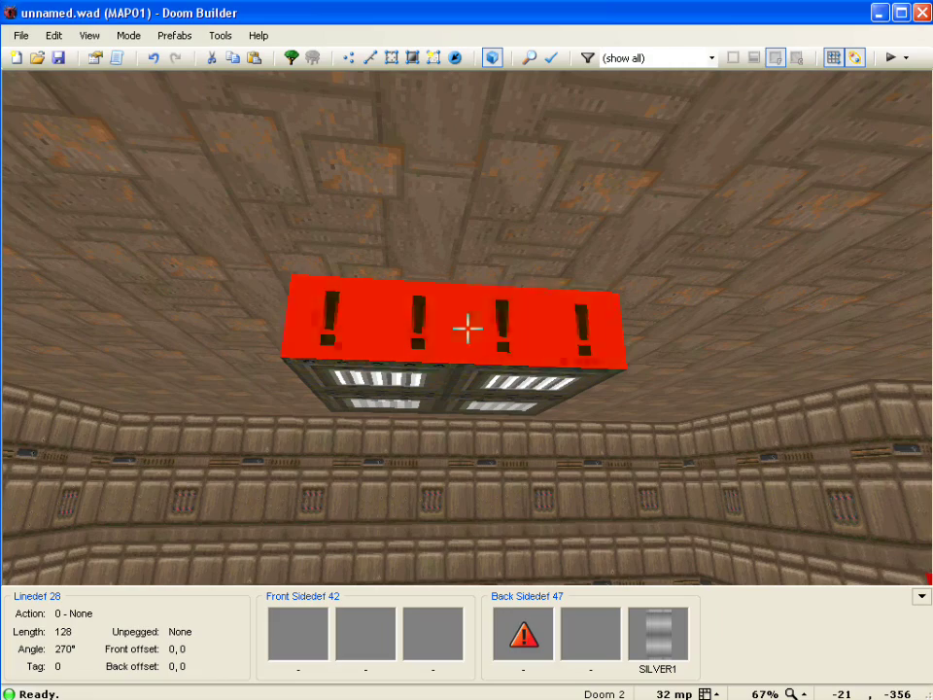
{"action": "key", "text": "ctrl+shift+v"}
{"action": "key", "text": "f"}
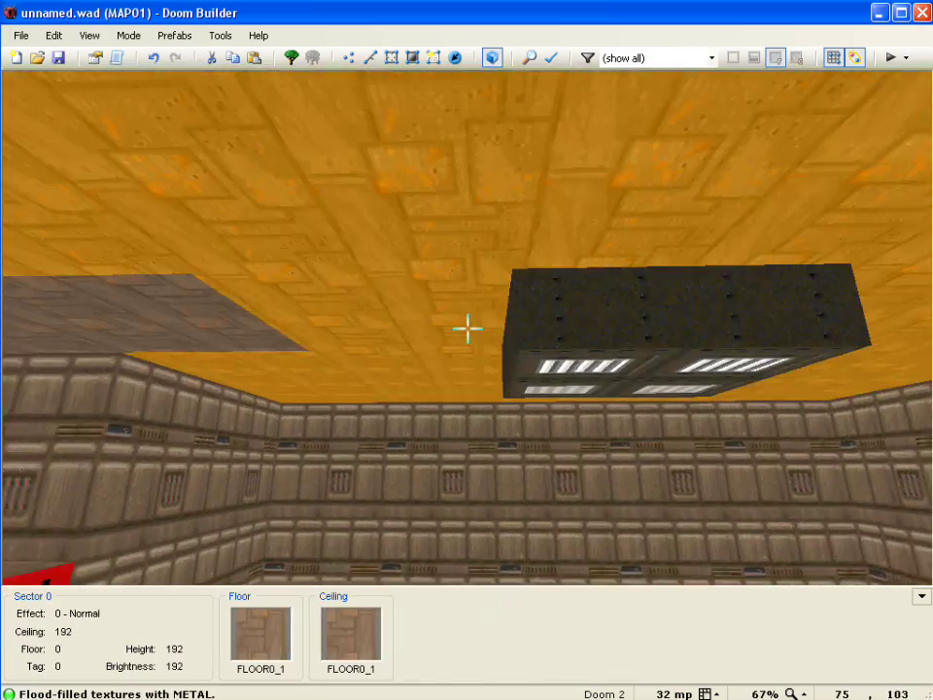
Step: Inspect the METAL sides of the ceiling light and the platform below it from around the western room
{"action": "key", "text": "f"}
{"action": "key", "text": "f"}
{"action": "key", "text": "f"}
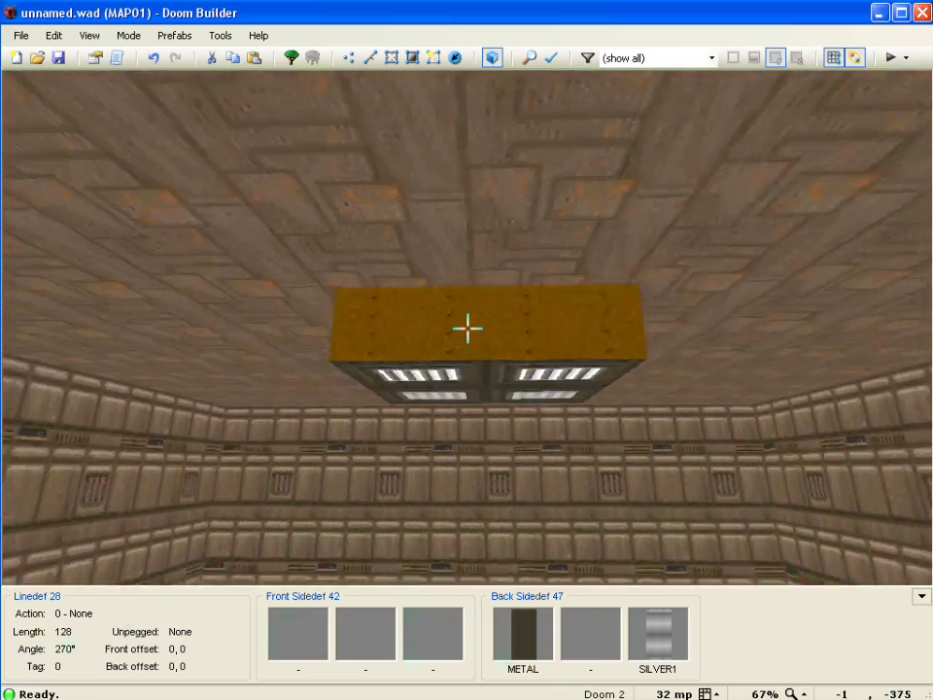
{"action": "key", "text": "s"}
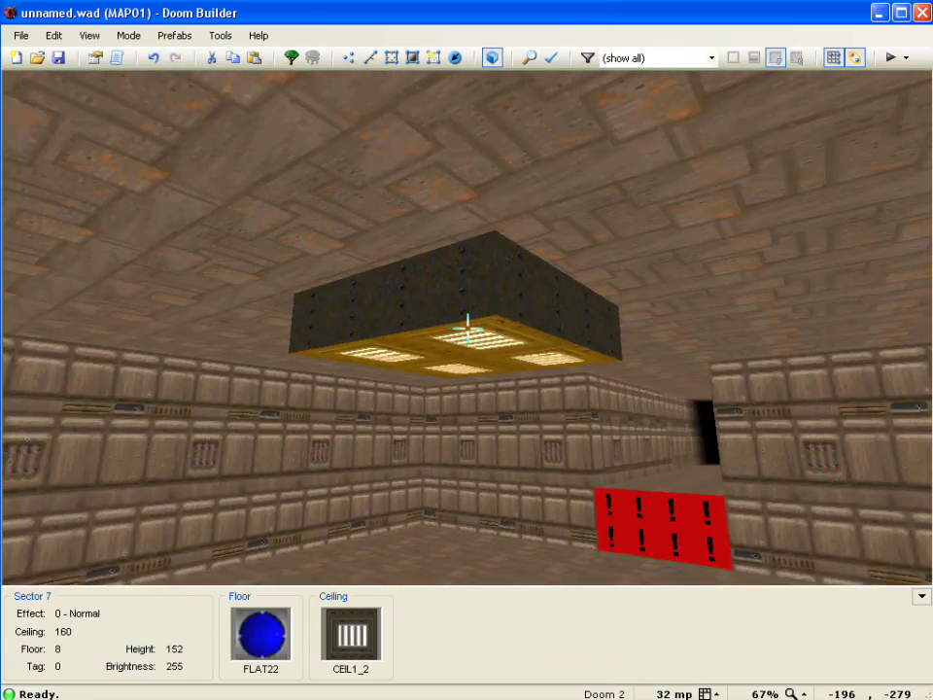
{"action": "key", "text": "s"}
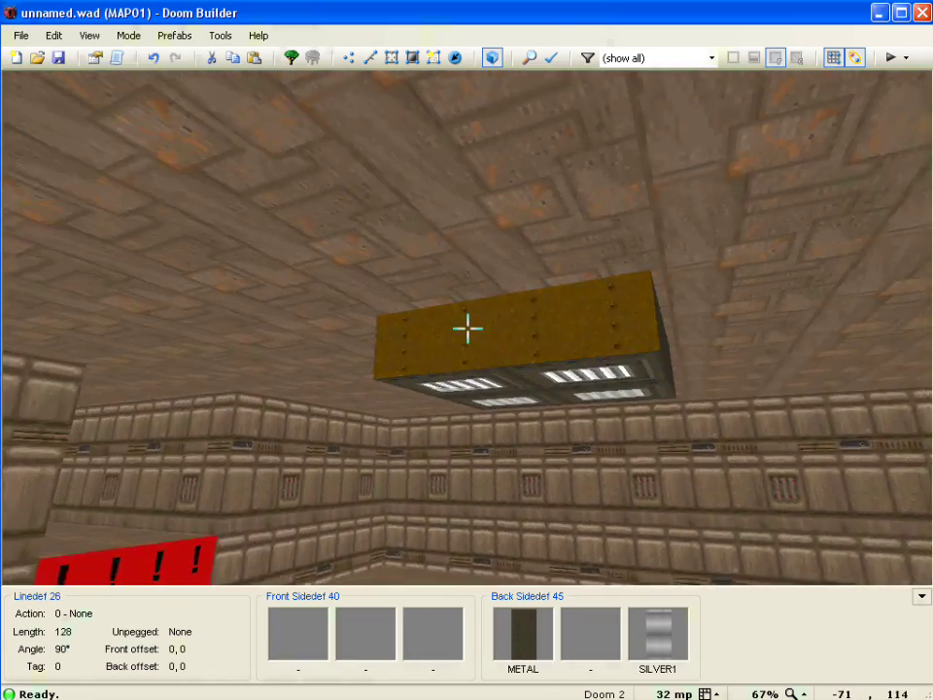
{"action": "key", "text": "f"}
{"action": "key", "text": "f"}
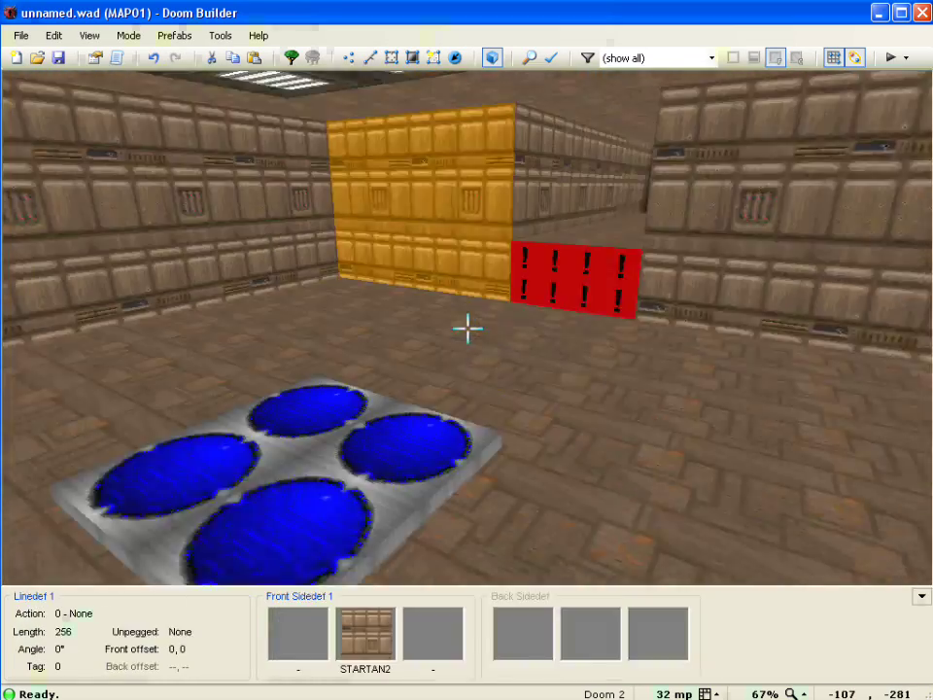
{"action": "key", "text": "d"}
{"action": "key", "text": "e"}
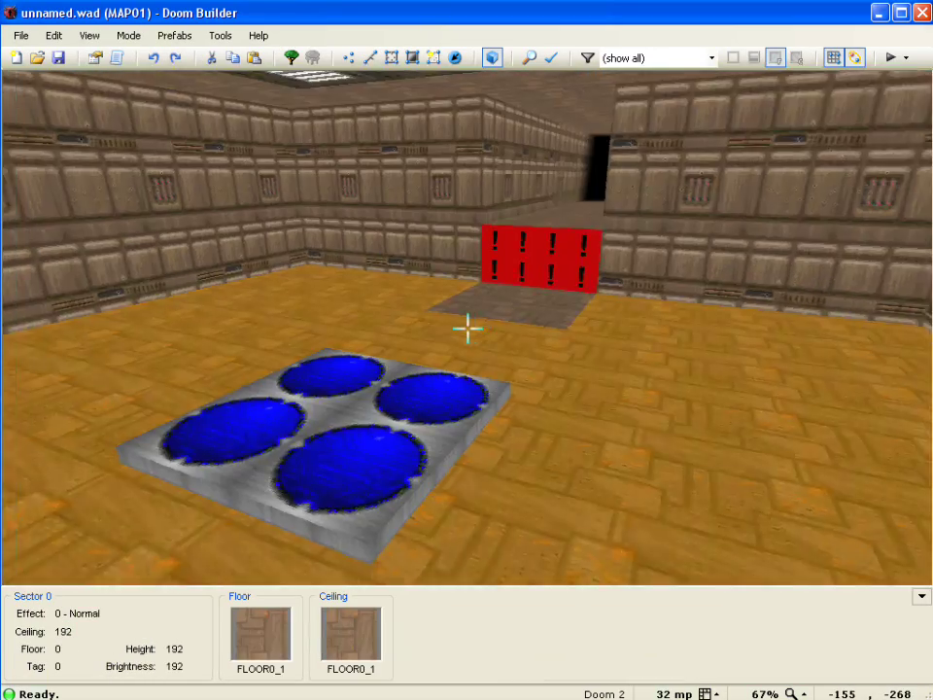
Step: Raise the first two narrow step sectors before the corridor opening to floor heights of 16 and 32
{"action": "key", "text": "f"}
{"action": "key", "text": "s"}
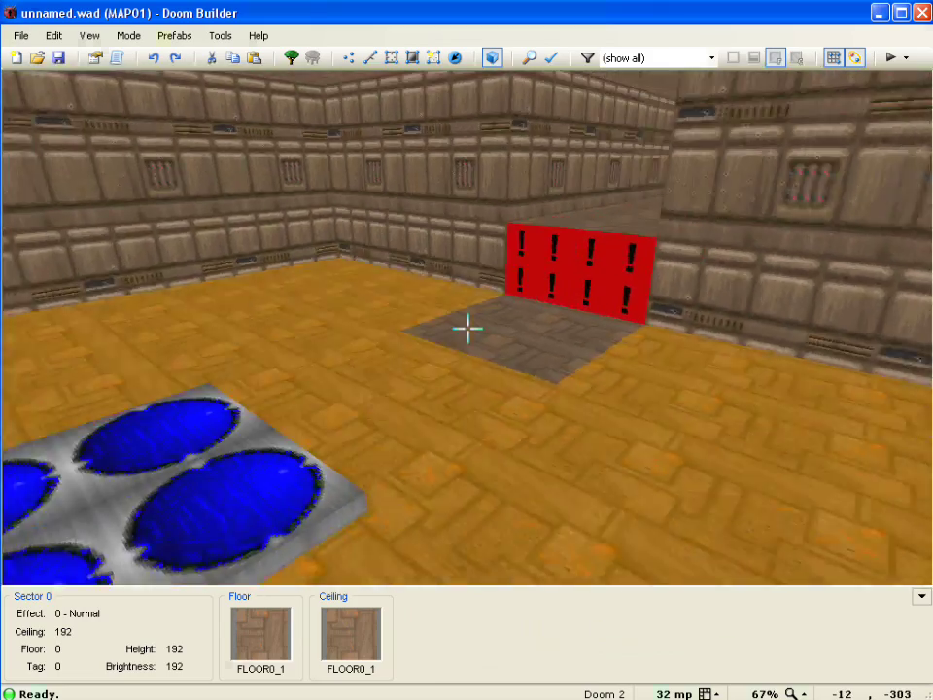
{"action": "key", "text": "e"}
{"action": "key", "text": "f"}
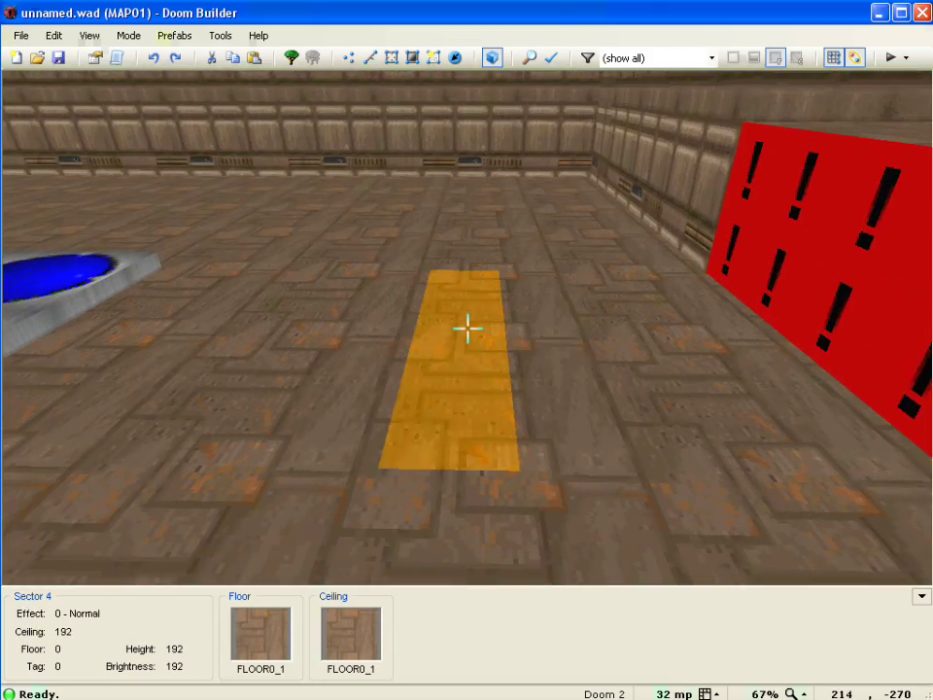
{"action": "scroll", "coordinate": [468, 330], "scroll_direction": "up", "scroll_amount": 2}
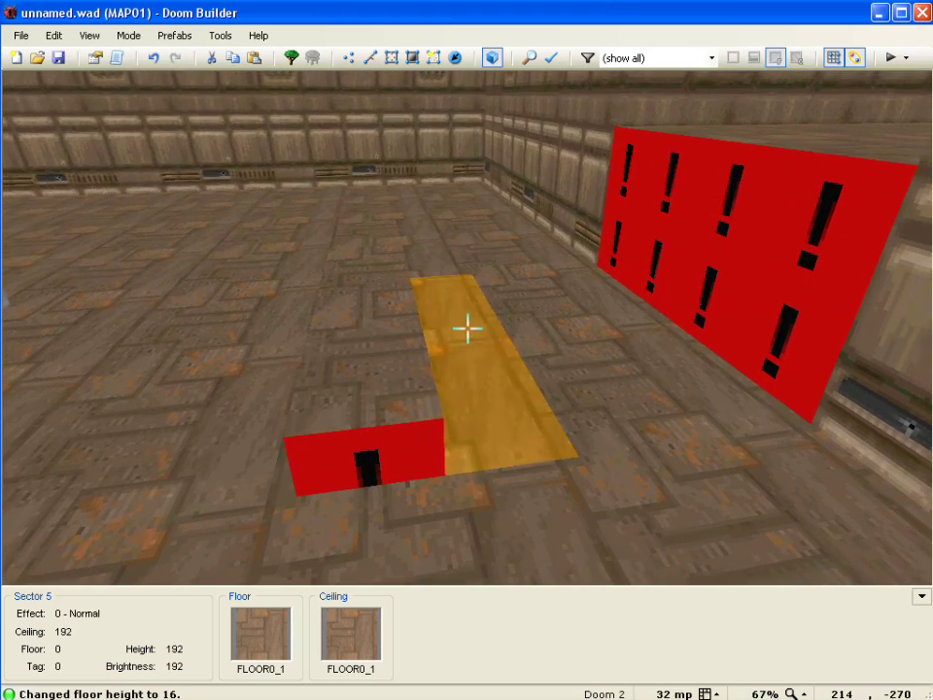
{"action": "scroll", "coordinate": [467, 330], "scroll_direction": "up", "scroll_amount": 2}
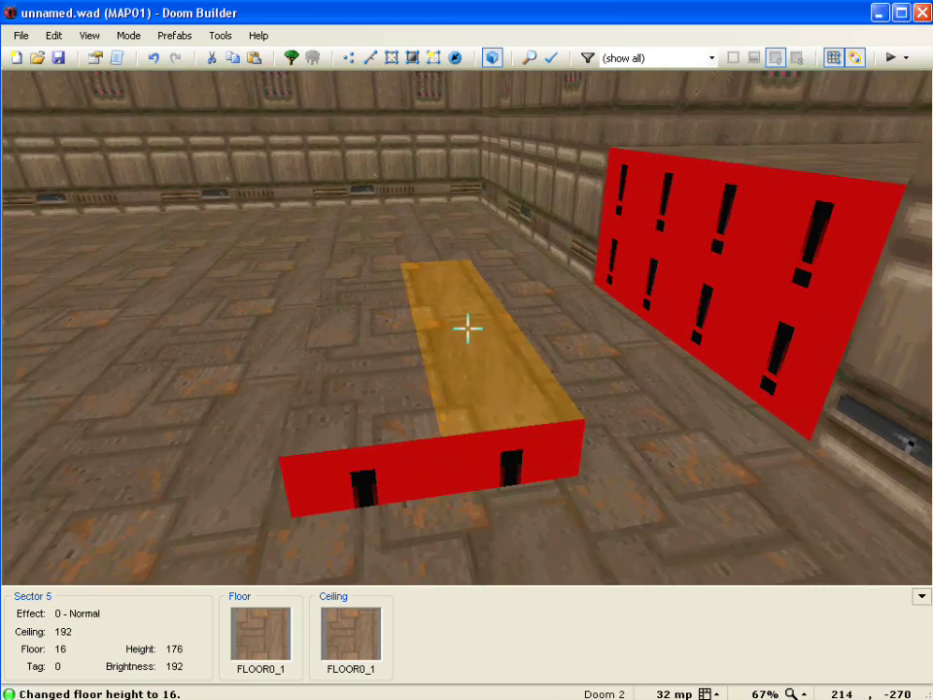
{"action": "scroll", "coordinate": [467, 329], "scroll_direction": "up", "scroll_amount": 2}
{"action": "key", "text": "f"}
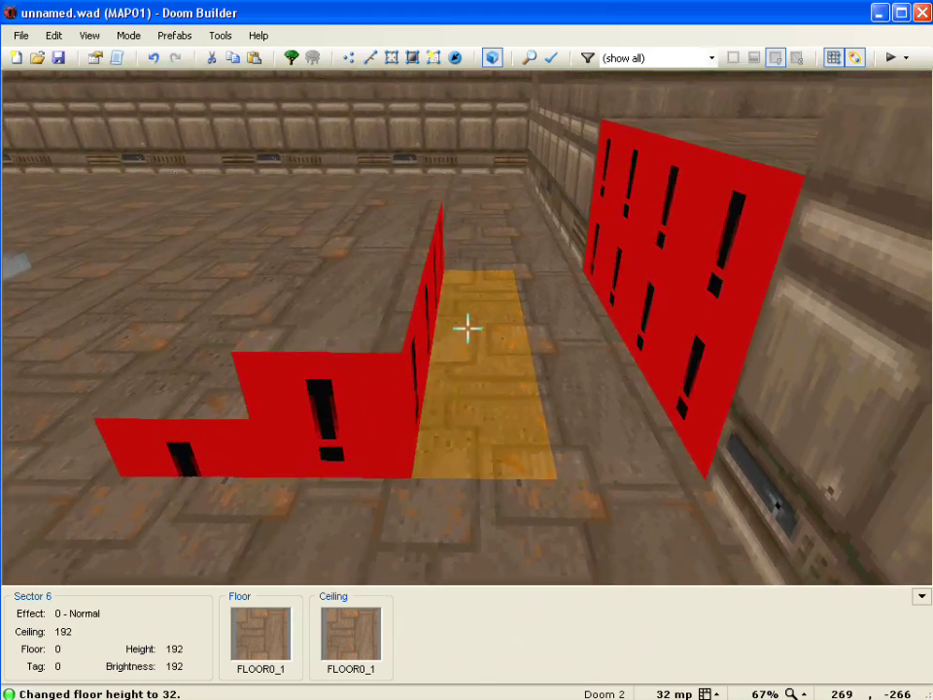
Step: Raise the third and fourth narrow step sectors before the corridor opening to floor heights of 48 and 64
{"action": "scroll", "coordinate": [468, 329], "scroll_direction": "up", "scroll_amount": 4}
{"action": "scroll", "coordinate": [468, 330], "scroll_direction": "up", "scroll_amount": 1}
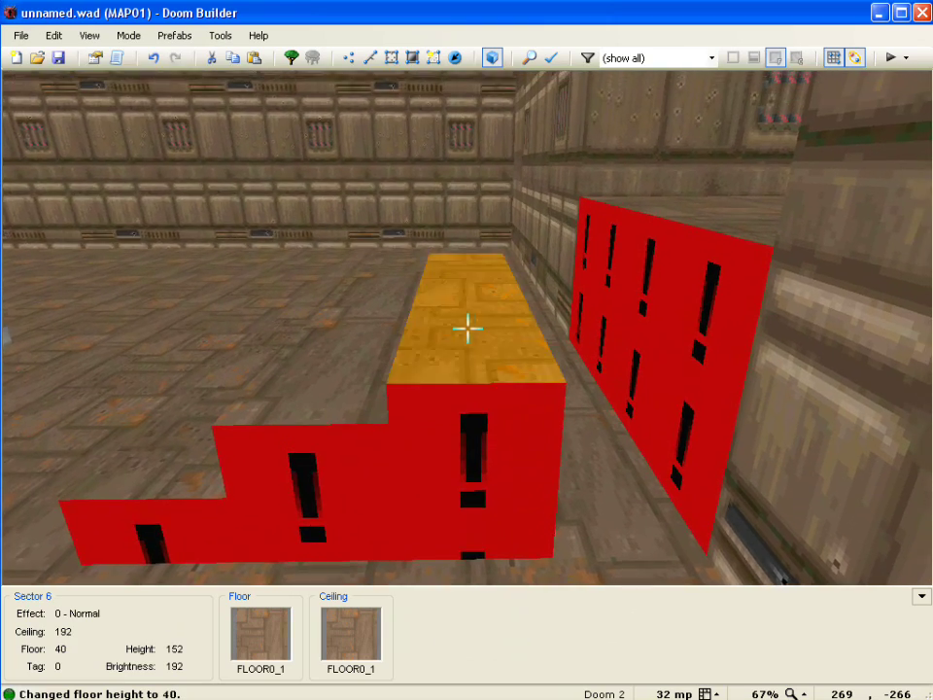
{"action": "scroll", "coordinate": [468, 329], "scroll_direction": "up", "scroll_amount": 3}
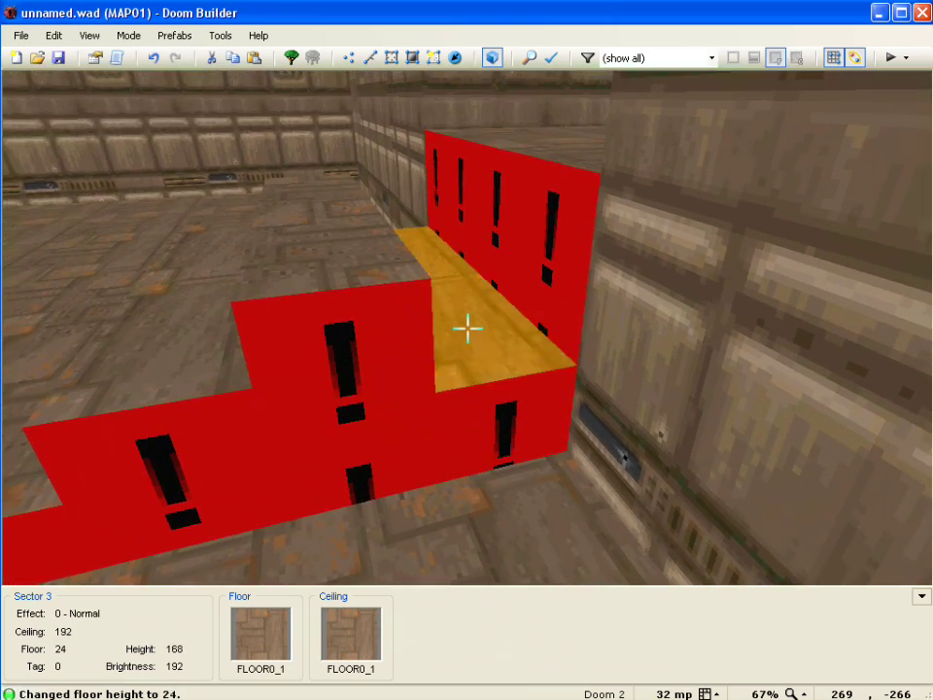
{"action": "scroll", "coordinate": [468, 330], "scroll_direction": "up", "scroll_amount": 2}
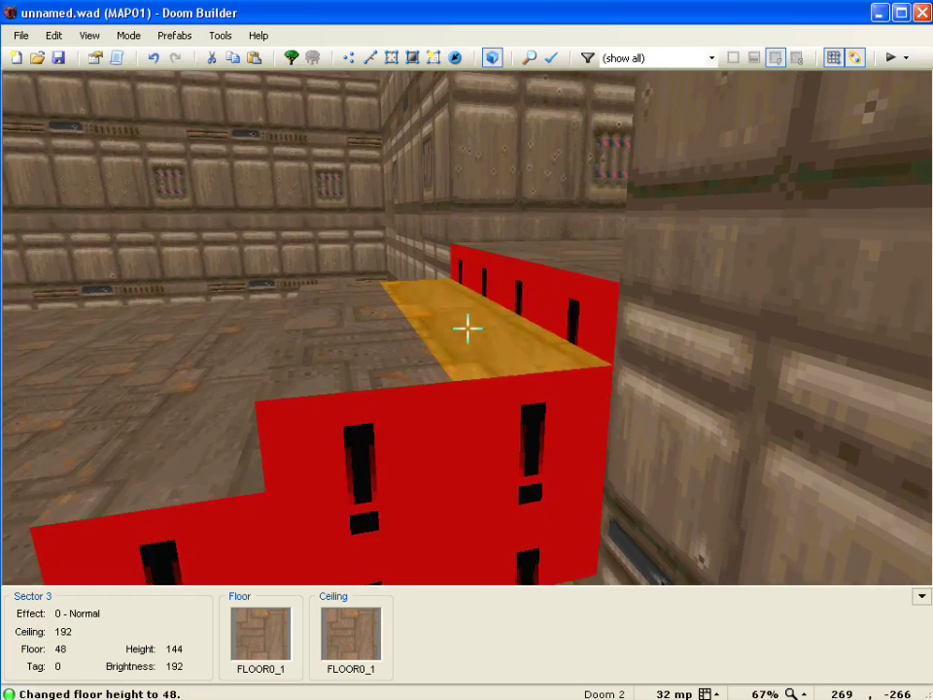
{"action": "scroll", "coordinate": [468, 329], "scroll_direction": "up", "scroll_amount": 2}
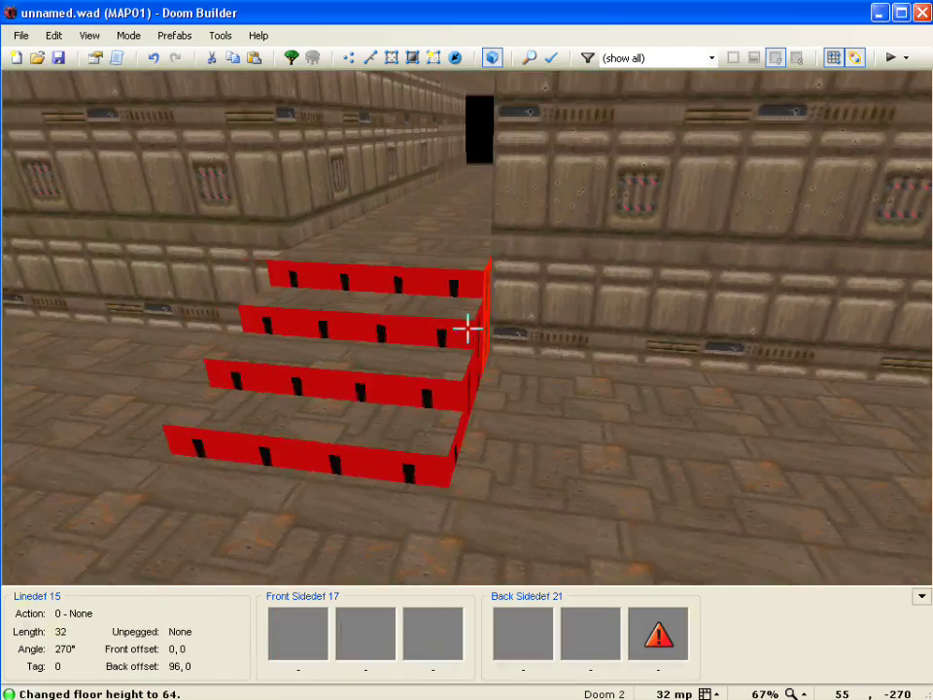
Step: Apply the STEP1 flat from the Steps set to the floors of all four step sectors together, and clear the selection
{"action": "key", "text": "s"}
{"action": "key", "text": "s"}
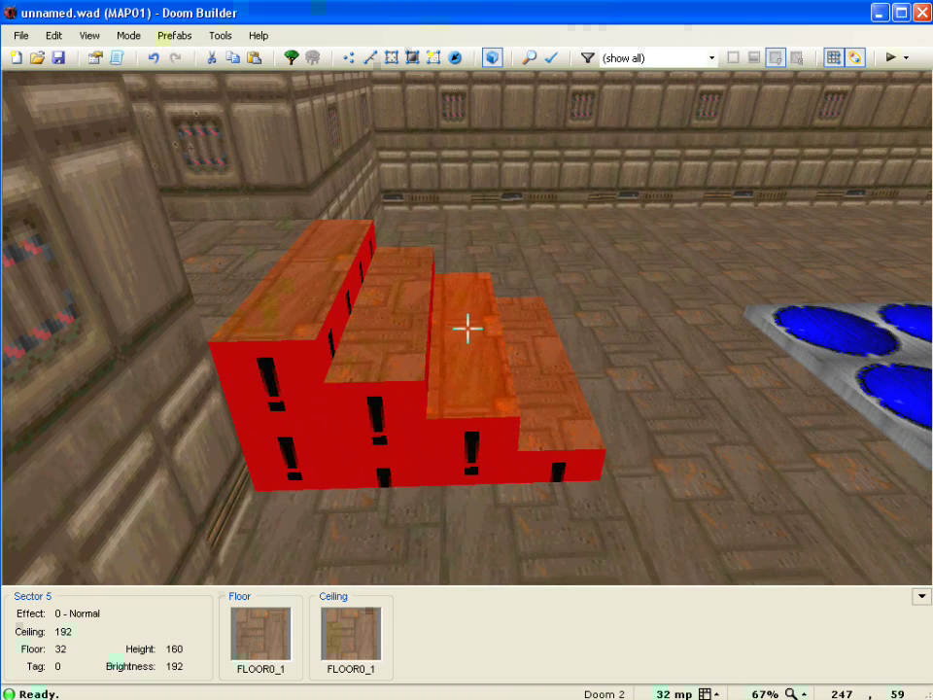
{"action": "right_click", "coordinate": [467, 331]}
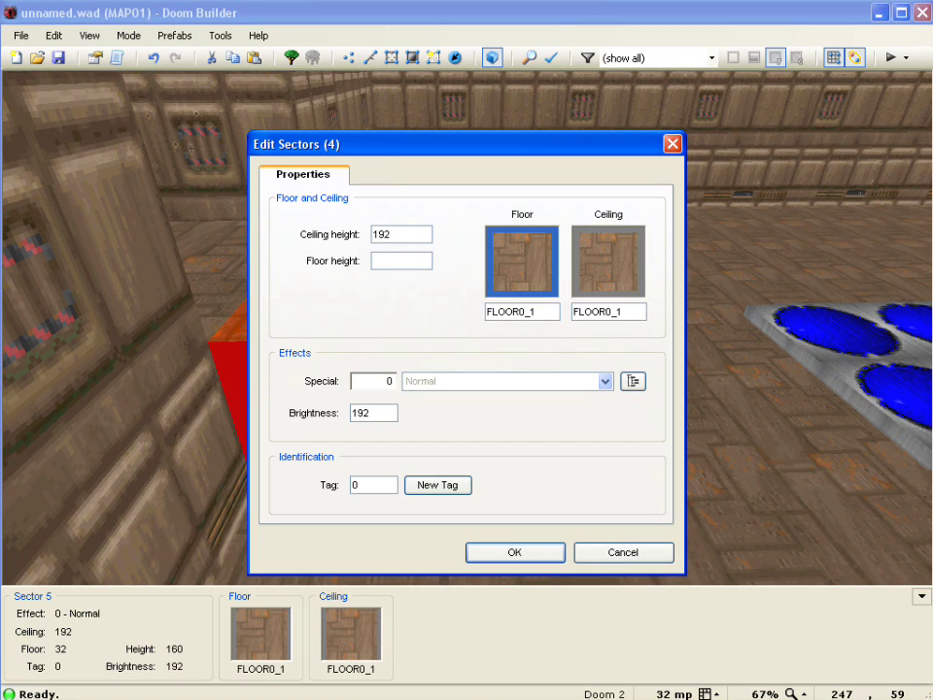
{"action": "left_click", "coordinate": [522, 261]}
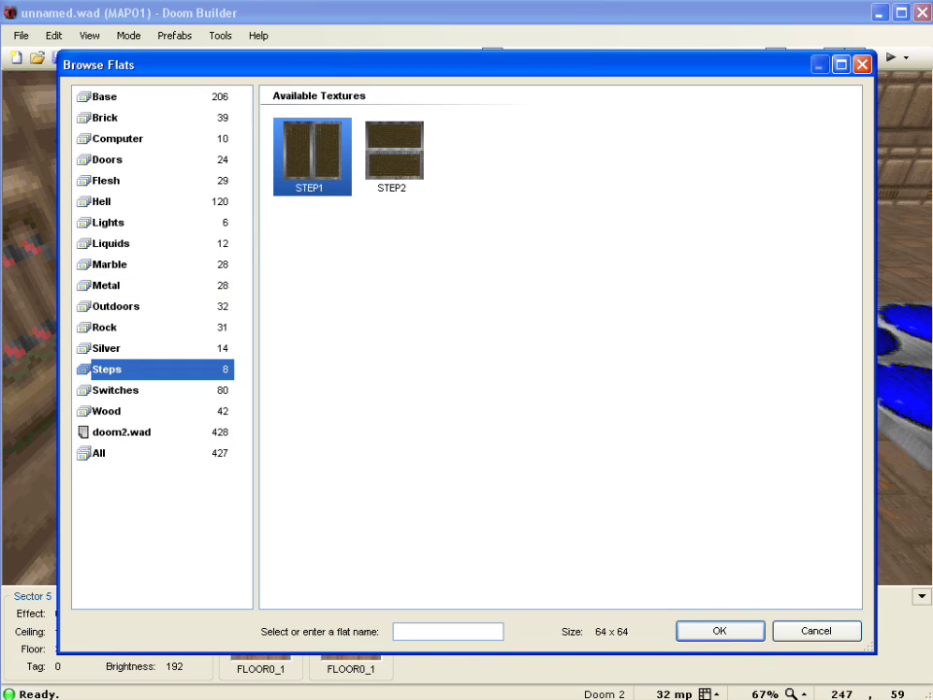
{"action": "left_click", "coordinate": [721, 631]}
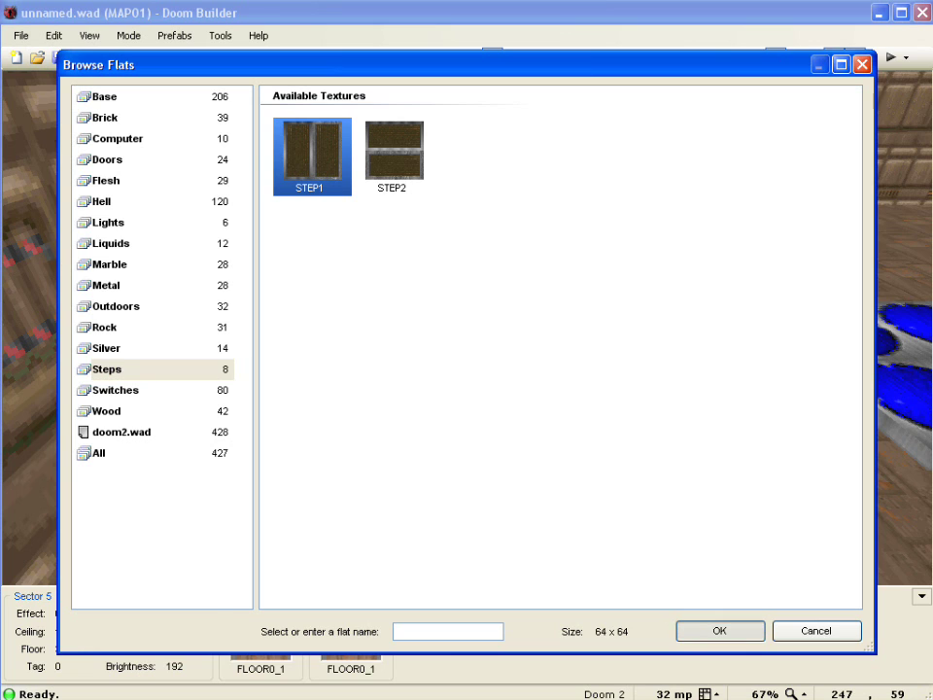
{"action": "left_click", "coordinate": [516, 552]}
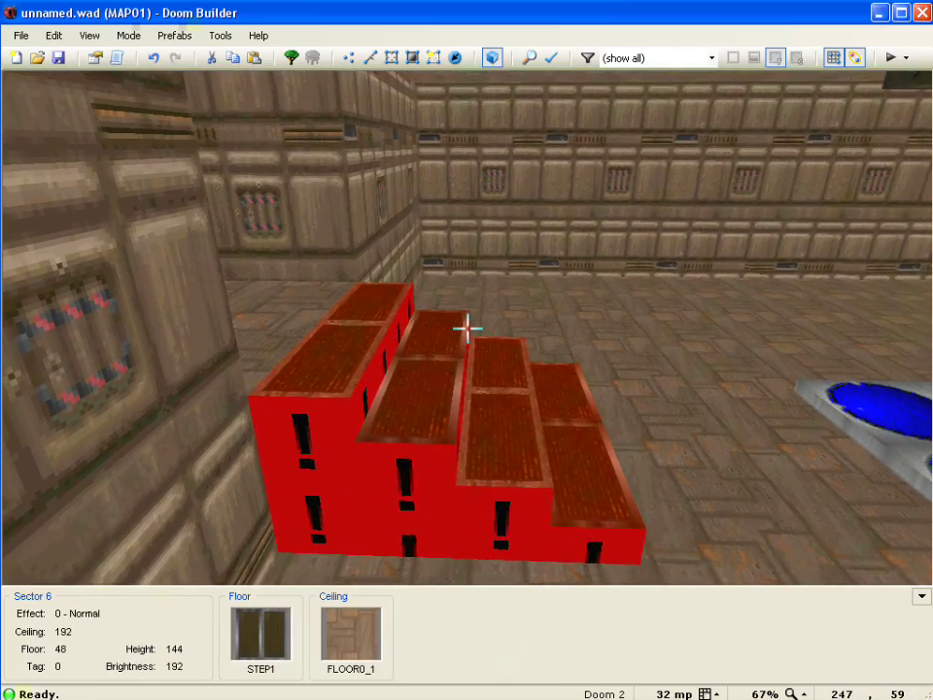
{"action": "key", "text": "c"}
Step: Copy the SILVER1 texture from the platform's side and flood-fill it across the untextured faces of the four steps
{"action": "key", "text": "f"}
{"action": "key", "text": "d"}
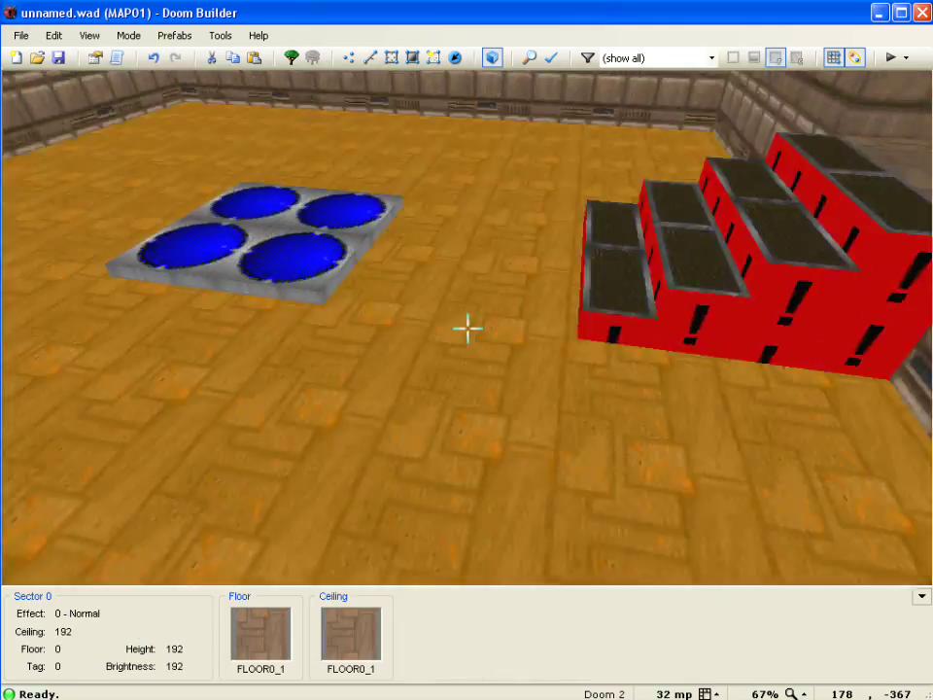
{"action": "key", "text": "e"}
{"action": "key", "text": "e"}
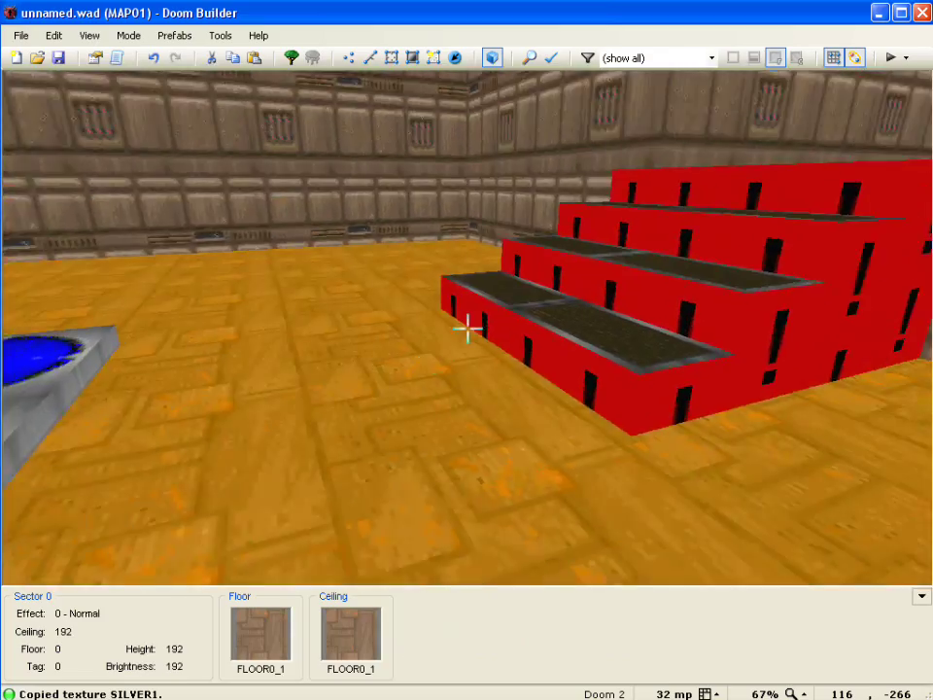
{"action": "key", "text": "f"}
{"action": "key", "text": "d"}
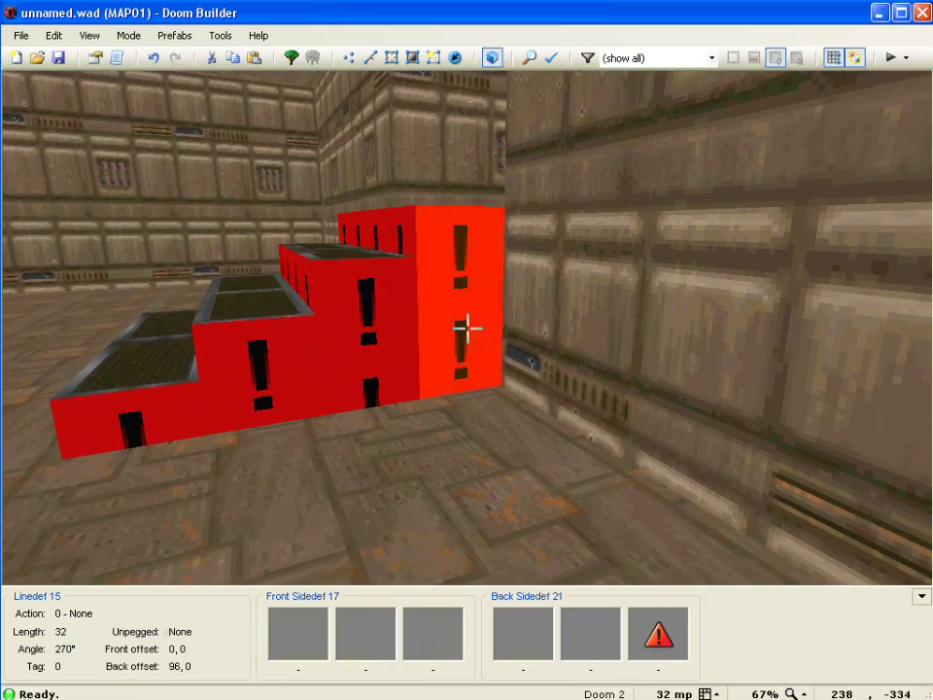
{"action": "middle_click", "coordinate": [467, 329], "text": "shift"}
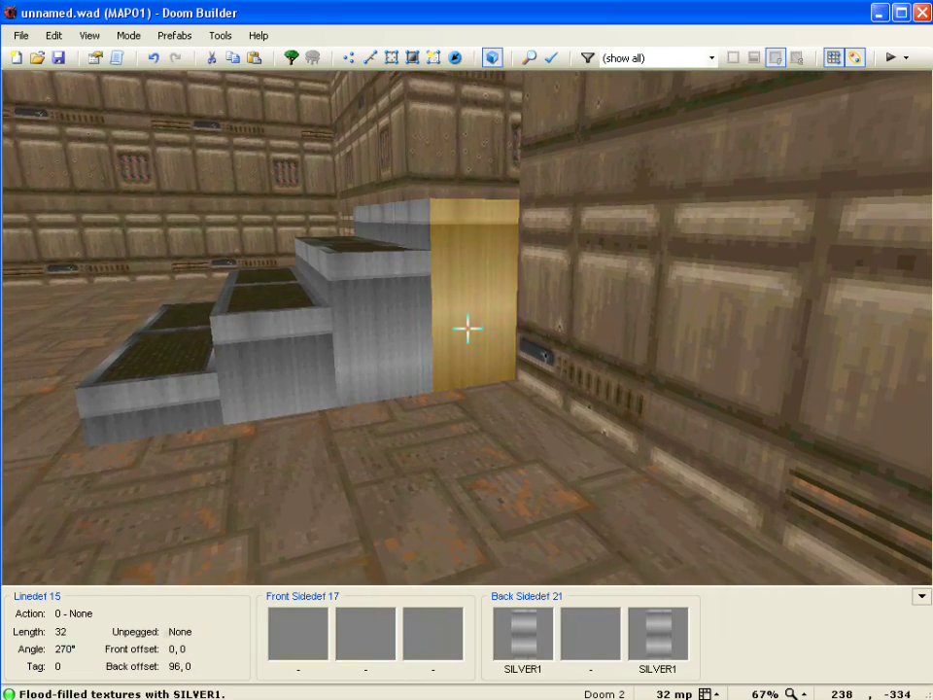
Step: Set the lower-unpegged option on the side faces along the north side of the staircase
{"action": "key", "text": "s"}
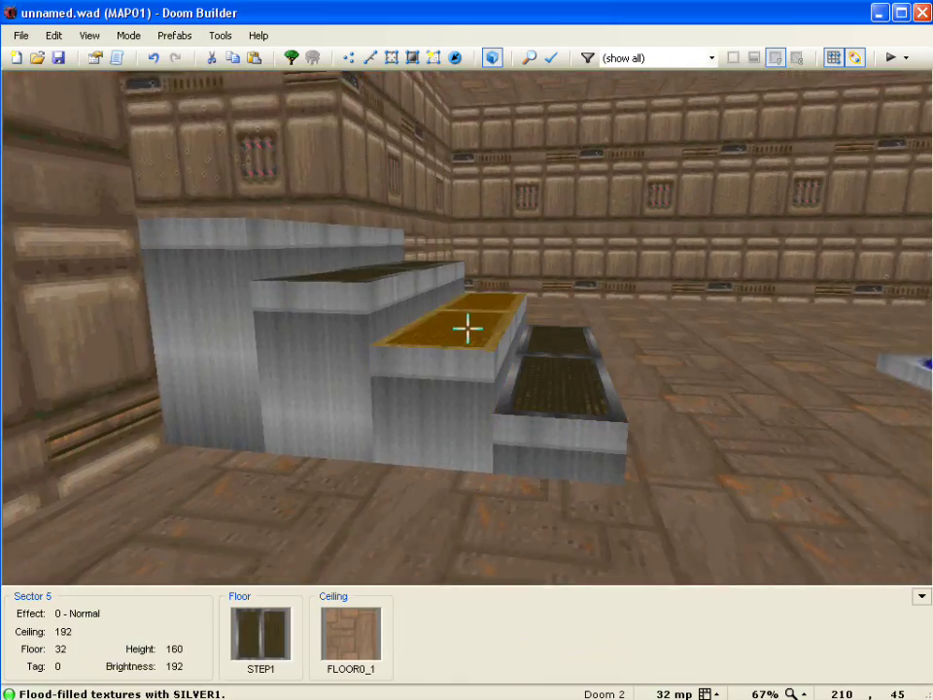
{"action": "key", "text": "d"}
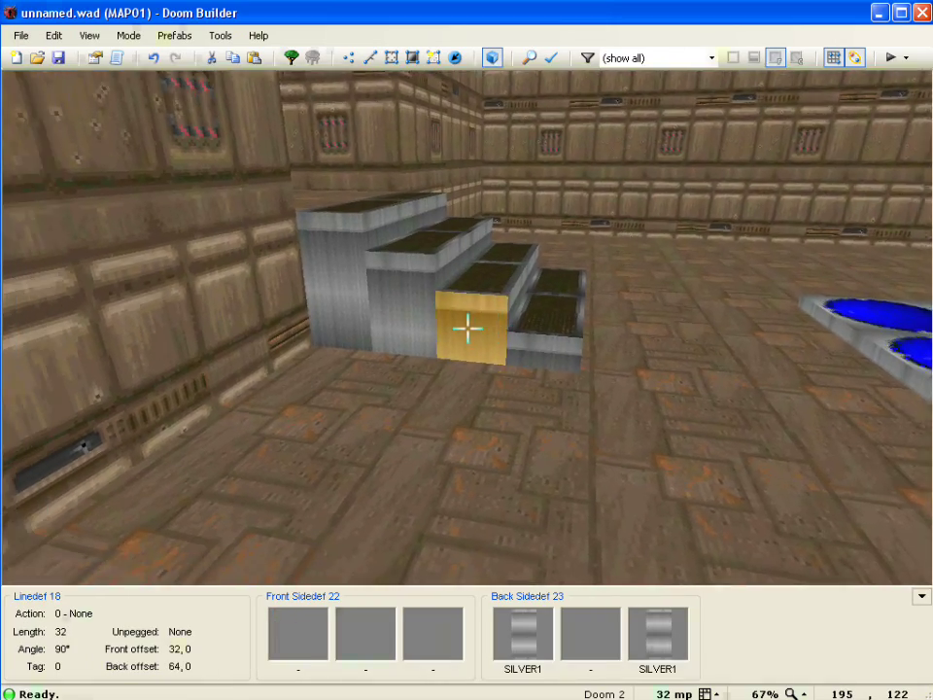
{"action": "key", "text": "e"}
{"action": "key", "text": "d"}
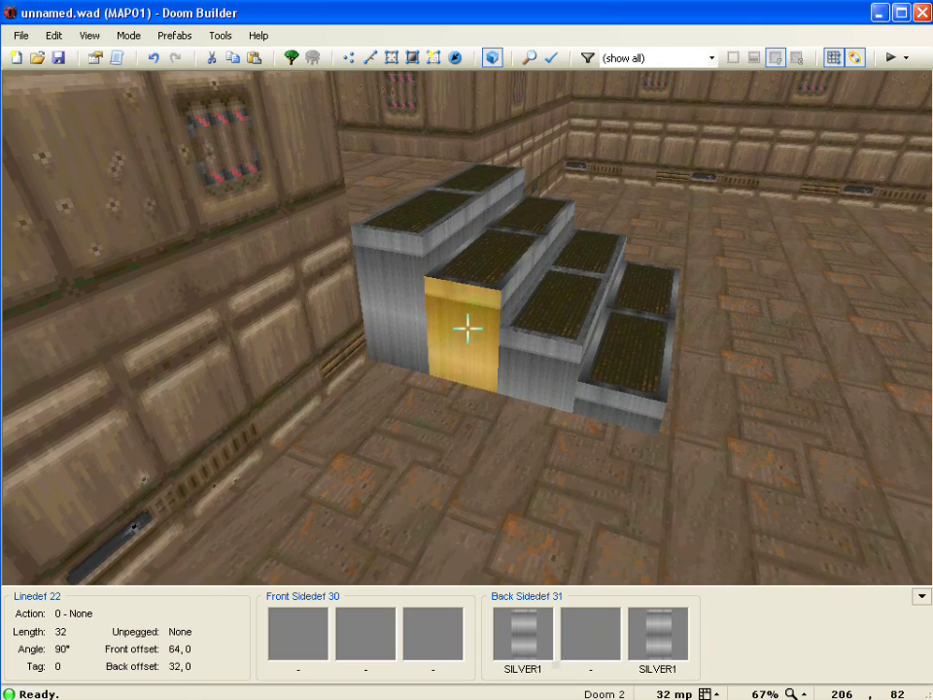
{"action": "key", "text": "l"}
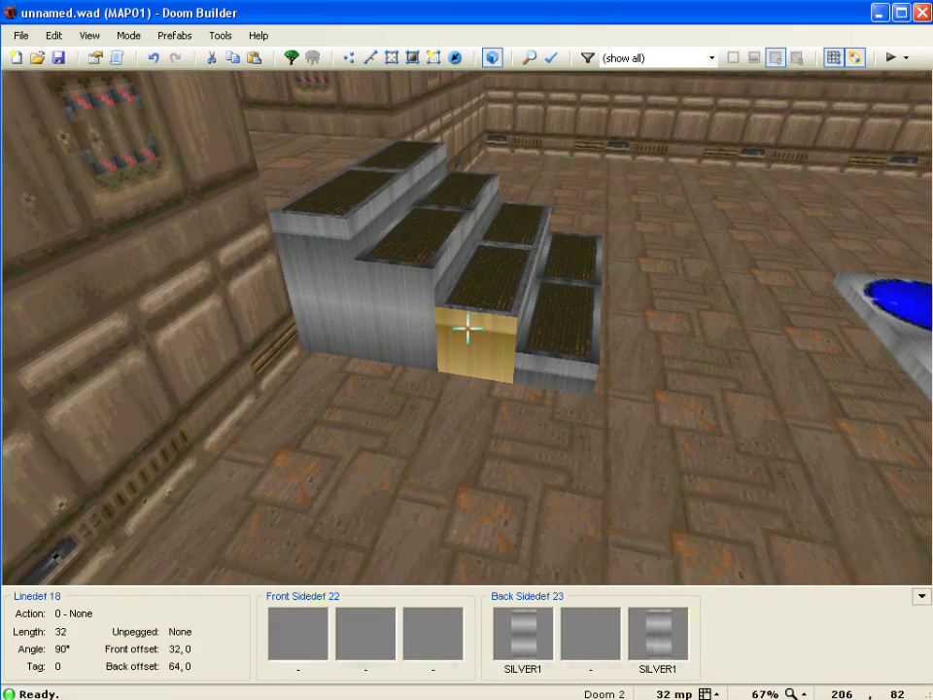
{"action": "key", "text": "l"}
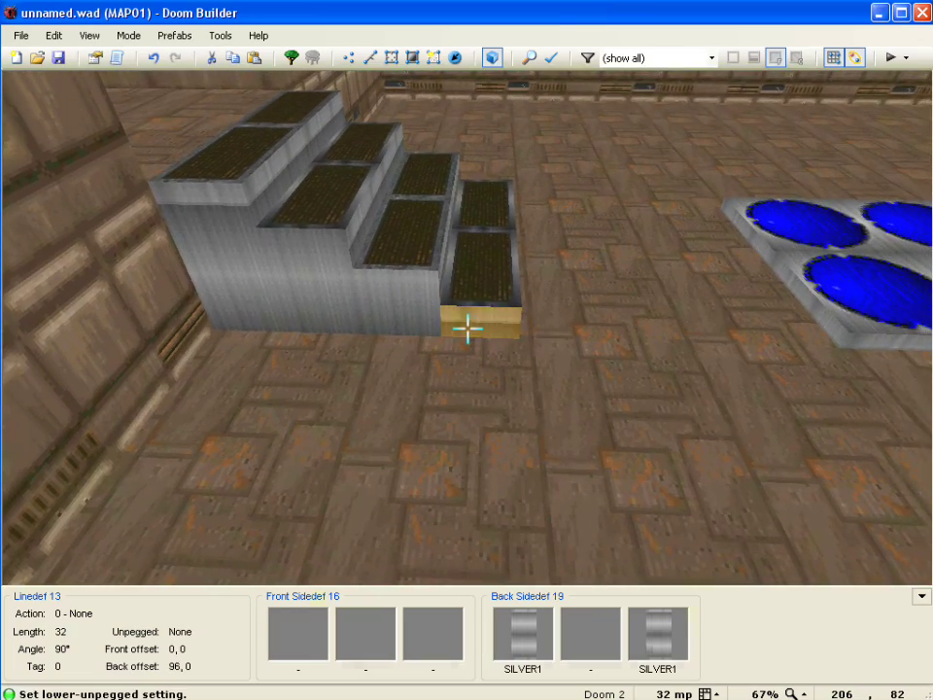
{"action": "key", "text": "l"}
Step: Set the side faces along the south side of the staircase to lower-unpegged and auto-align their textures
{"action": "key", "text": "f"}
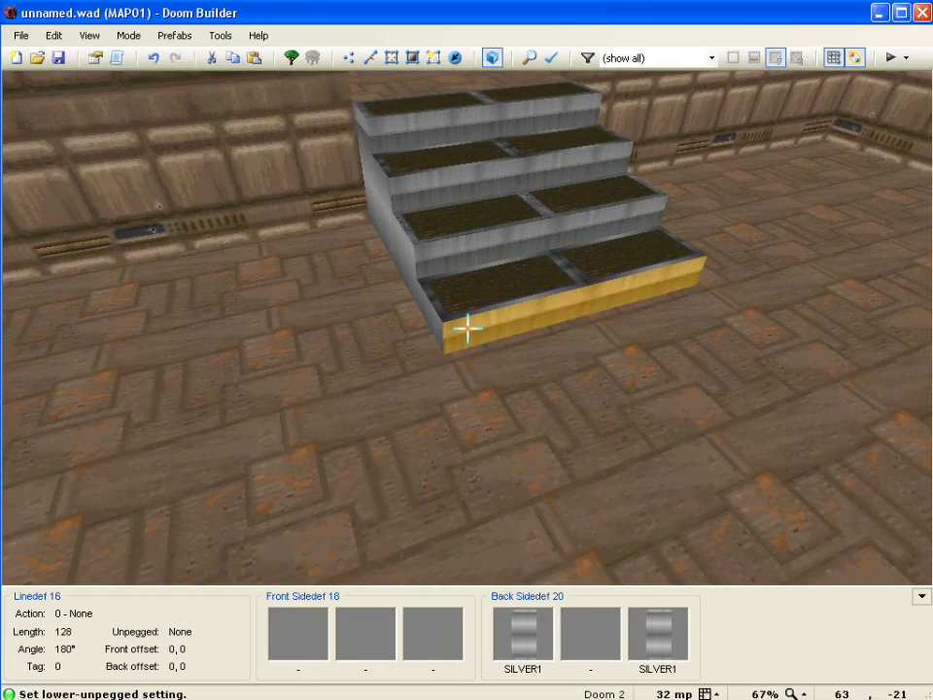
{"action": "key", "text": "f"}
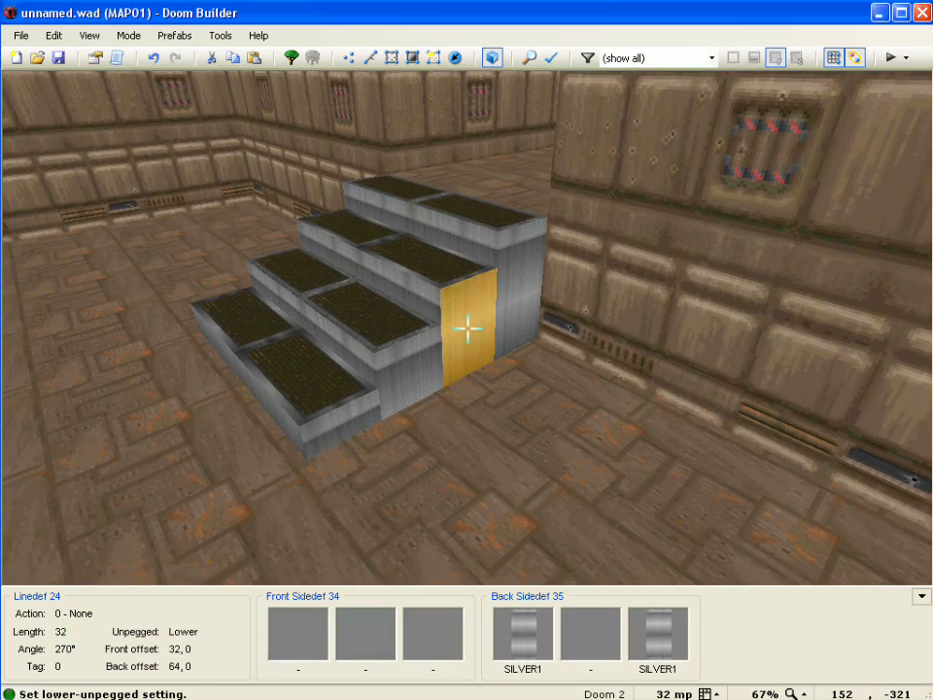
{"action": "key", "text": "l"}
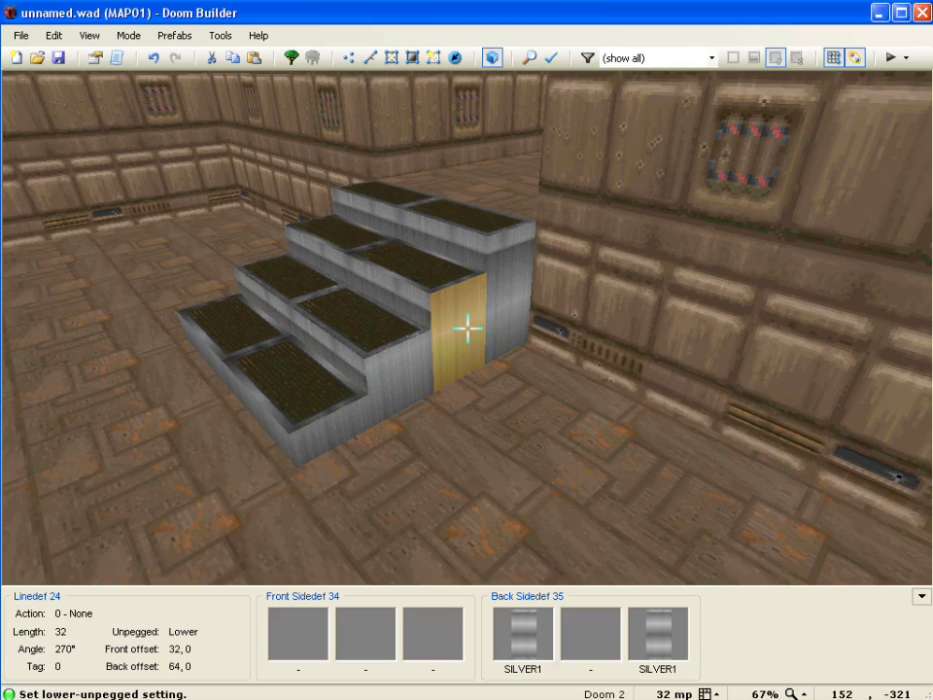
{"action": "key", "text": "a"}
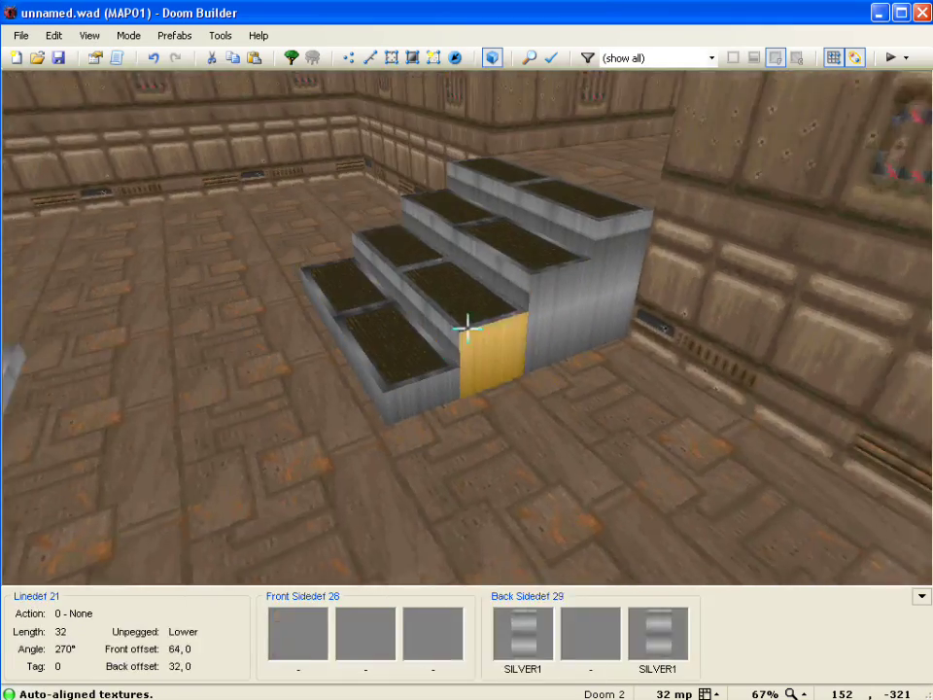
Step: In the eastern room, set the front middle texture of the three 64-unit wall segments to LITE3 from the Lights set
{"action": "key", "text": "s"}
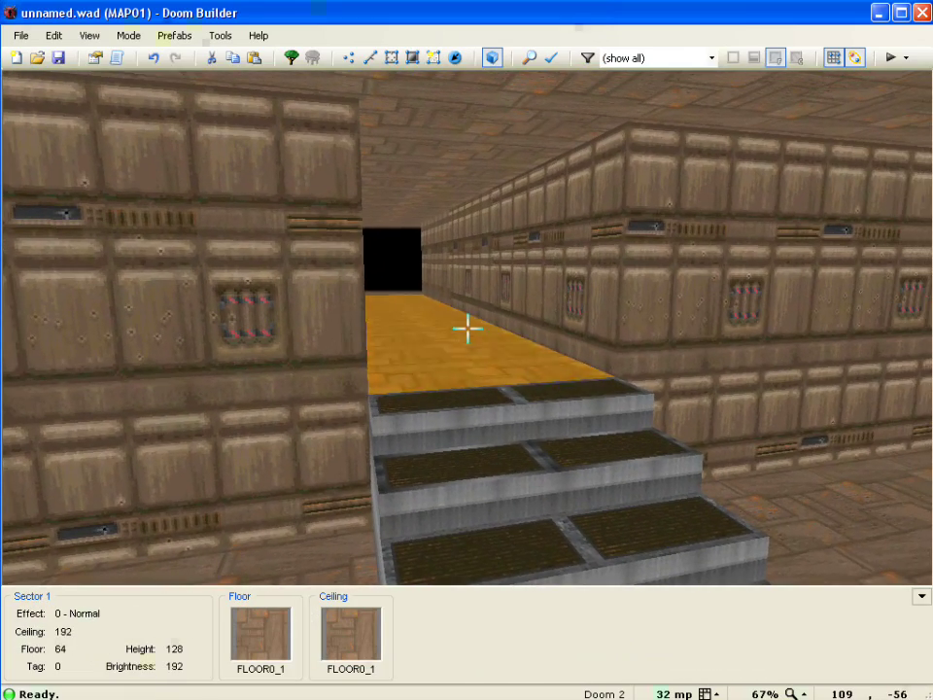
{"action": "key", "text": "w"}
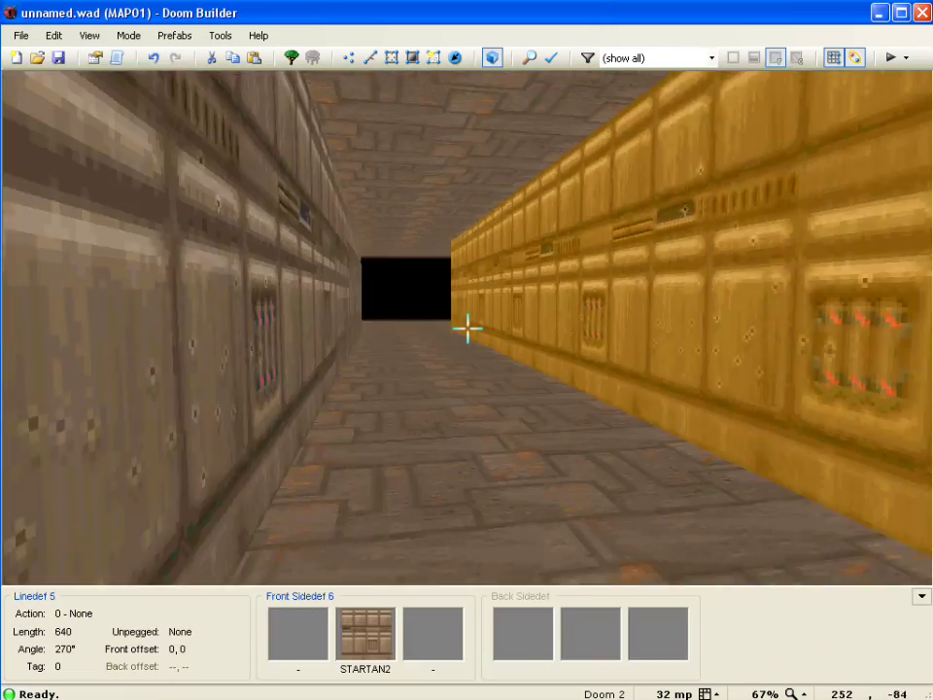
{"action": "key", "text": "w"}
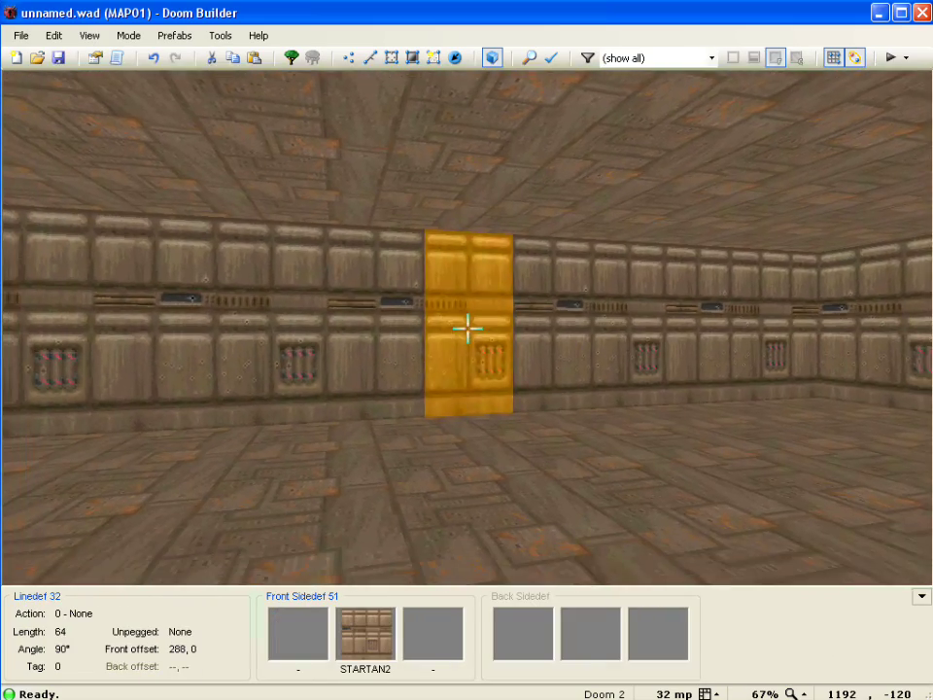
{"action": "left_click", "coordinate": [467, 331]}
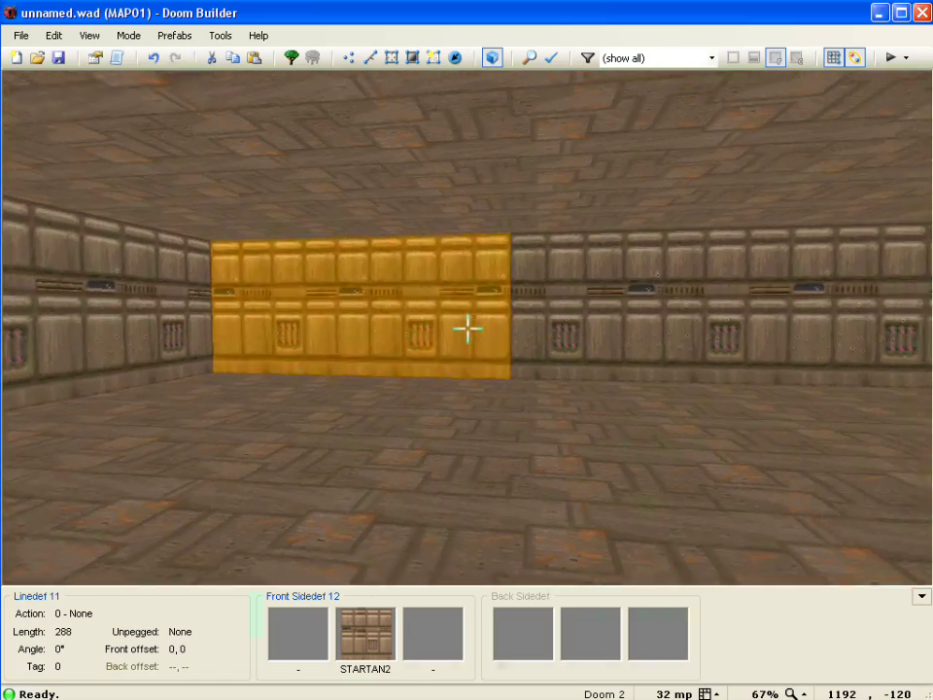
{"action": "left_click", "coordinate": [466, 331]}
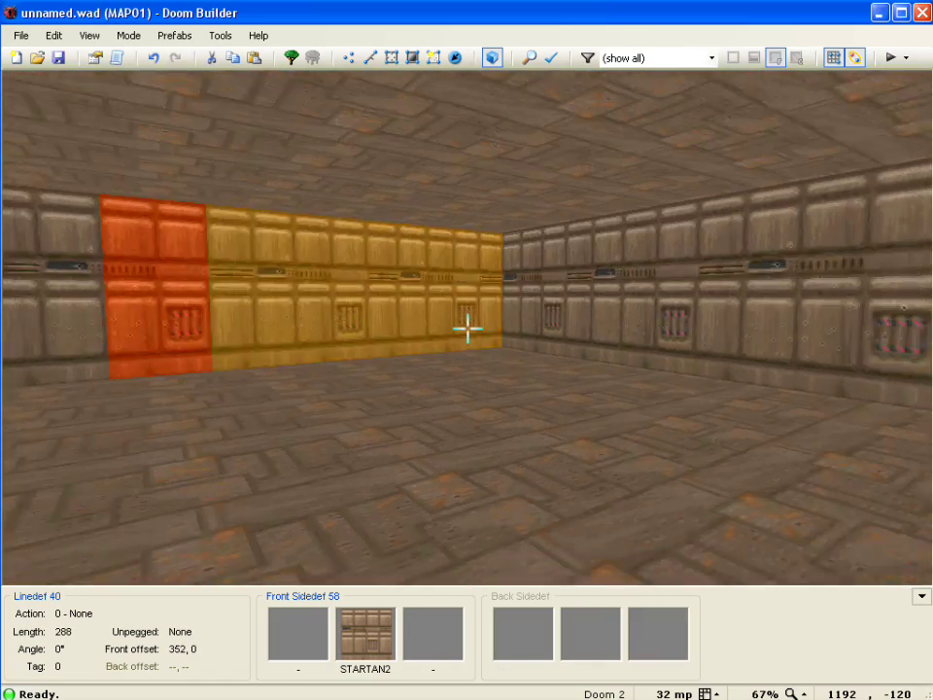
{"action": "left_click", "coordinate": [467, 331]}
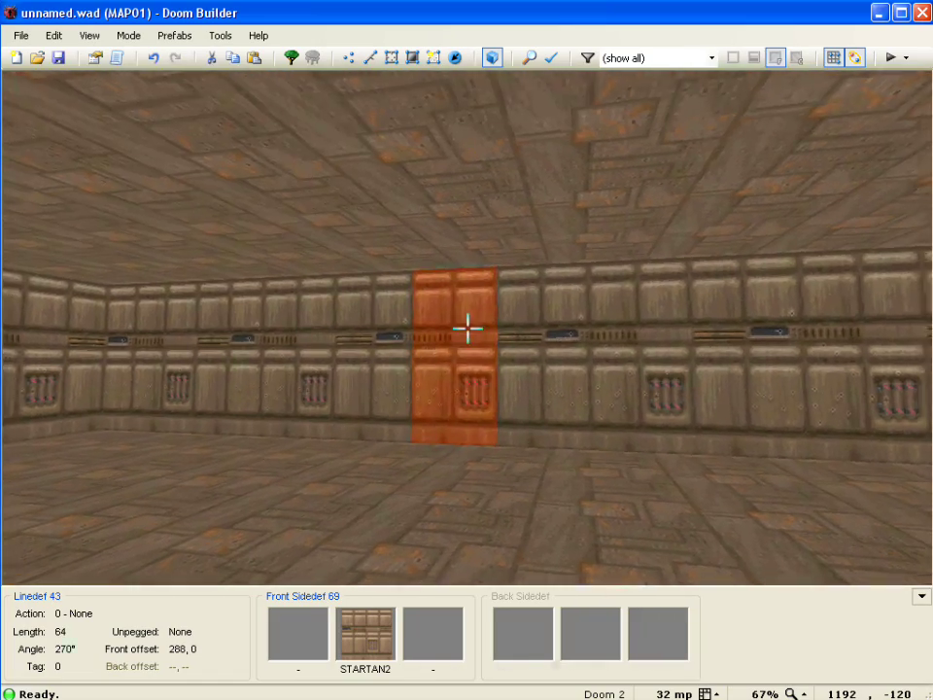
{"action": "right_click", "coordinate": [467, 330]}
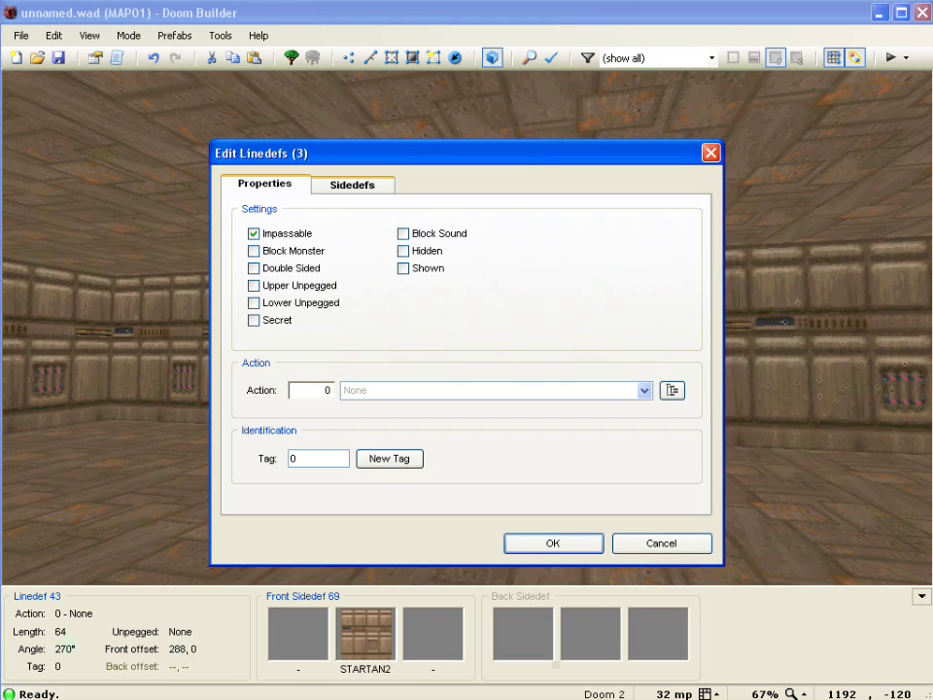
{"action": "left_click", "coordinate": [352, 185]}
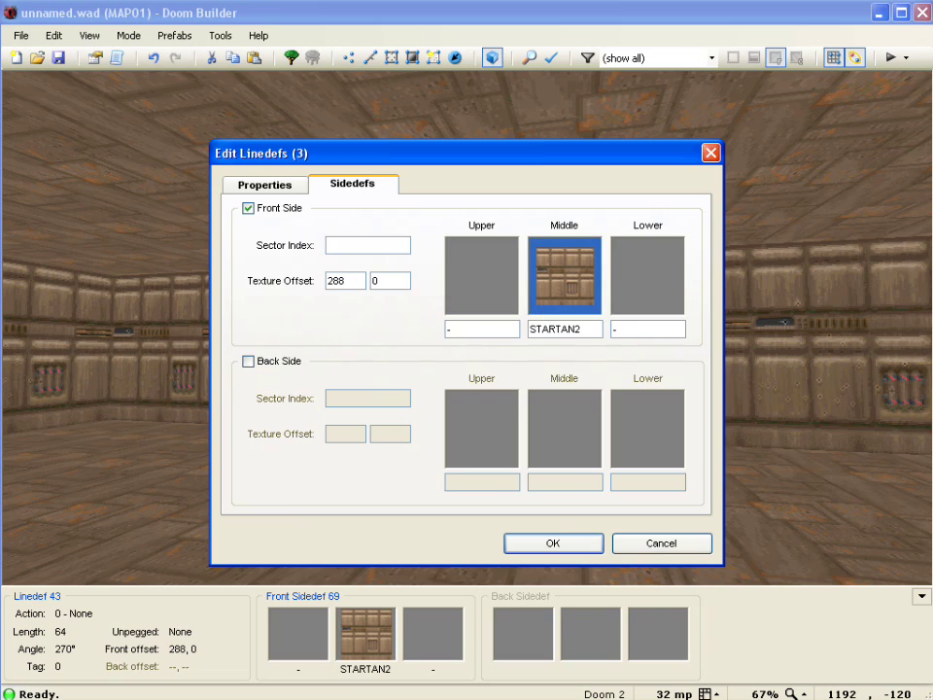
{"action": "left_click", "coordinate": [564, 276]}
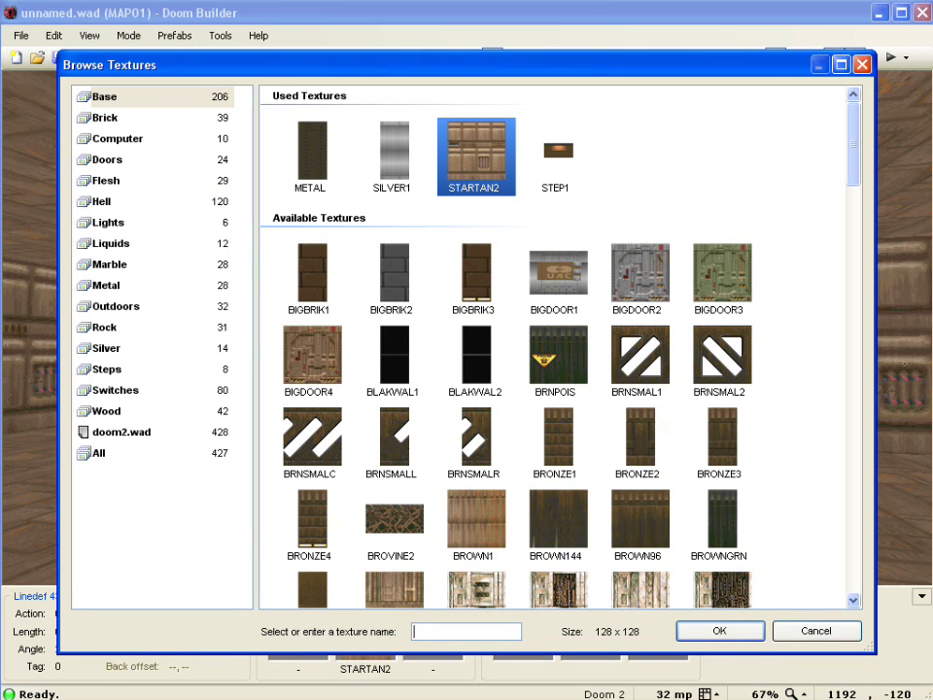
{"action": "left_click", "coordinate": [109, 222]}
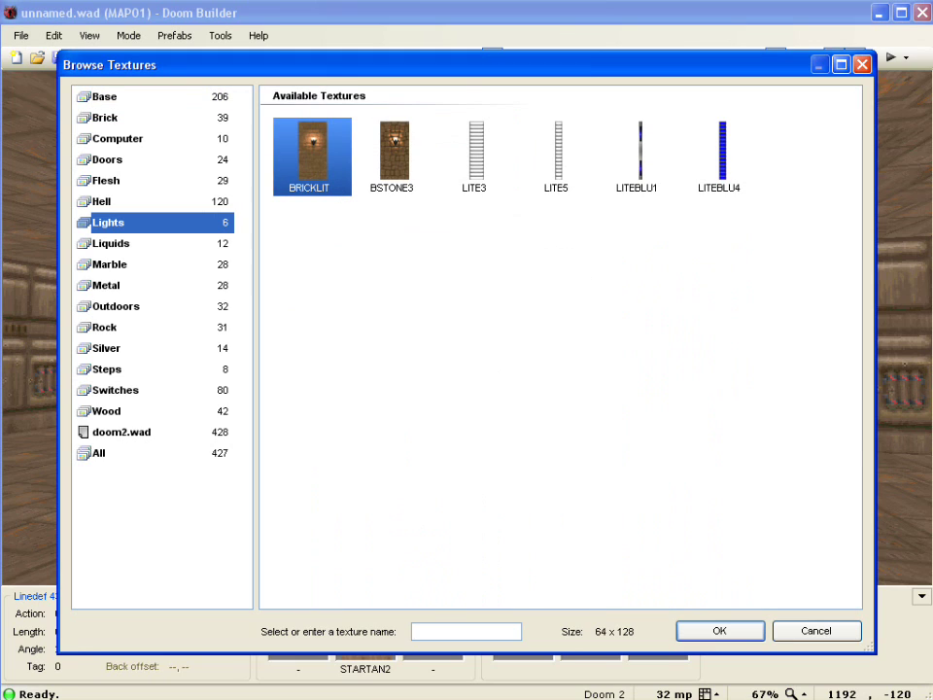
{"action": "left_click", "coordinate": [476, 155]}
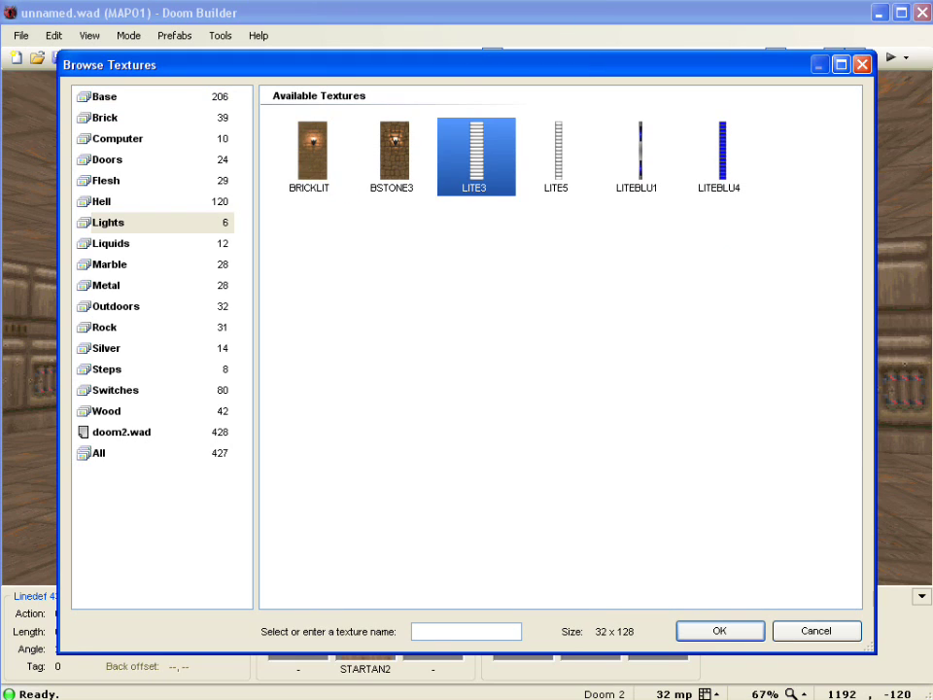
{"action": "left_click", "coordinate": [720, 631]}
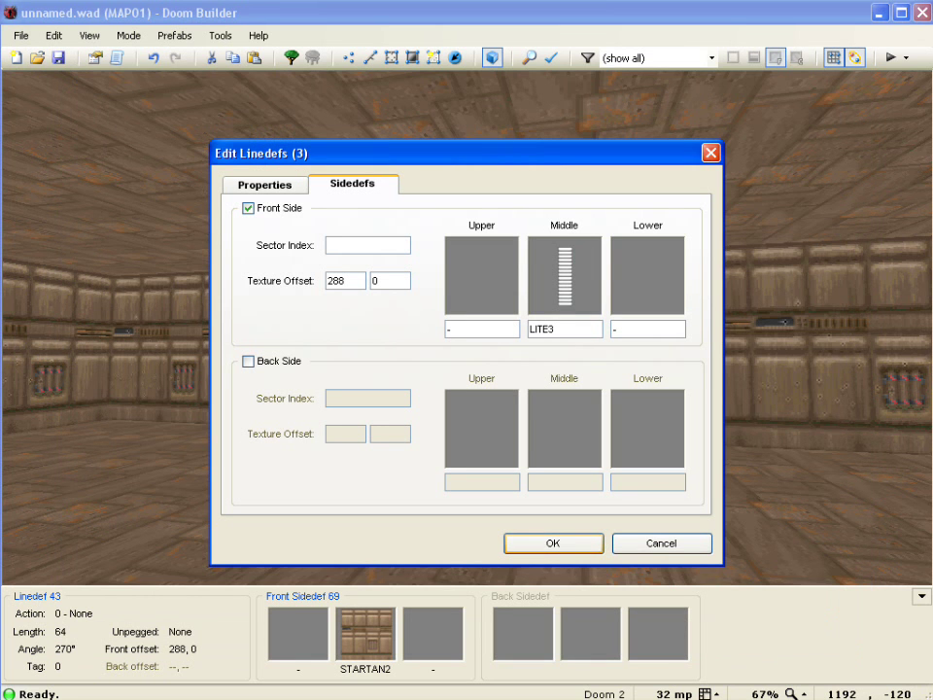
{"action": "key", "text": "Return"}
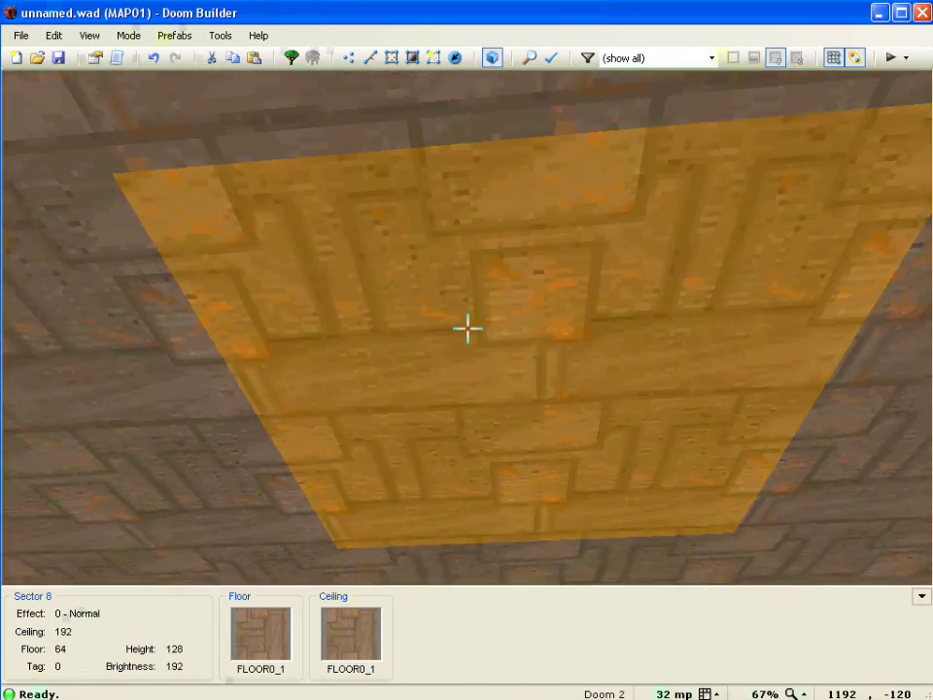
Step: Copy the CEIL1_2 ceiling flat onto the central square sector's ceiling in the eastern room and lower that ceiling to 176
{"action": "key", "text": "e"}
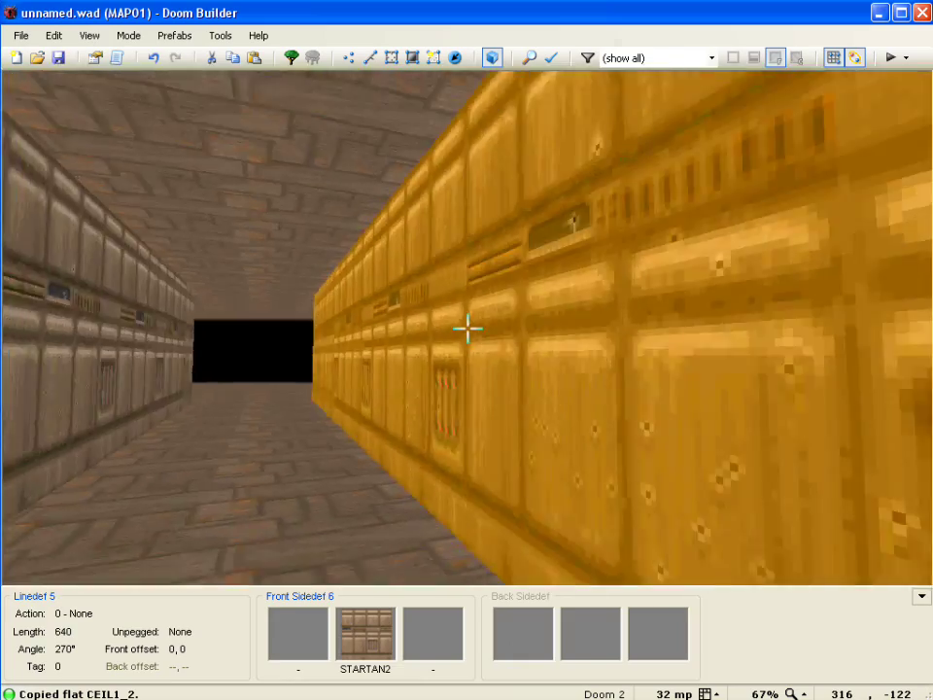
{"action": "key", "text": "e"}
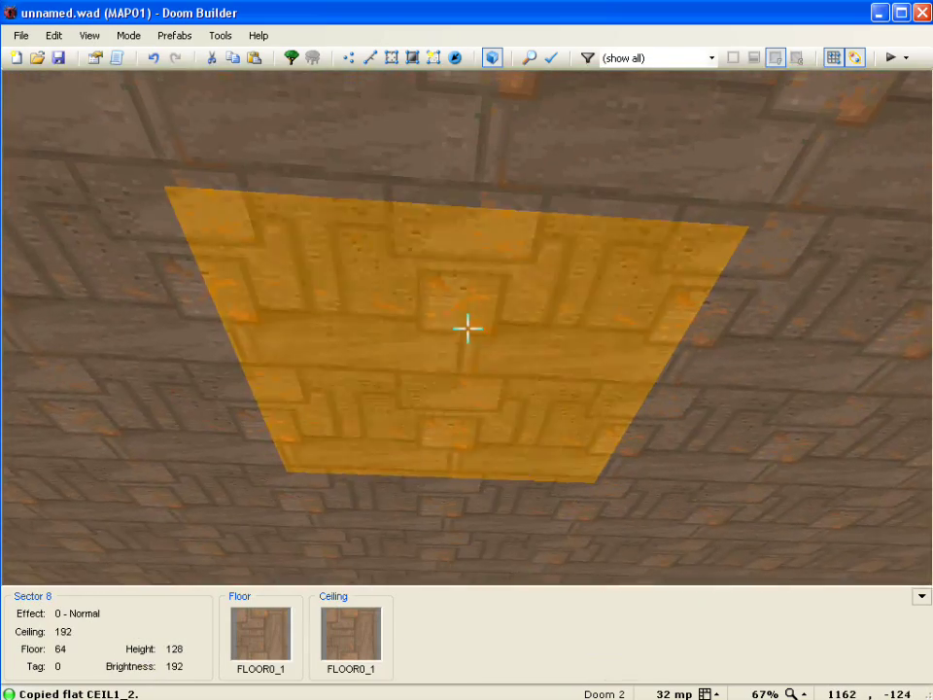
{"action": "key", "text": "ctrl+v"}
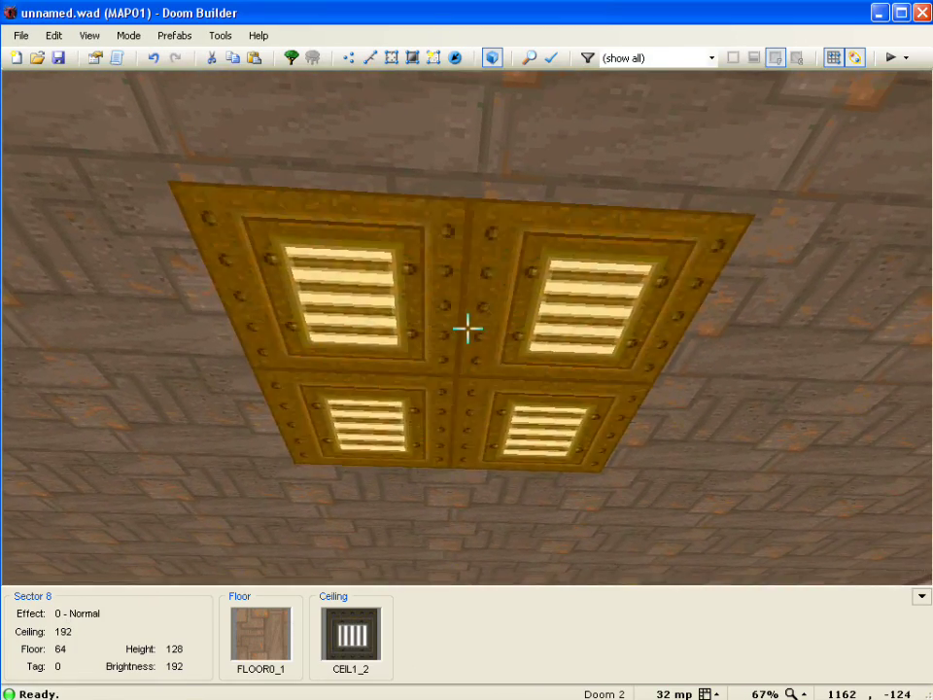
{"action": "scroll", "coordinate": [467, 331], "scroll_direction": "down", "scroll_amount": 2}
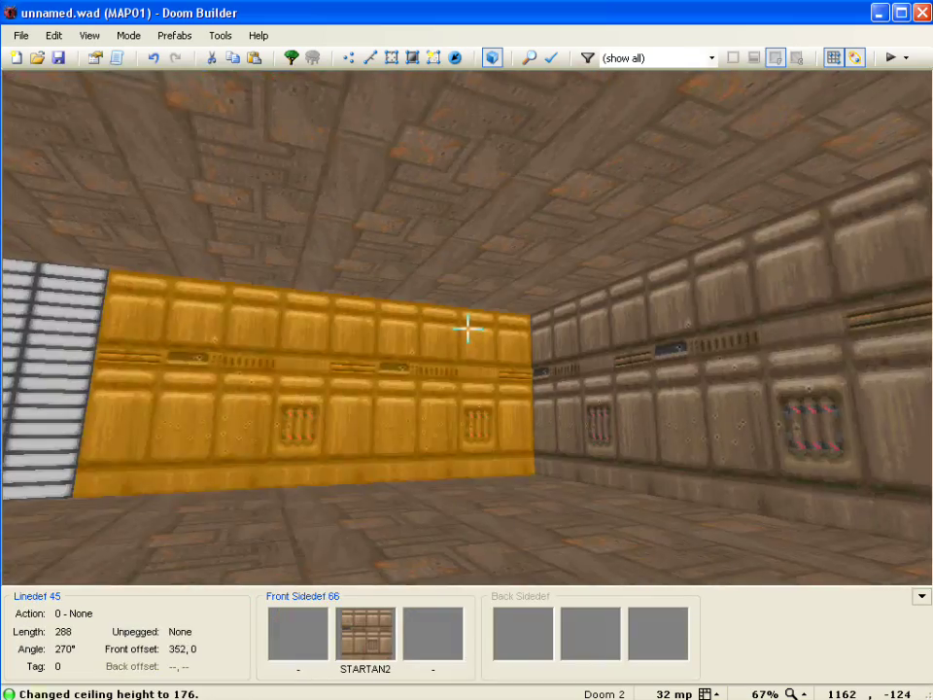
Step: Copy the METAL texture from the western ceiling light's side and flood-fill it across the sides of the eastern room's ceiling light
{"action": "key", "text": "w"}
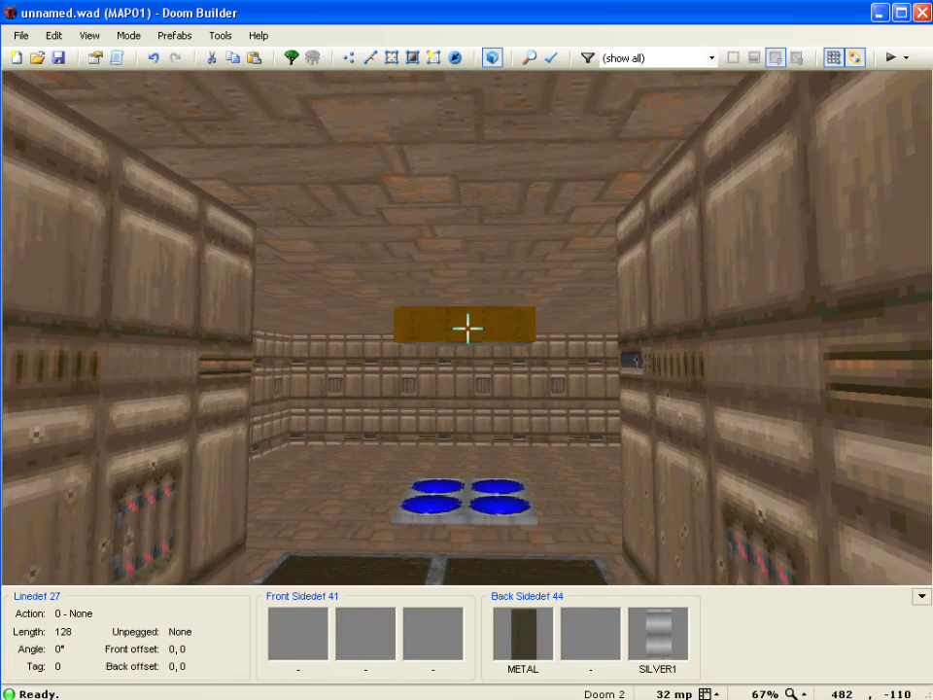
{"action": "key", "text": "ctrl+c"}
{"action": "key", "text": "w"}
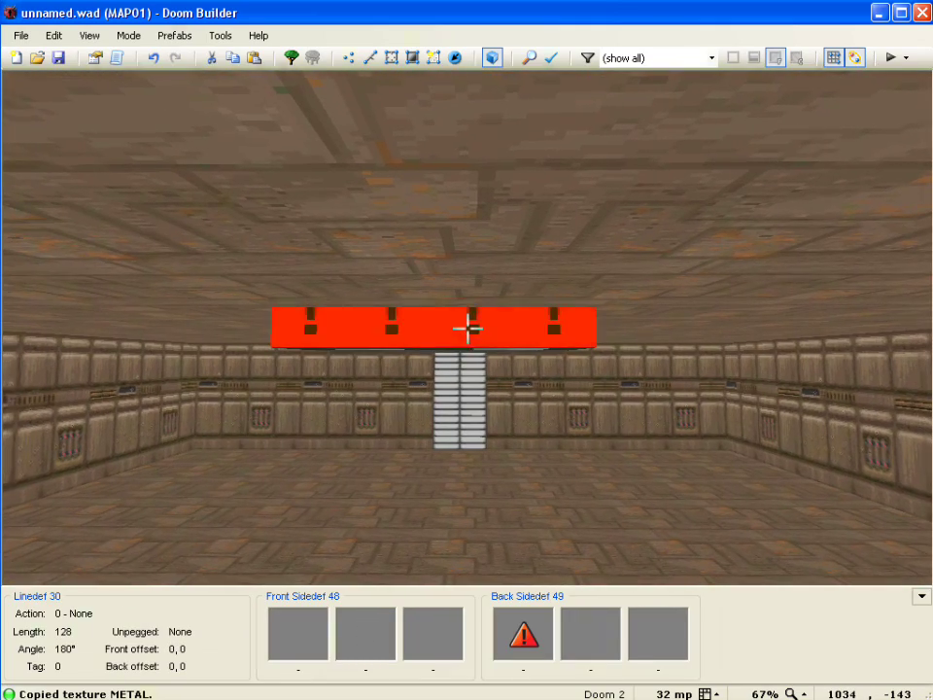
{"action": "middle_click", "coordinate": [467, 329]}
{"action": "key", "text": "f"}
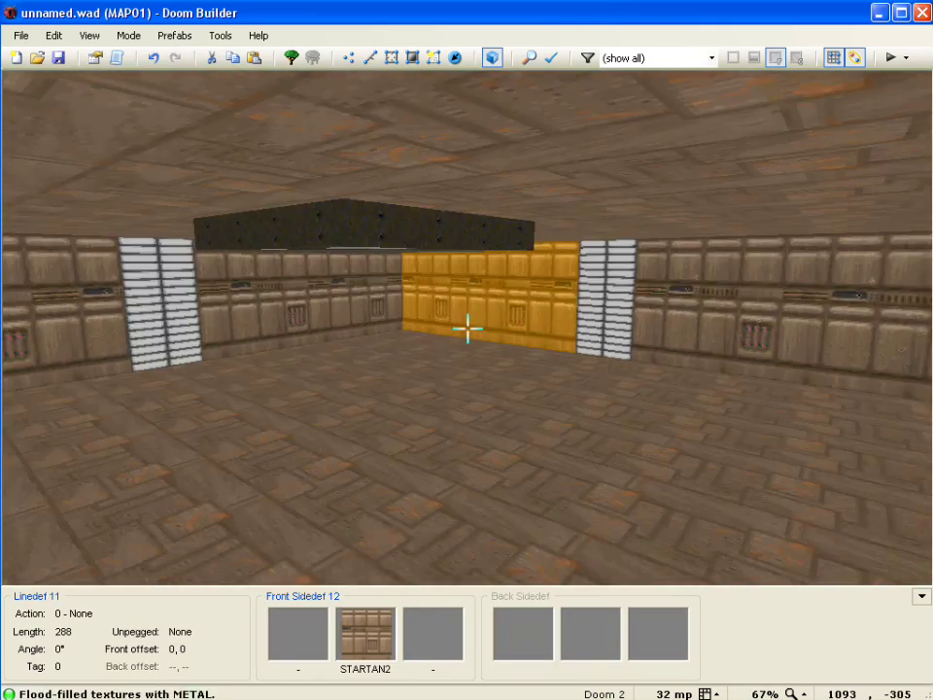
Step: Select the floors of the central square and the three beam sectors in the eastern room and raise their brightness four increments
{"action": "key", "text": "e"}
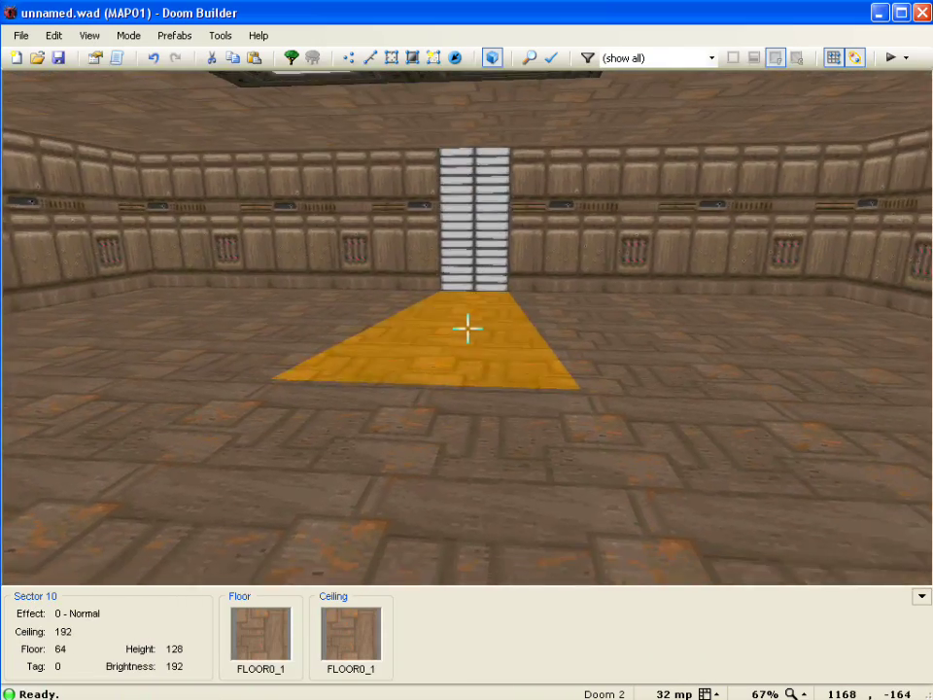
{"action": "left_click", "coordinate": [466, 328]}
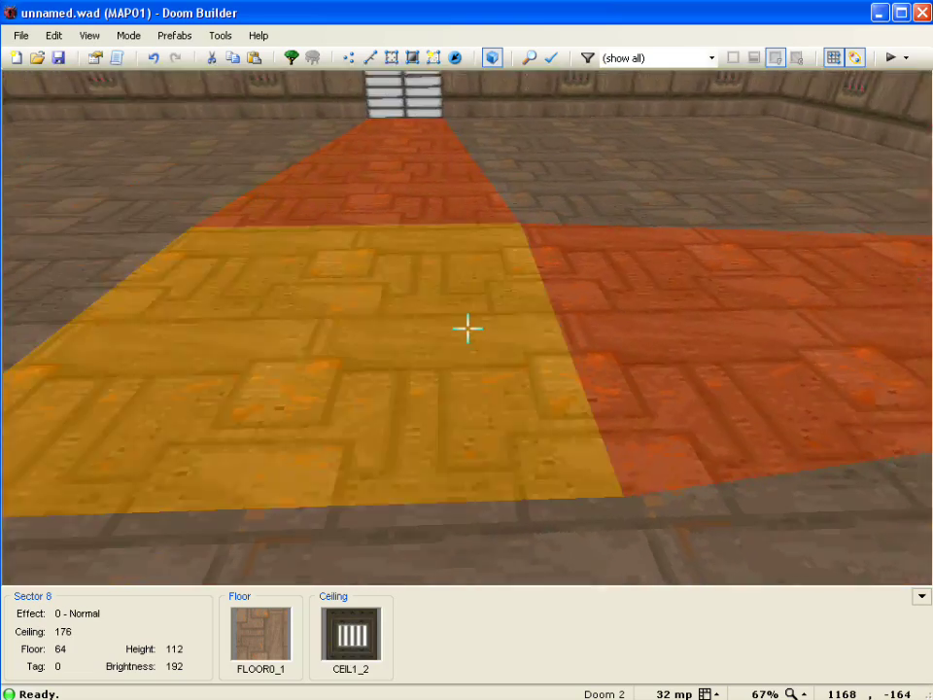
{"action": "left_click", "coordinate": [467, 329]}
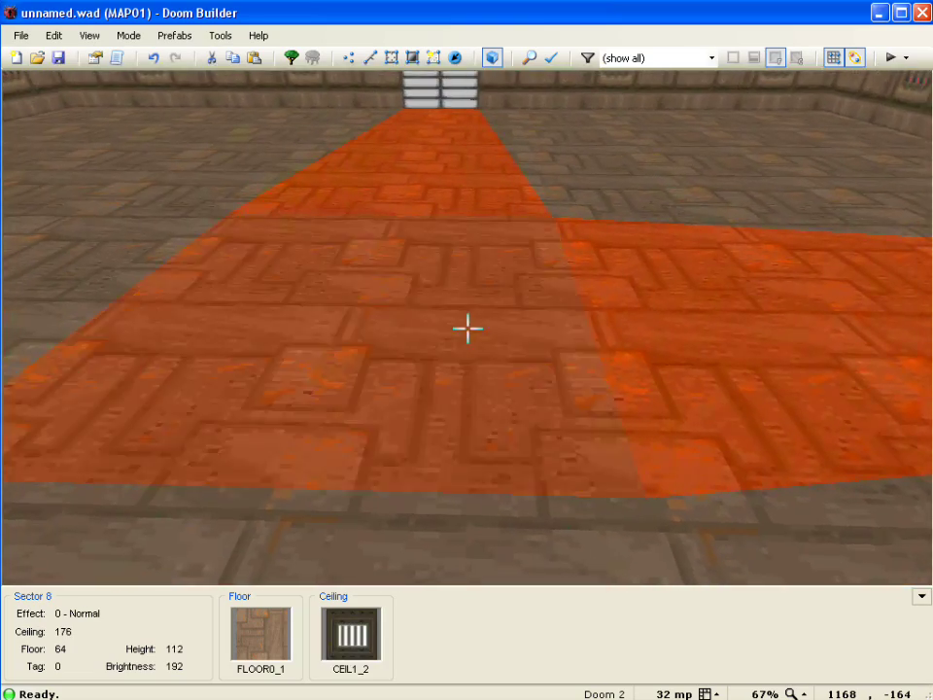
{"action": "left_click", "coordinate": [466, 328]}
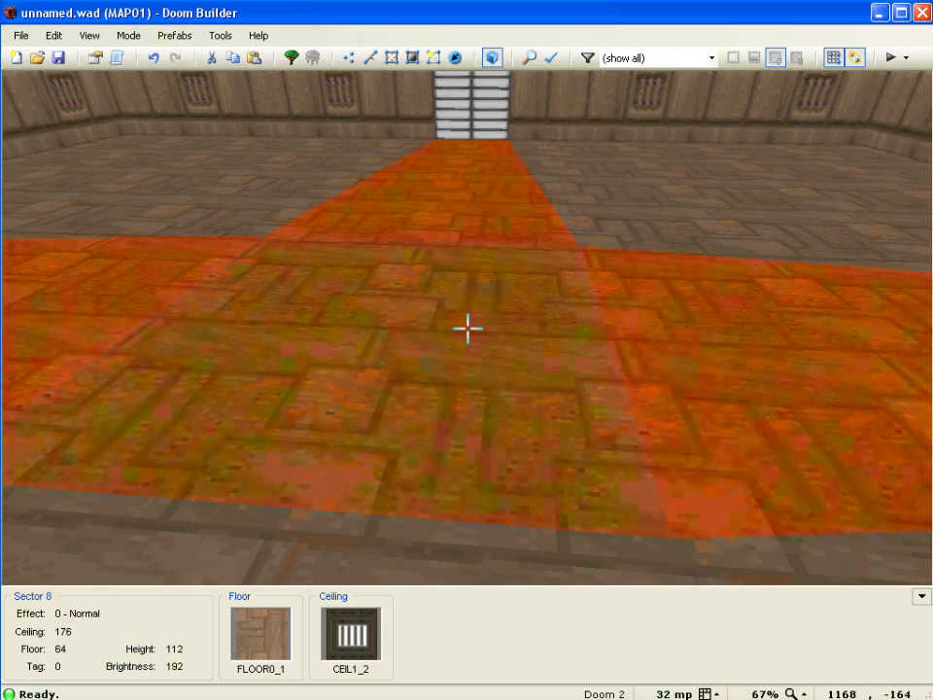
{"action": "scroll", "coordinate": [467, 328], "scroll_direction": "up", "scroll_amount": 4, "text": "ctrl"}
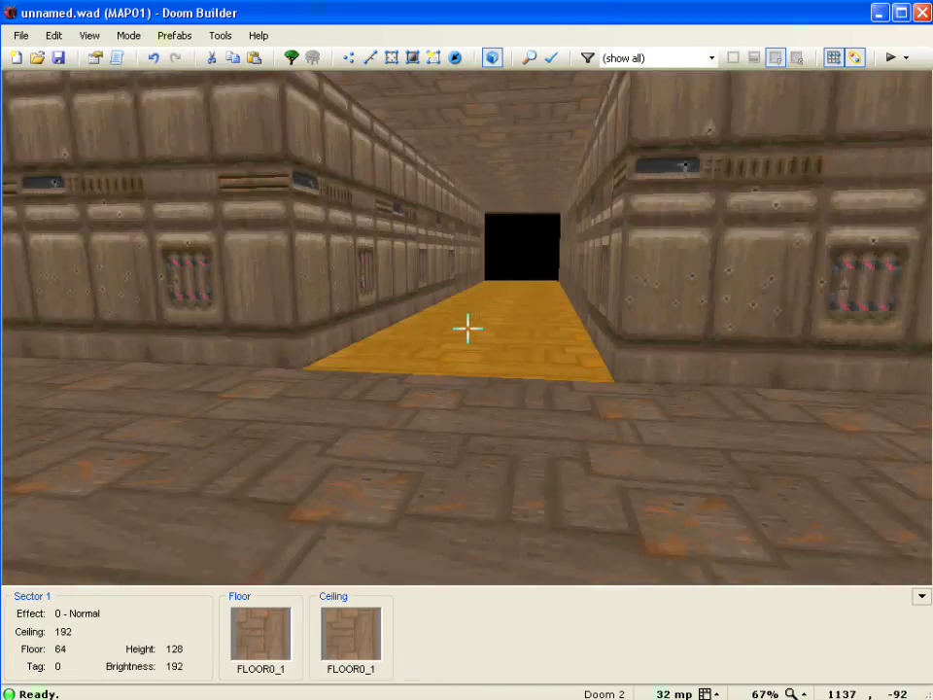
{"action": "key", "text": "w"}
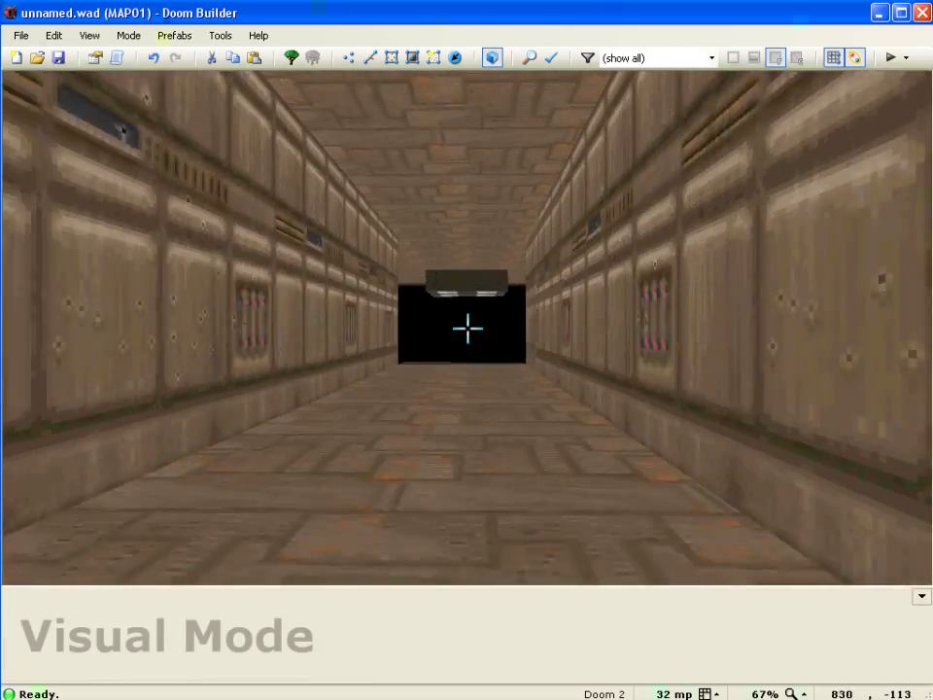
{"action": "key", "text": "w"}
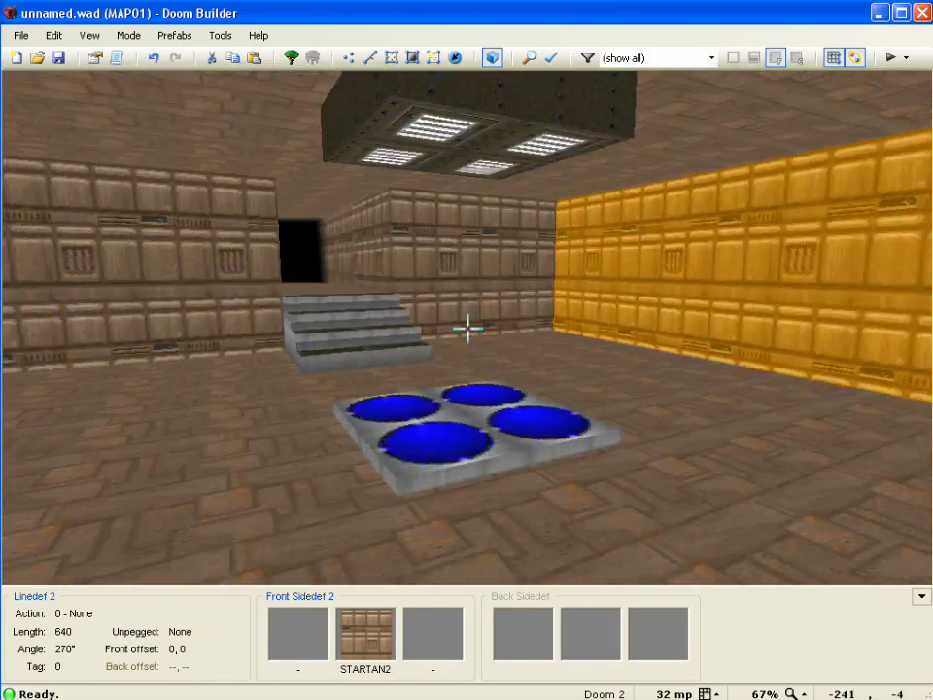
{"action": "key", "text": "w"}
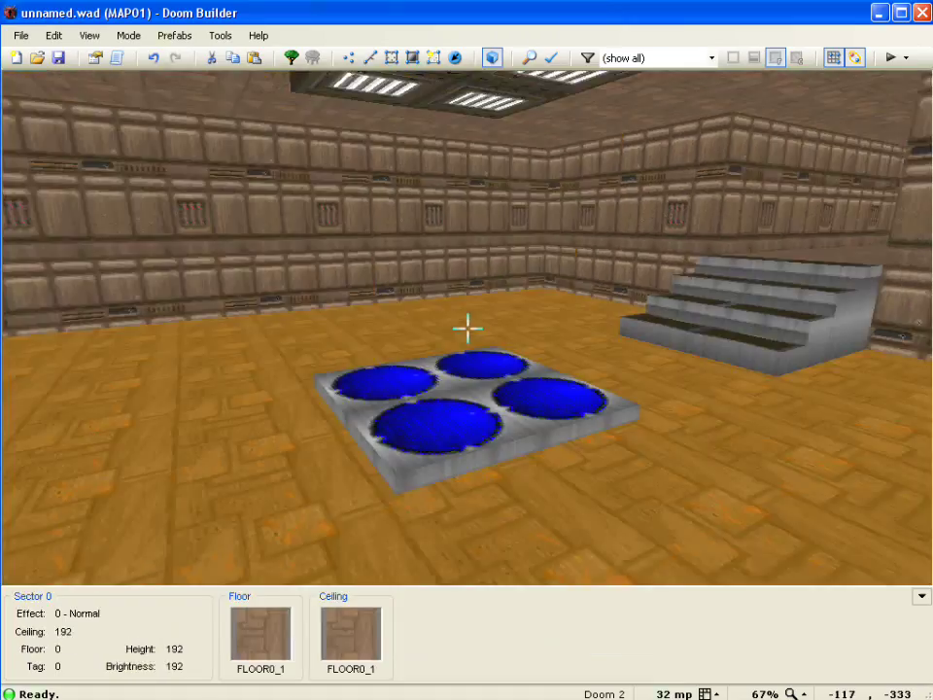
{"action": "key", "text": "s"}
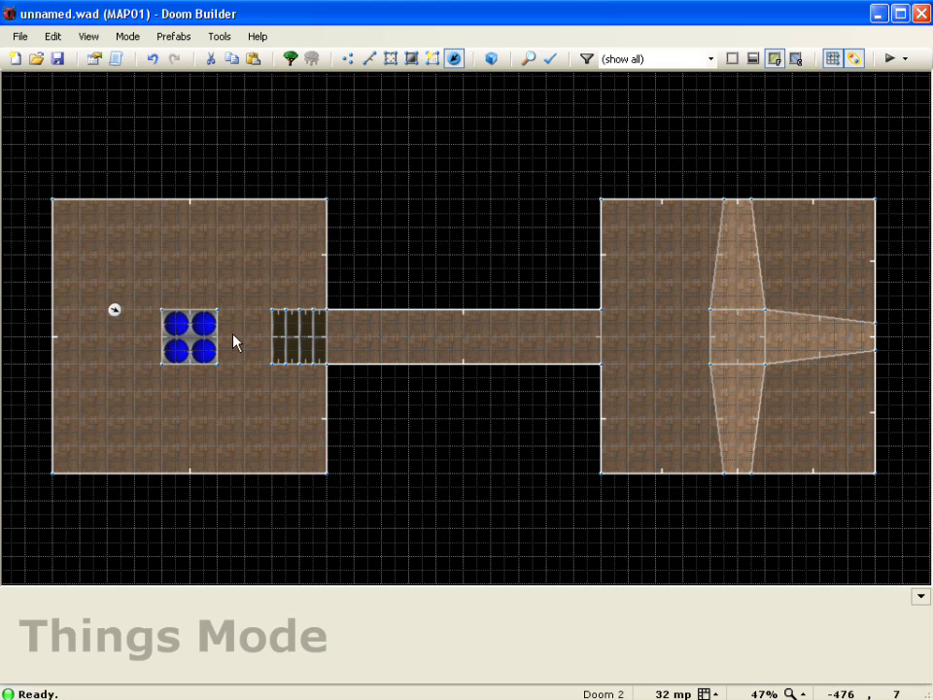
Step: Insert a Player 1 start at the centre of the blue platform in the western room, facing east at angle 0
{"action": "right_click", "coordinate": [188, 337]}
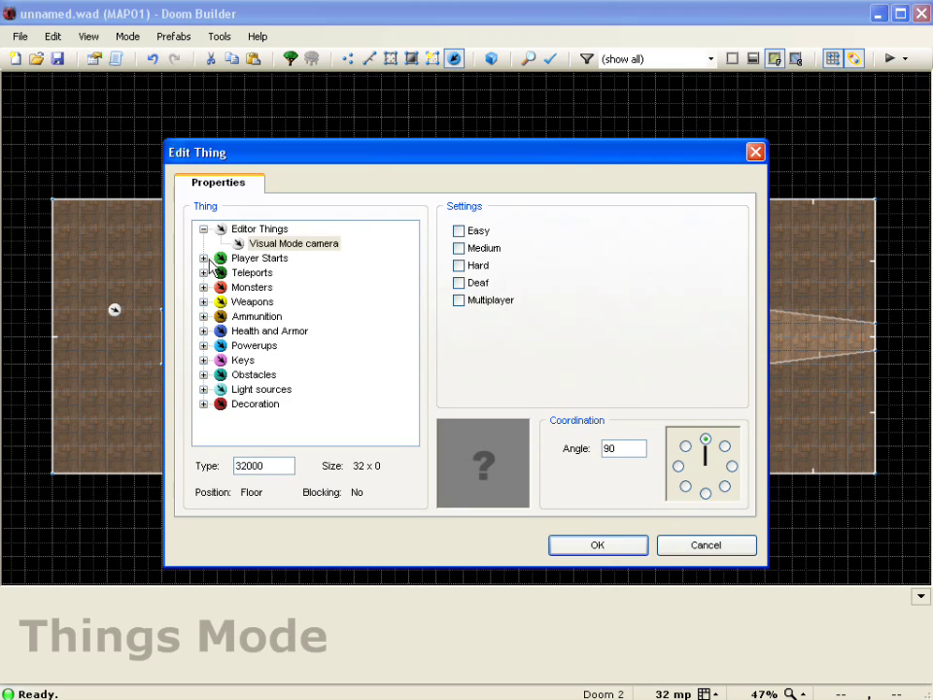
{"action": "left_click", "coordinate": [205, 259]}
{"action": "left_click", "coordinate": [295, 276]}
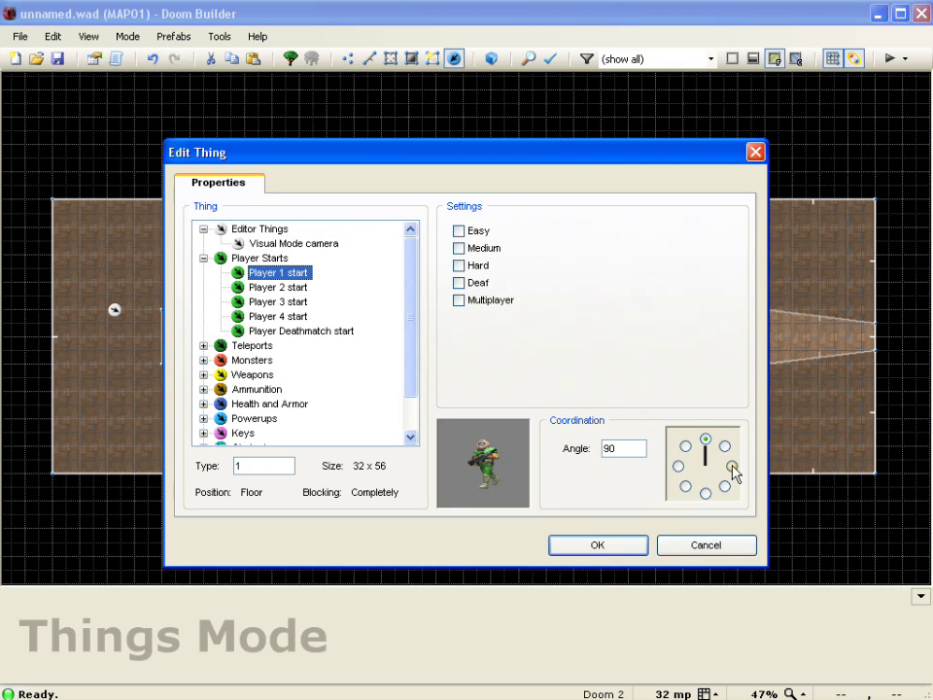
{"action": "left_click", "coordinate": [639, 547]}
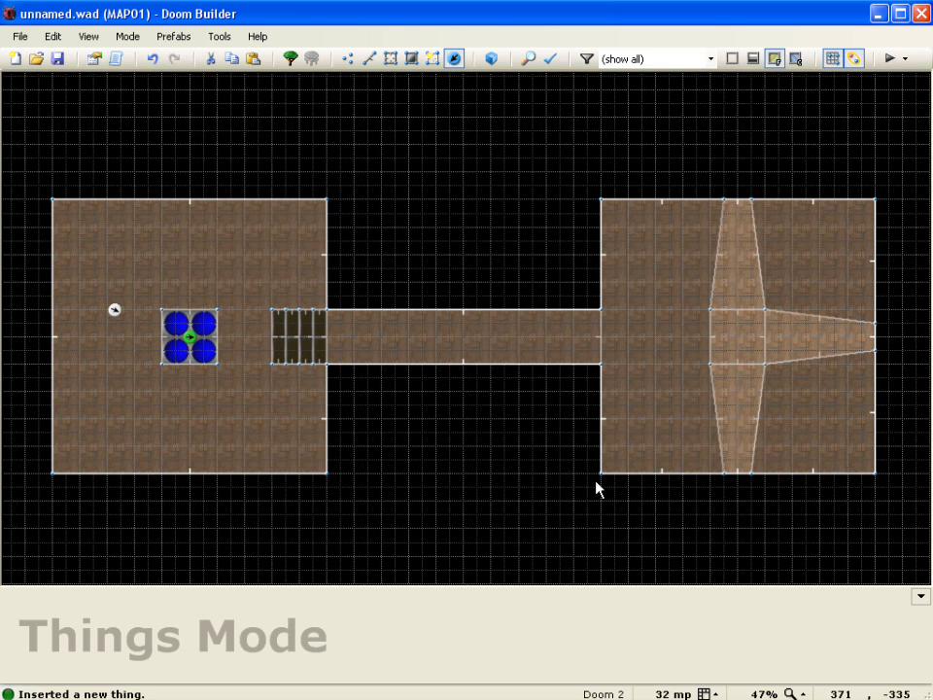
Step: Insert a Shotgun from the Weapons category in the middle of the corridor
{"action": "right_click", "coordinate": [465, 336]}
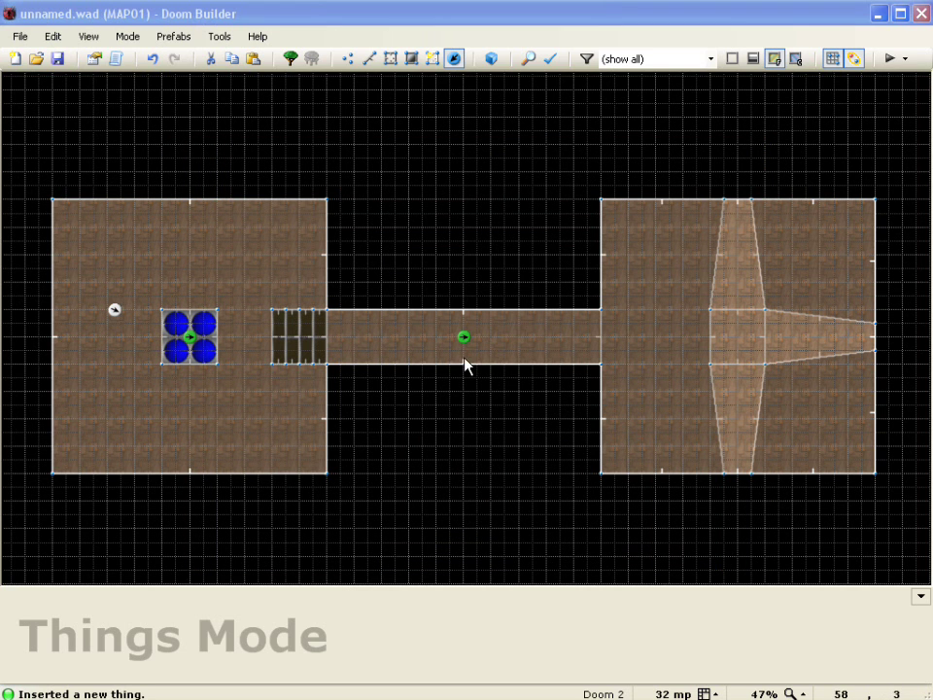
{"action": "left_click", "coordinate": [204, 244]}
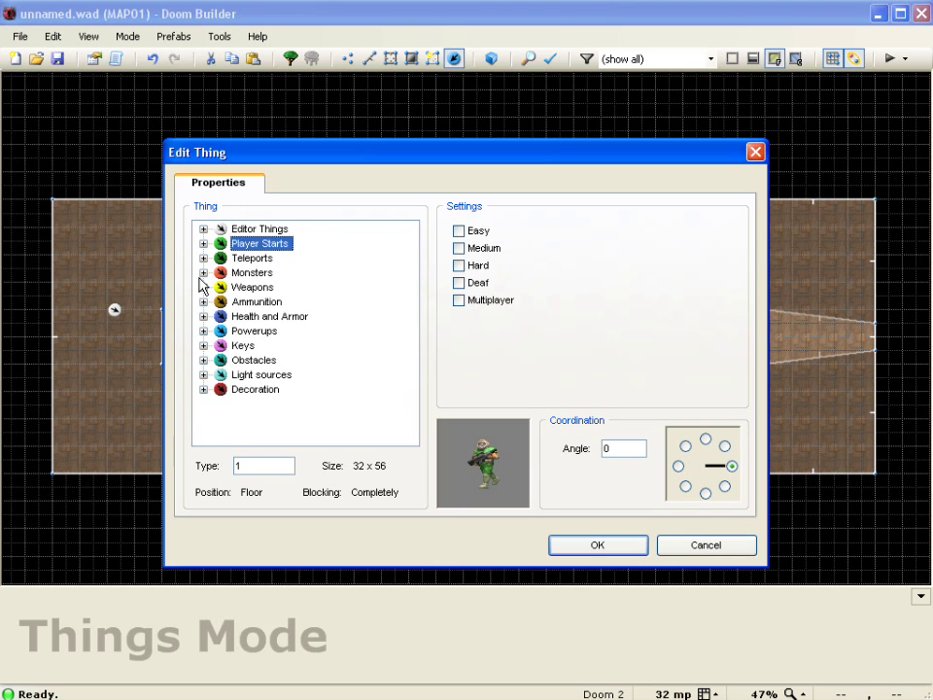
{"action": "left_click", "coordinate": [203, 286]}
{"action": "left_click", "coordinate": [273, 374]}
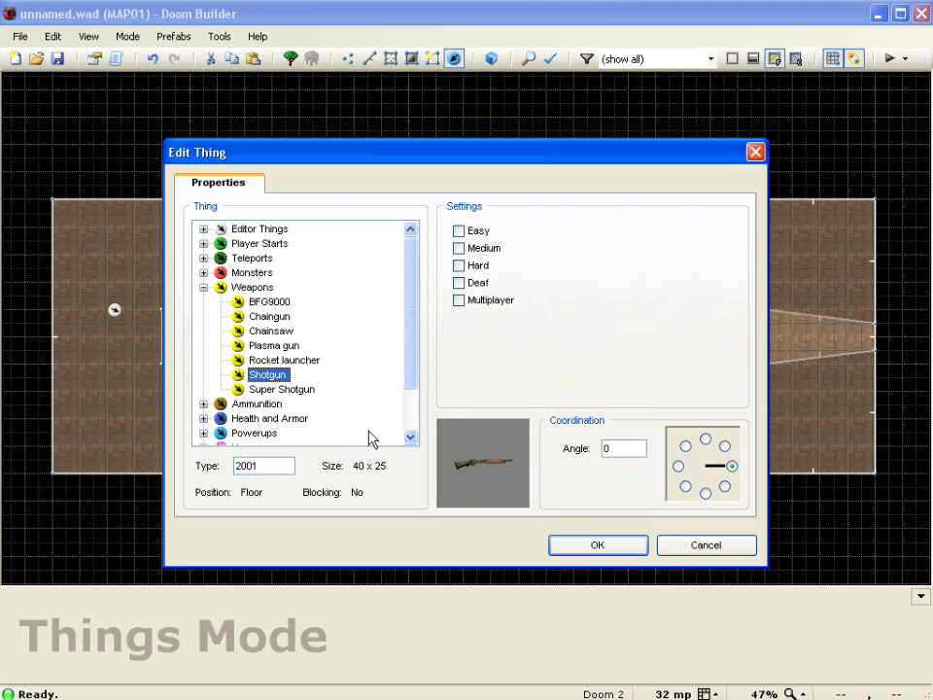
{"action": "left_click", "coordinate": [598, 546]}
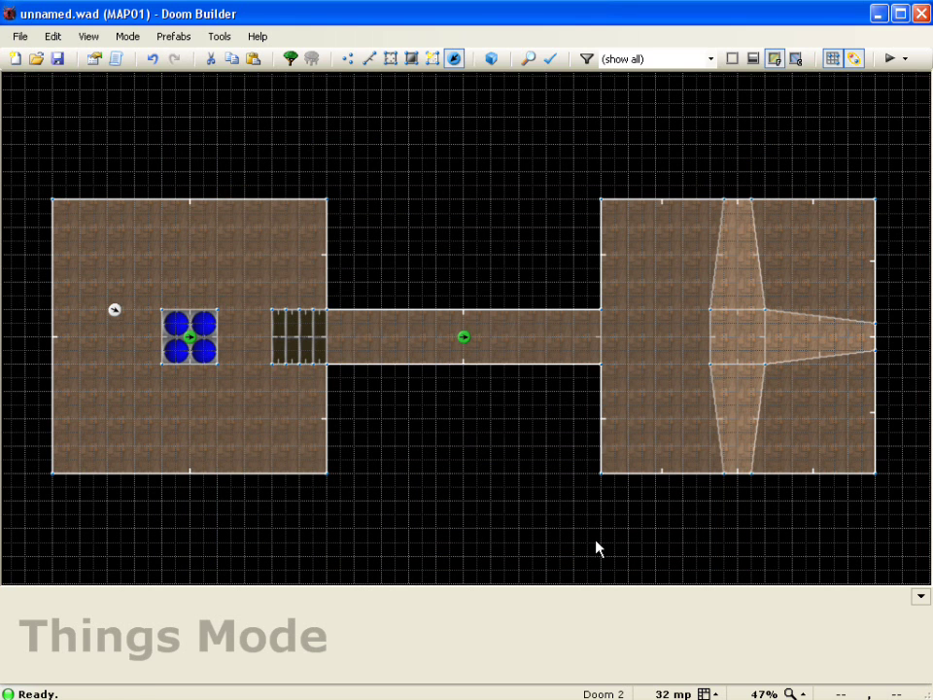
Step: Insert a Demon monster in the eastern room, just south of the corridor entrance, facing north at angle 90
{"action": "right_click", "coordinate": [628, 399]}
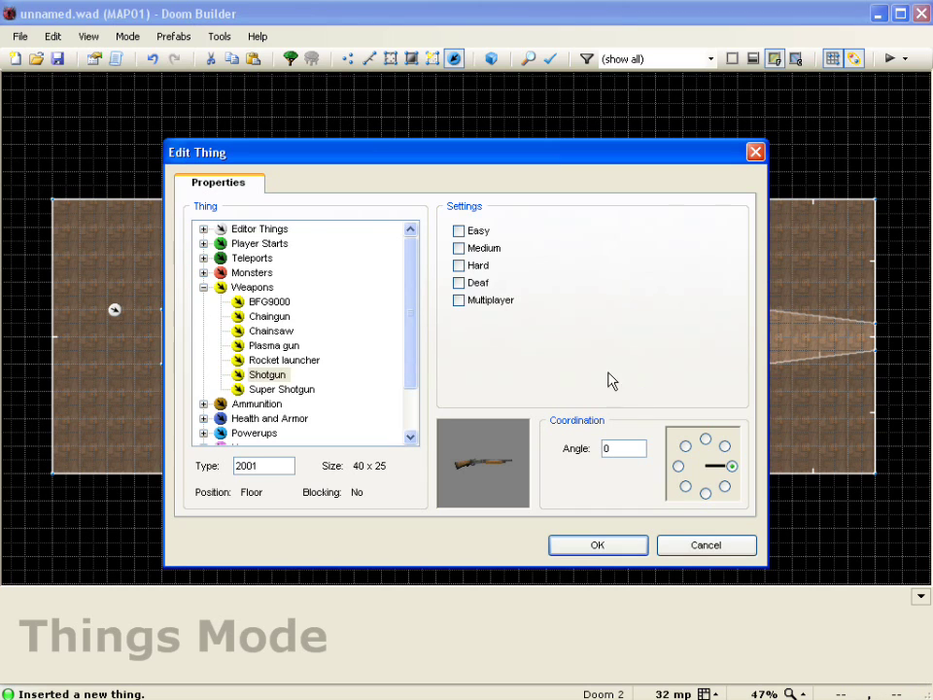
{"action": "left_click", "coordinate": [204, 287]}
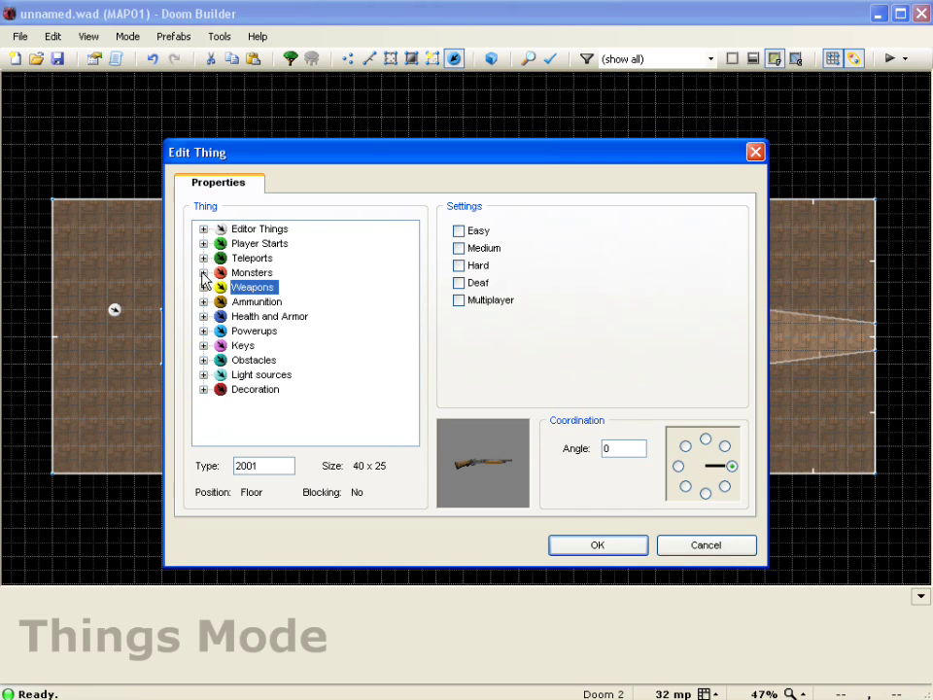
{"action": "left_click", "coordinate": [203, 272]}
{"action": "left_click", "coordinate": [265, 346]}
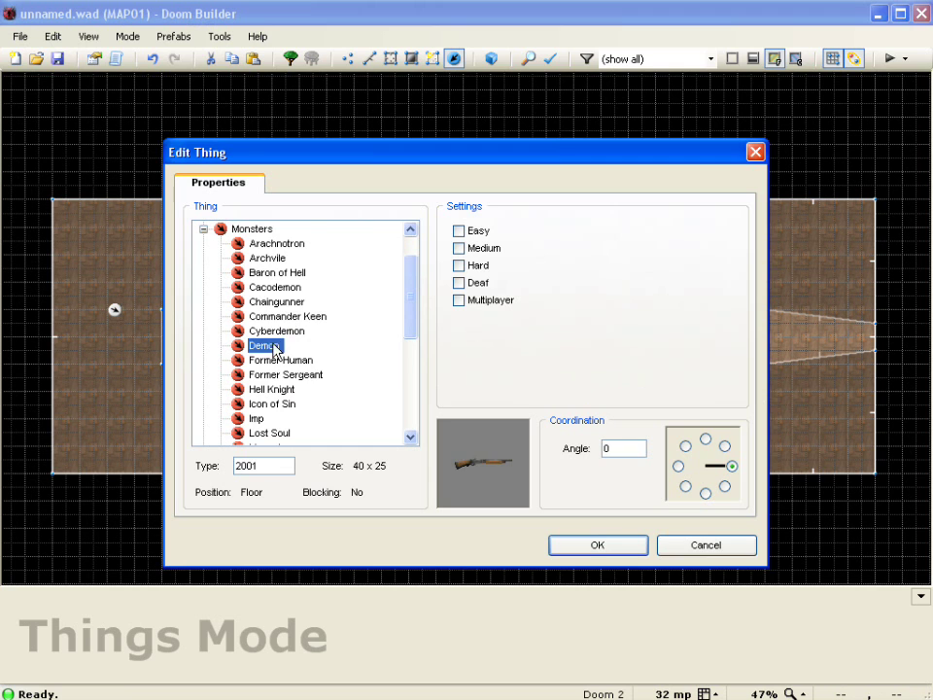
{"action": "left_click", "coordinate": [705, 440]}
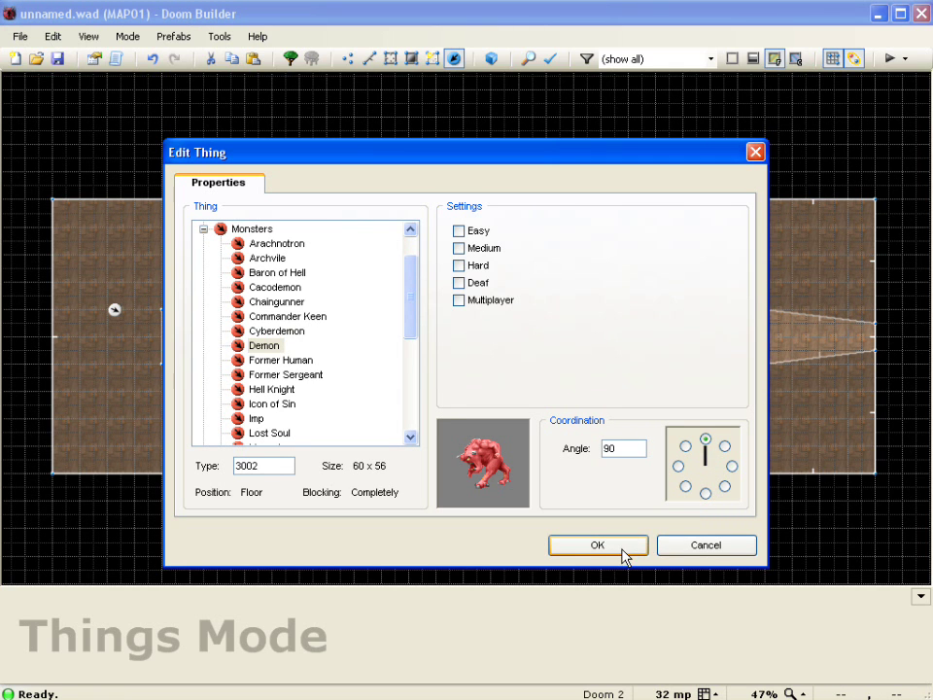
{"action": "left_click", "coordinate": [622, 550]}
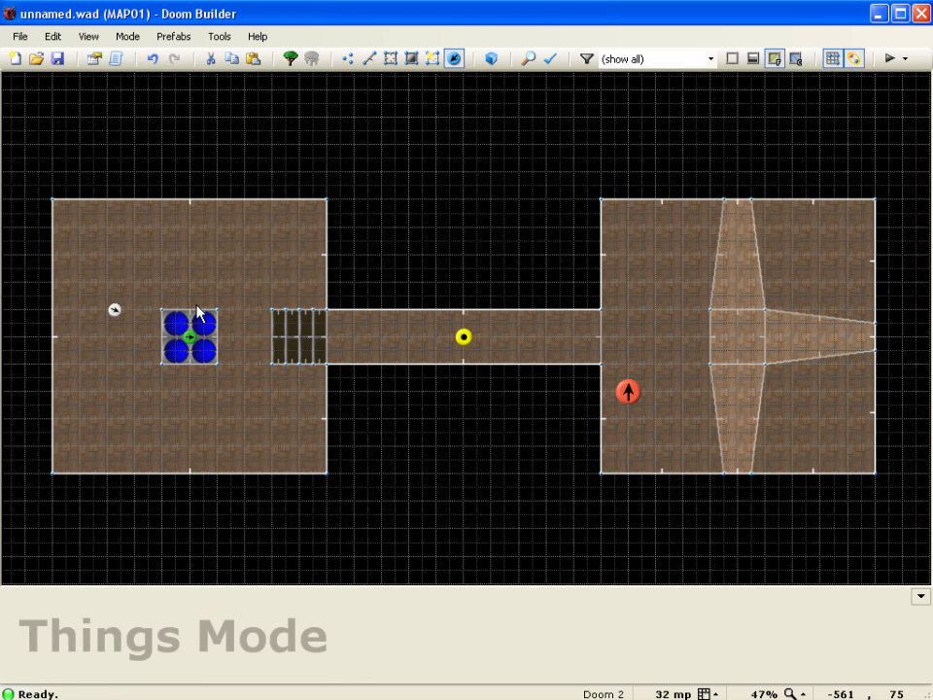
Step: Examine the player start, shotgun and demon in Visual Mode by moving through both rooms and the corridor
{"action": "key", "text": "w"}
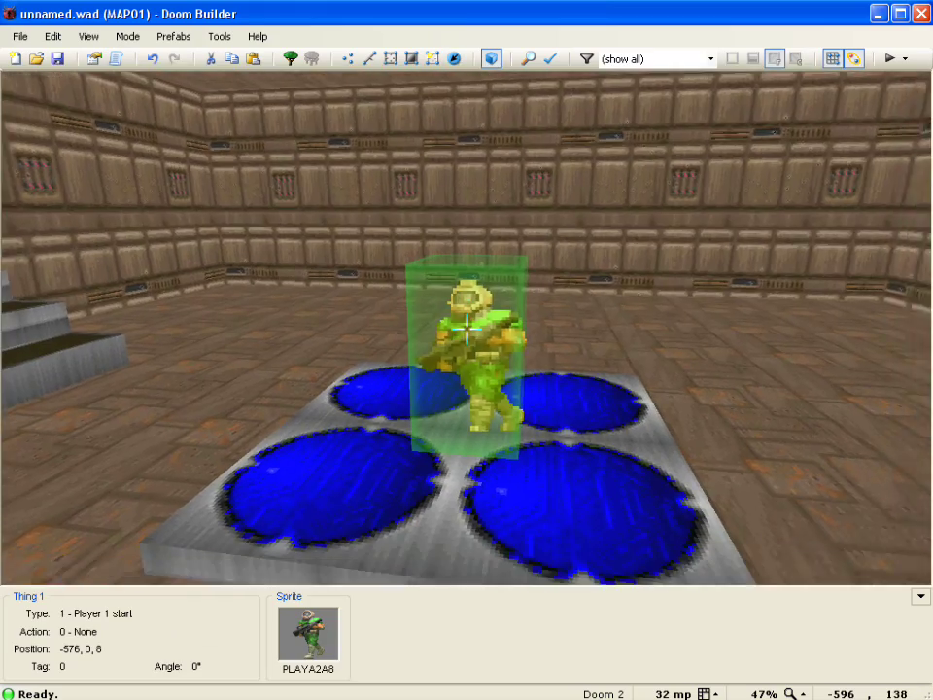
{"action": "key", "text": "f"}
{"action": "key", "text": "e"}
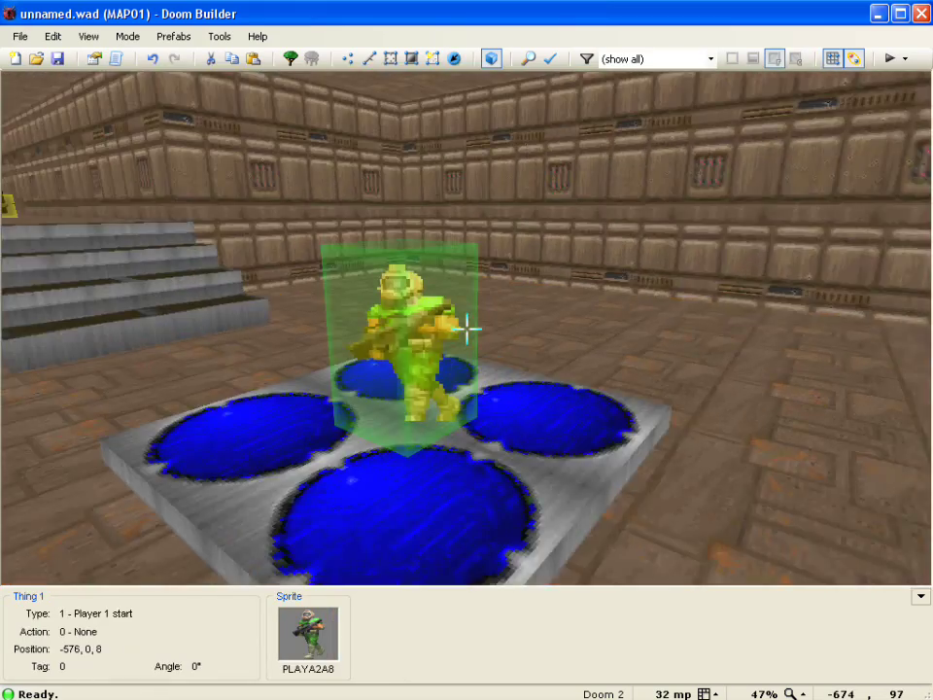
{"action": "key", "text": "e"}
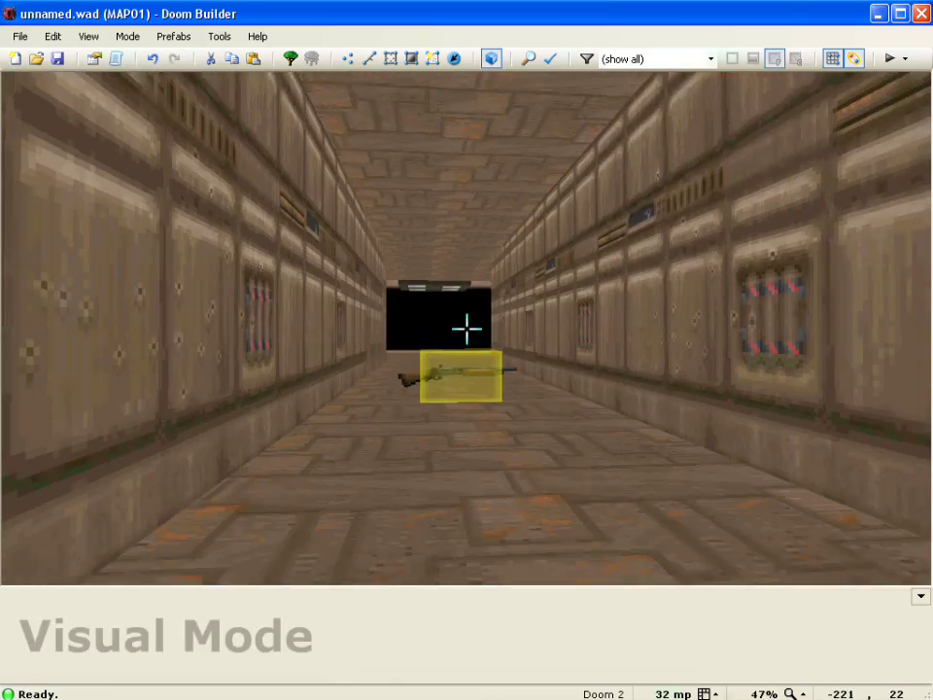
{"action": "key", "text": "e"}
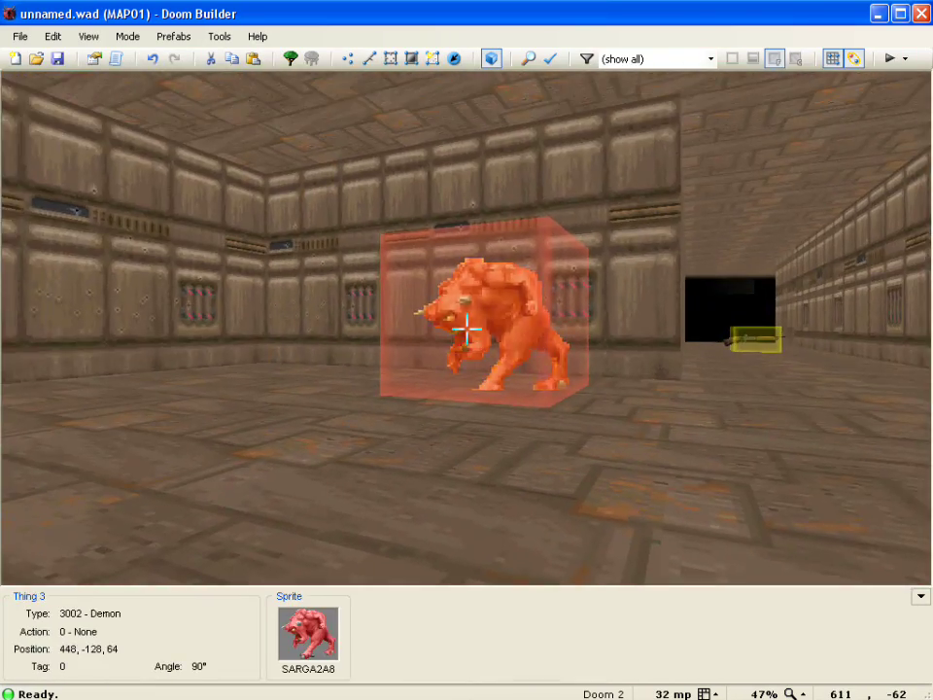
{"action": "key", "text": "e"}
{"action": "key", "text": "e"}
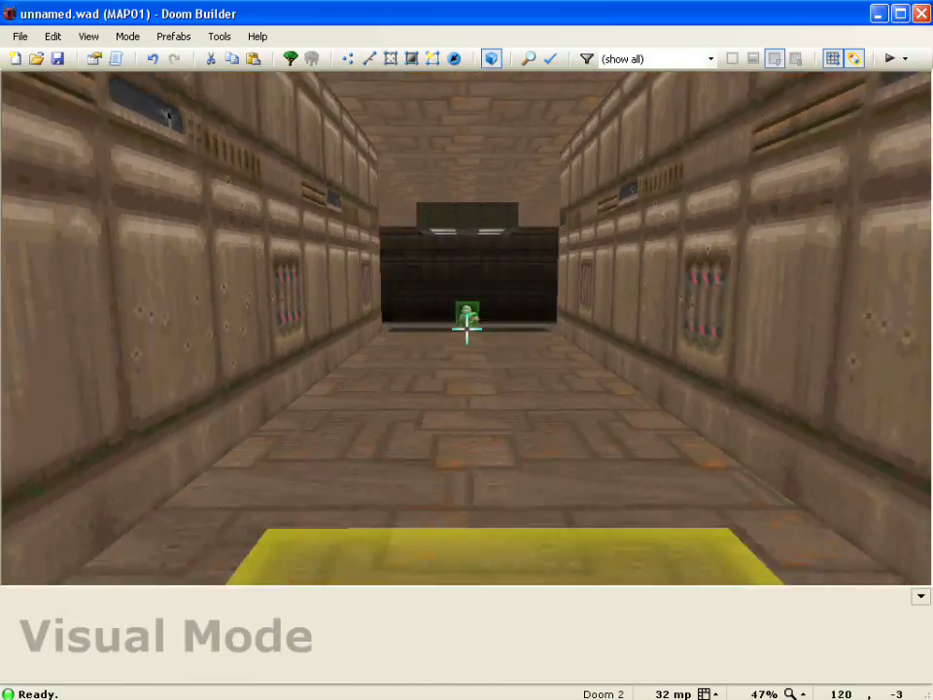
{"action": "key", "text": "d"}
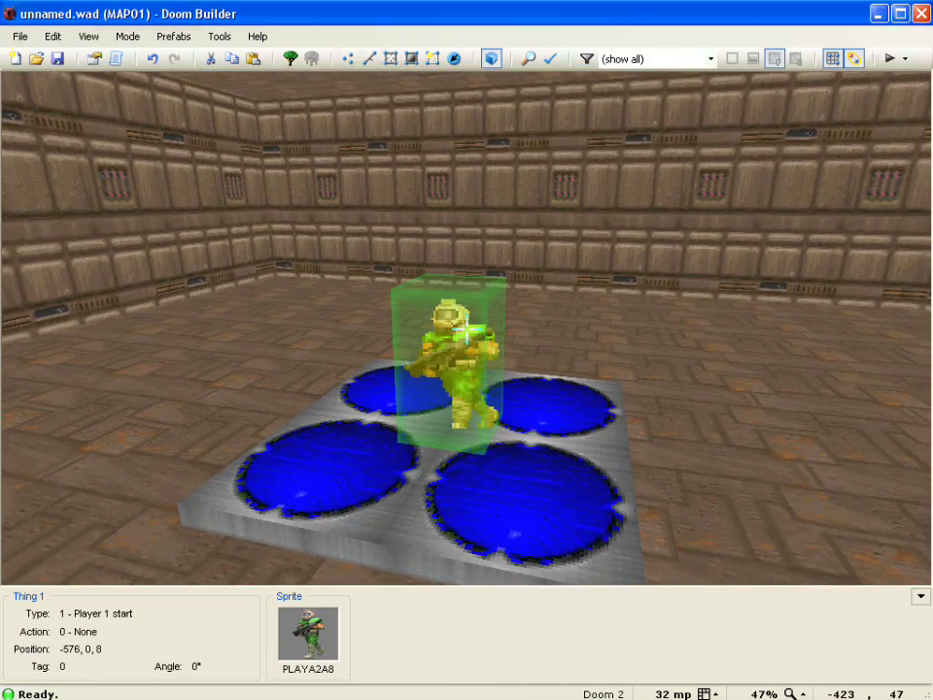
{"action": "key", "text": "f"}
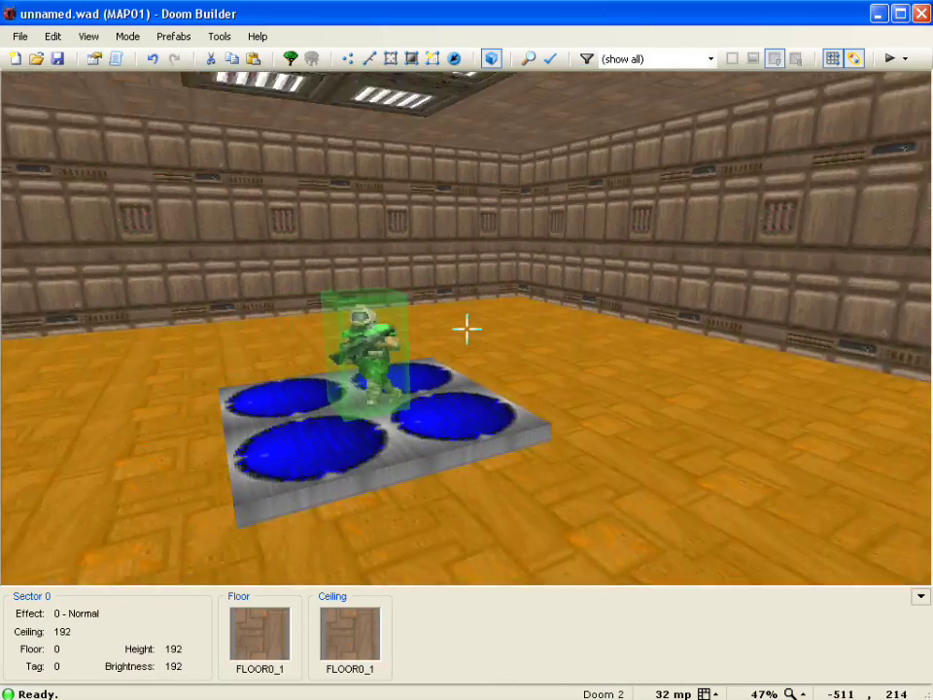
Step: Change the shotgun in the middle of the corridor to a Chainsaw from the Weapons category
{"action": "key", "text": "e"}
{"action": "key", "text": "e"}
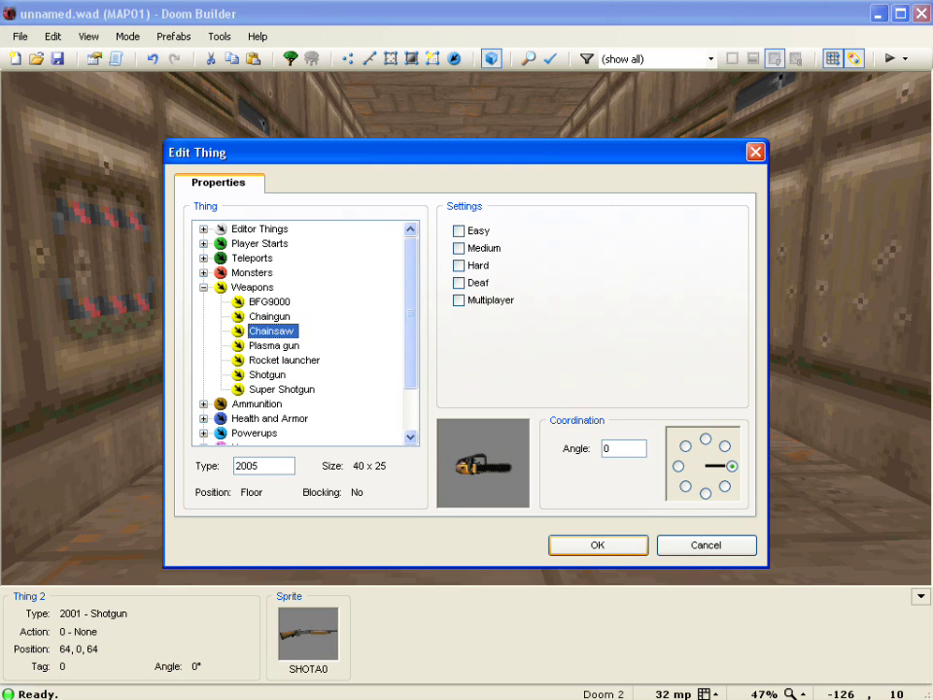
{"action": "left_click", "coordinate": [598, 545]}
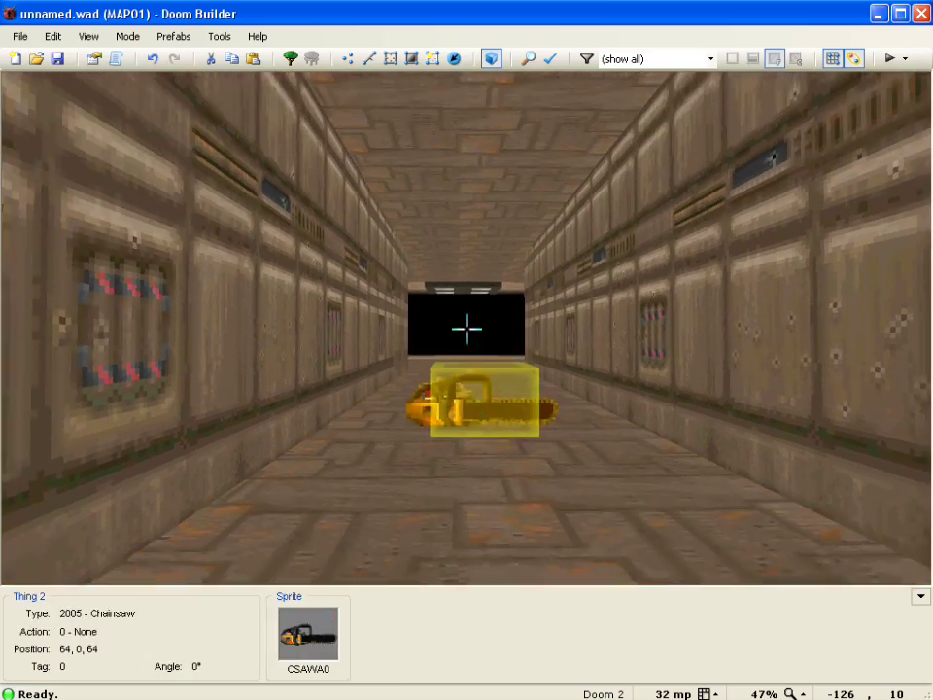
Step: Examine the demon, chainsaw and player start in both rooms and the corridor, and return from Visual Mode to Things Mode
{"action": "key", "text": "e"}
{"action": "key", "text": "e"}
{"action": "key", "text": "d"}
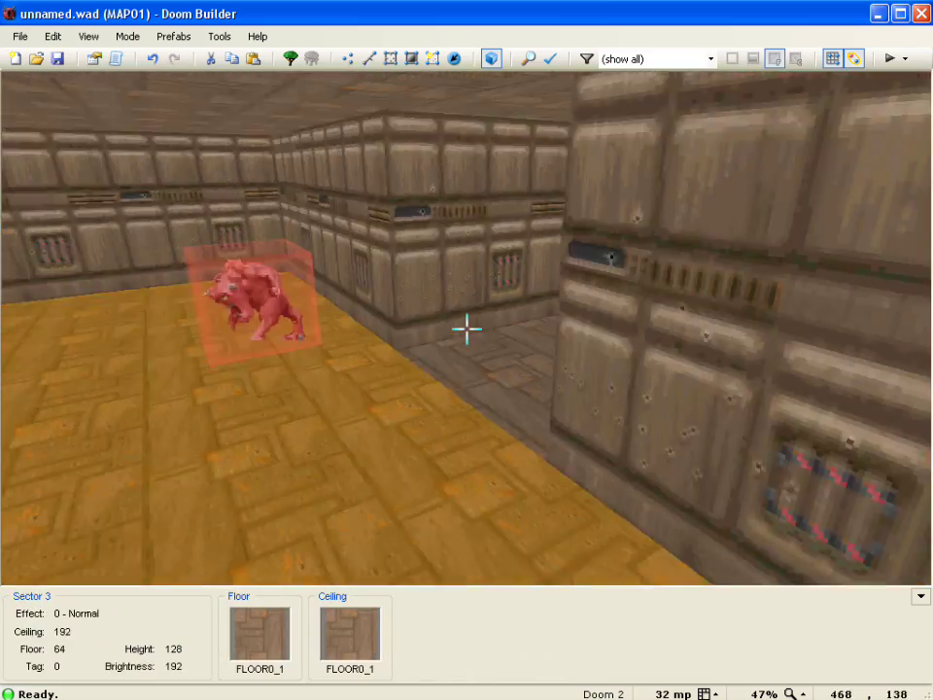
{"action": "key", "text": "e"}
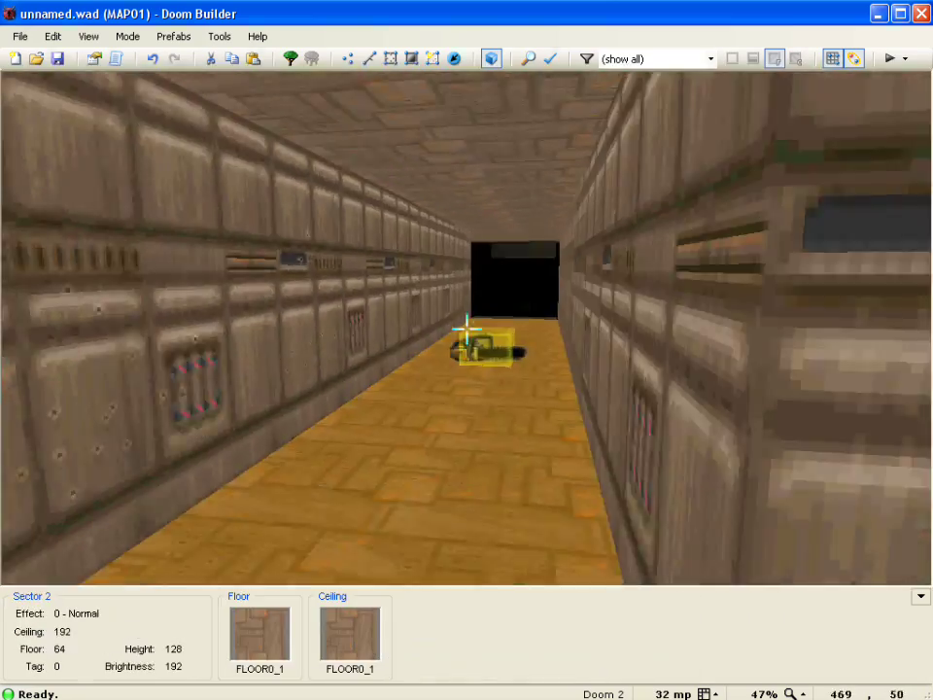
{"action": "key", "text": "e"}
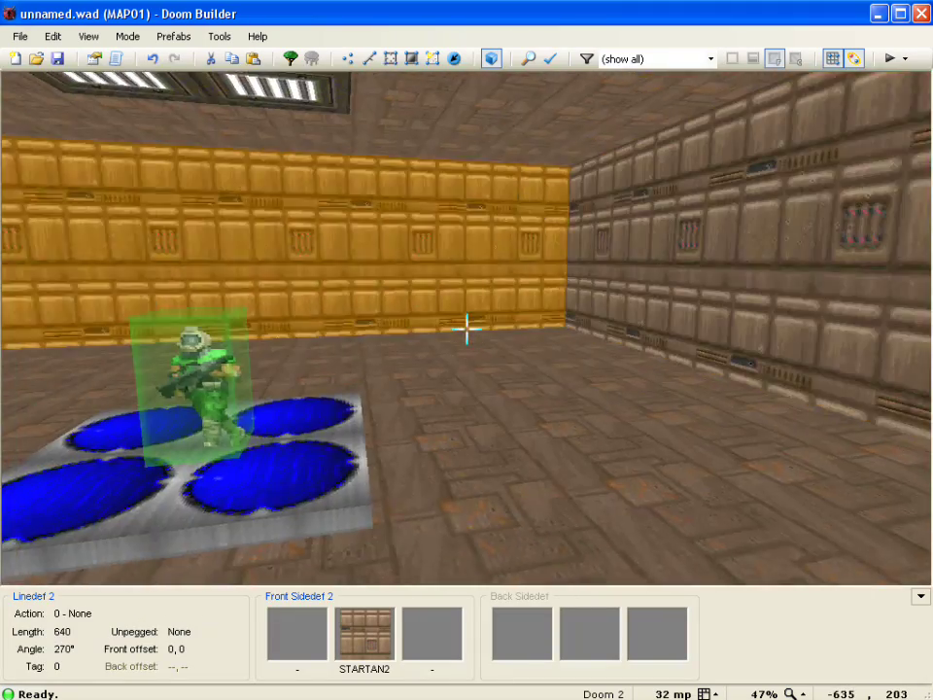
{"action": "key", "text": "f"}
{"action": "key", "text": "s"}
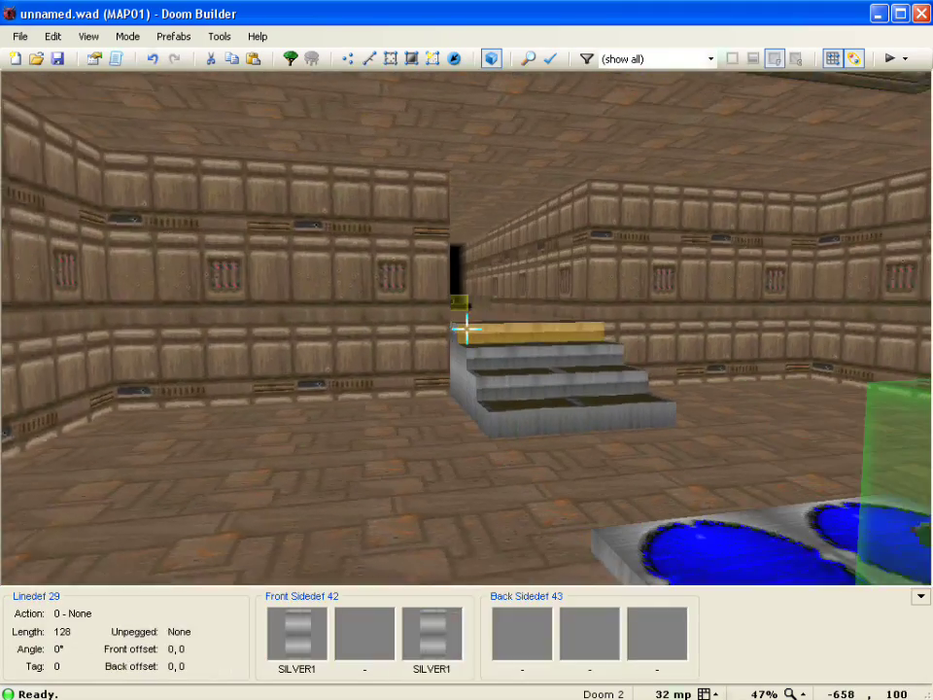
{"action": "key", "text": "f"}
{"action": "key", "text": "s"}
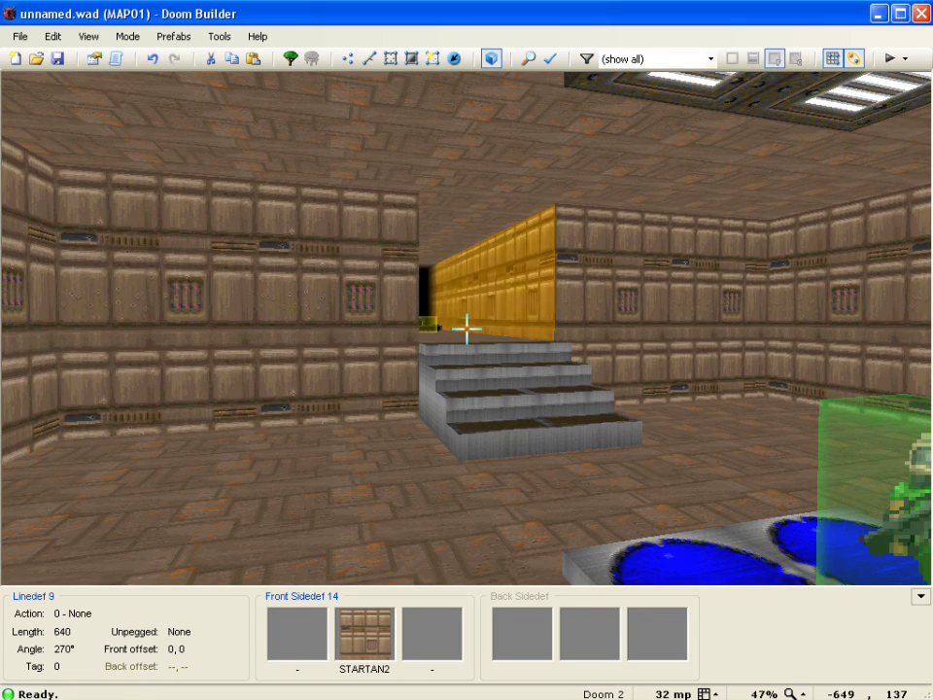
{"action": "key", "text": "Escape"}
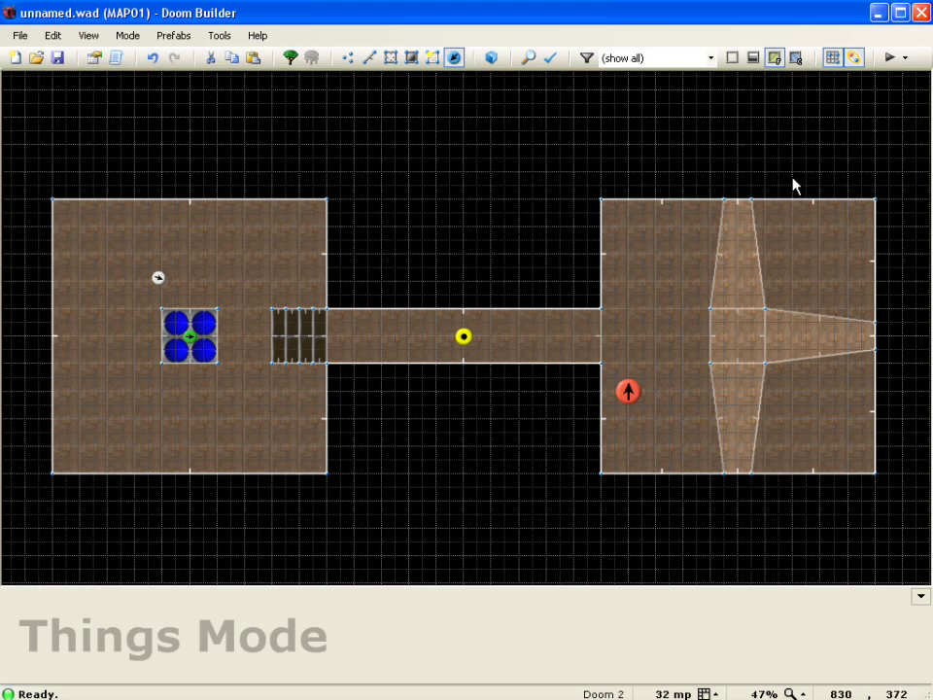
Step: Test the map in ZDoom, collecting the chainsaw in the corridor and attacking the demon in the eastern room
{"action": "left_click", "coordinate": [890, 61]}
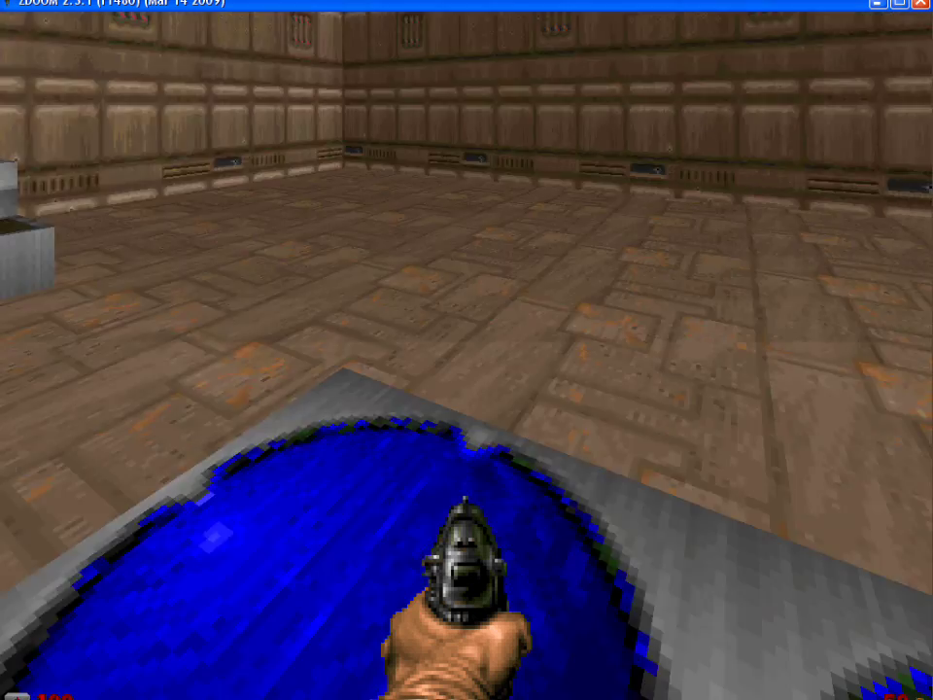
{"action": "key", "text": "w"}
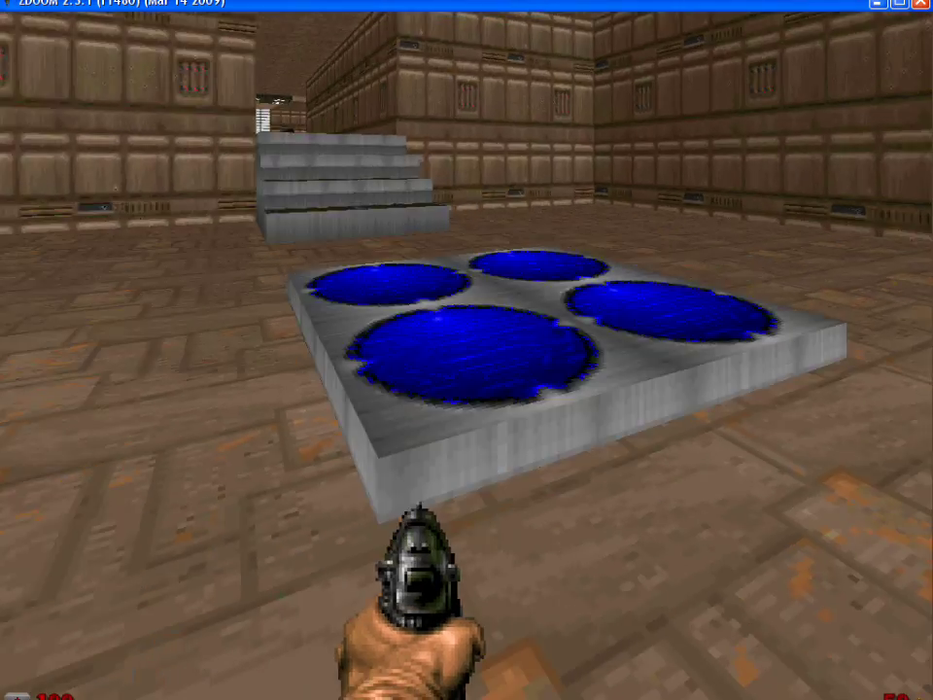
{"action": "key", "text": "w"}
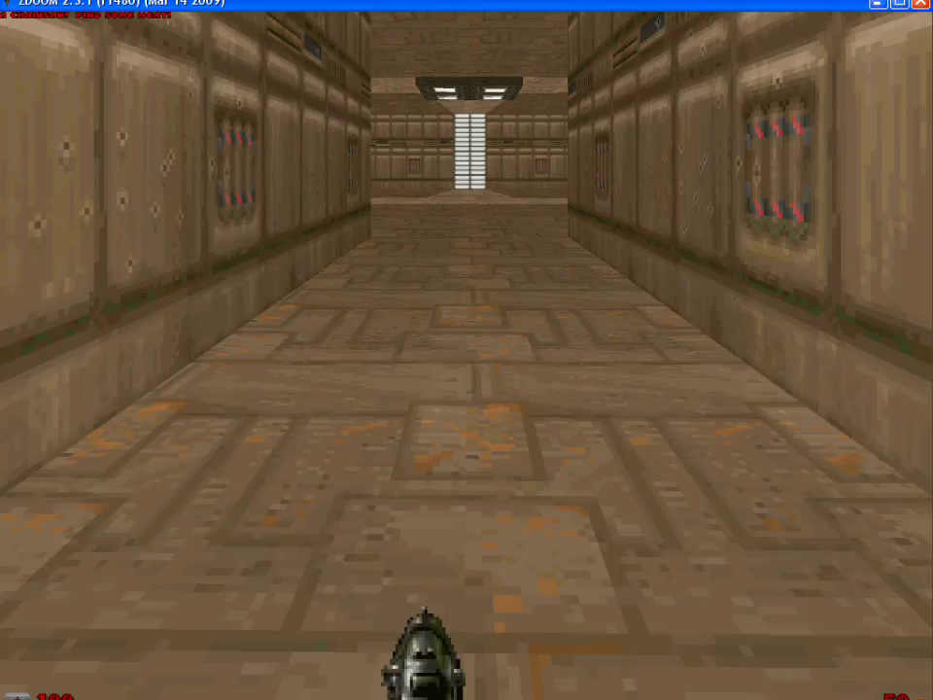
{"action": "key", "text": "w"}
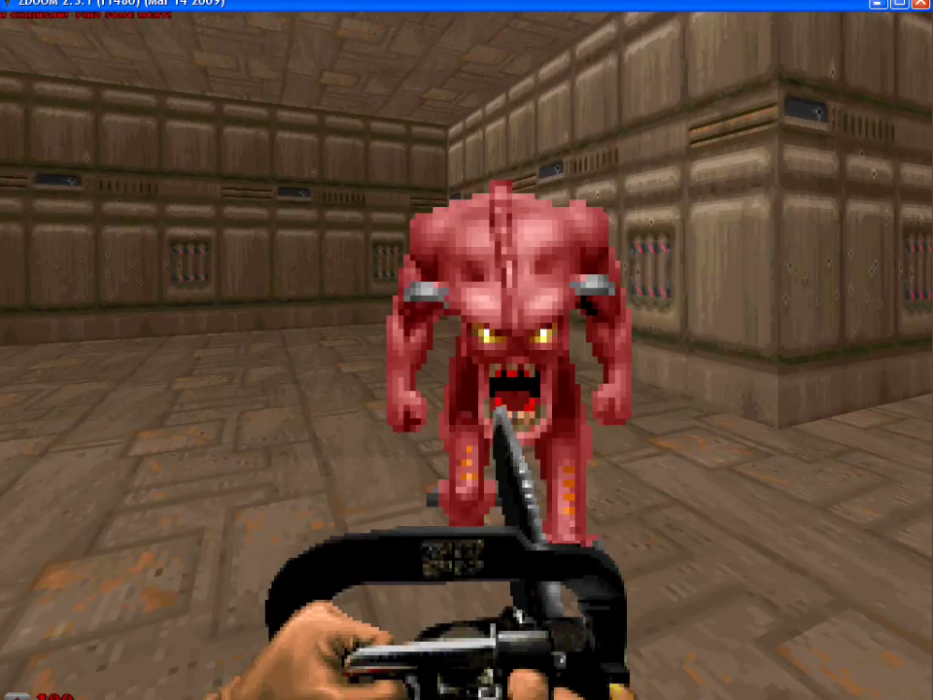
{"action": "key", "text": "ctrl"}
{"action": "key", "text": "ctrl"}
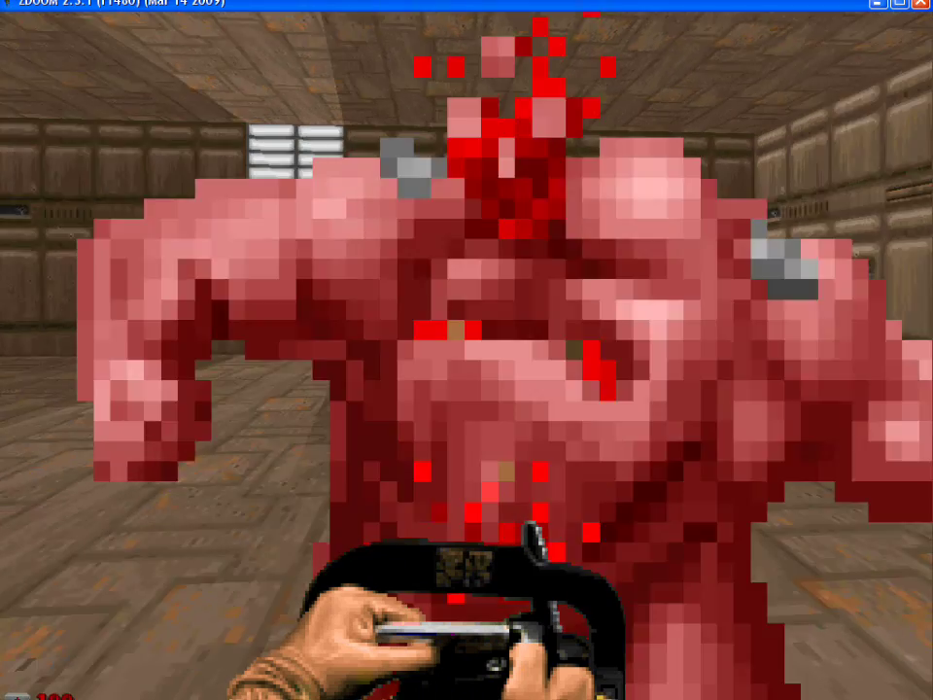
Step: Walk around the eastern room and its corridor entrance in the test game to inspect the wall and ceiling lighting
{"action": "key", "text": "w"}
{"action": "key", "text": "w"}
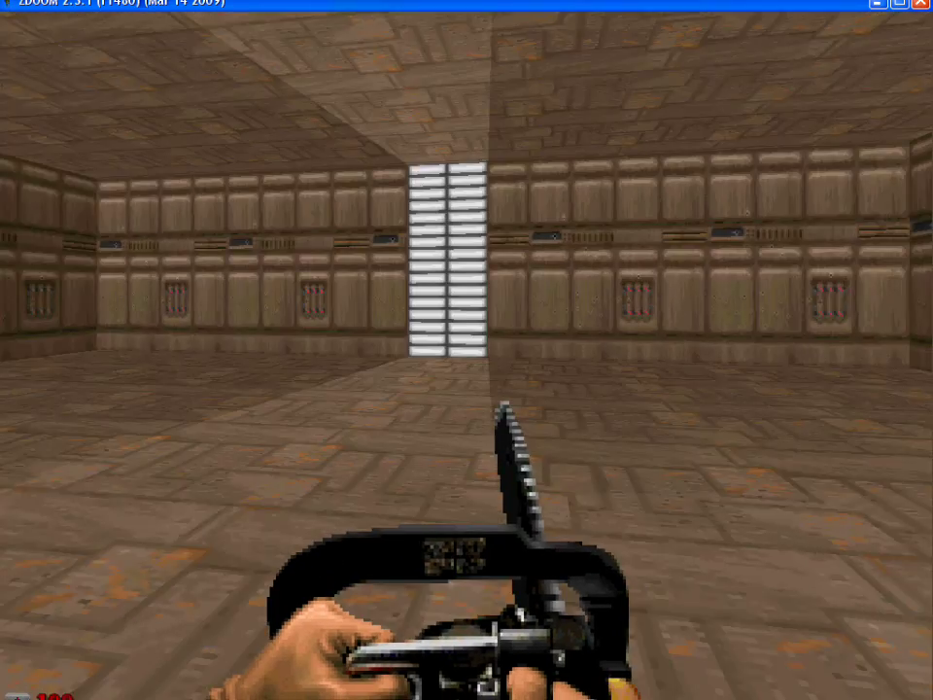
{"action": "key", "text": "w"}
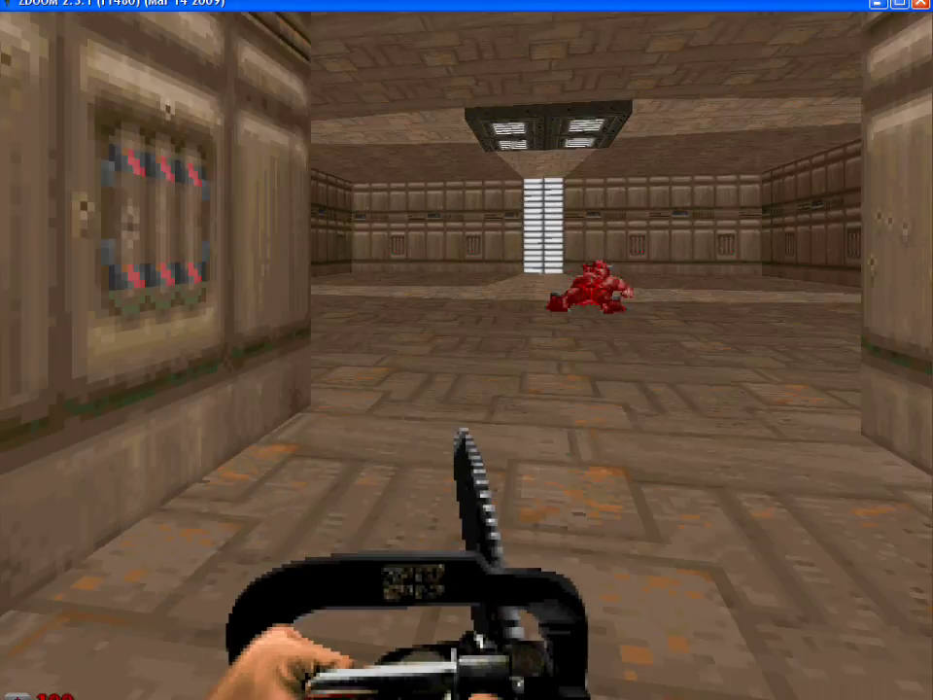
{"action": "key", "text": "s"}
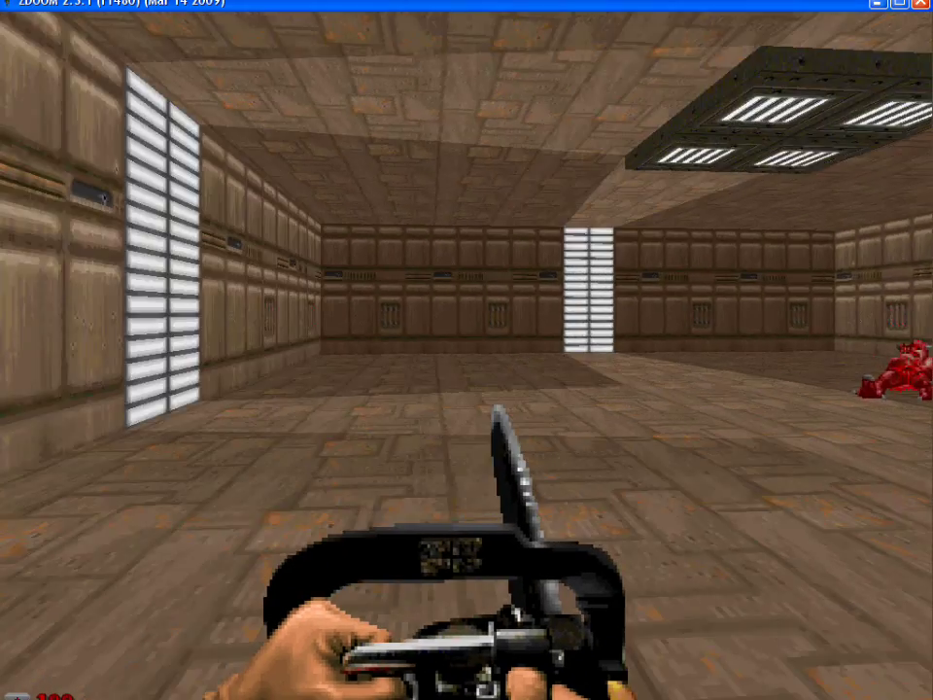